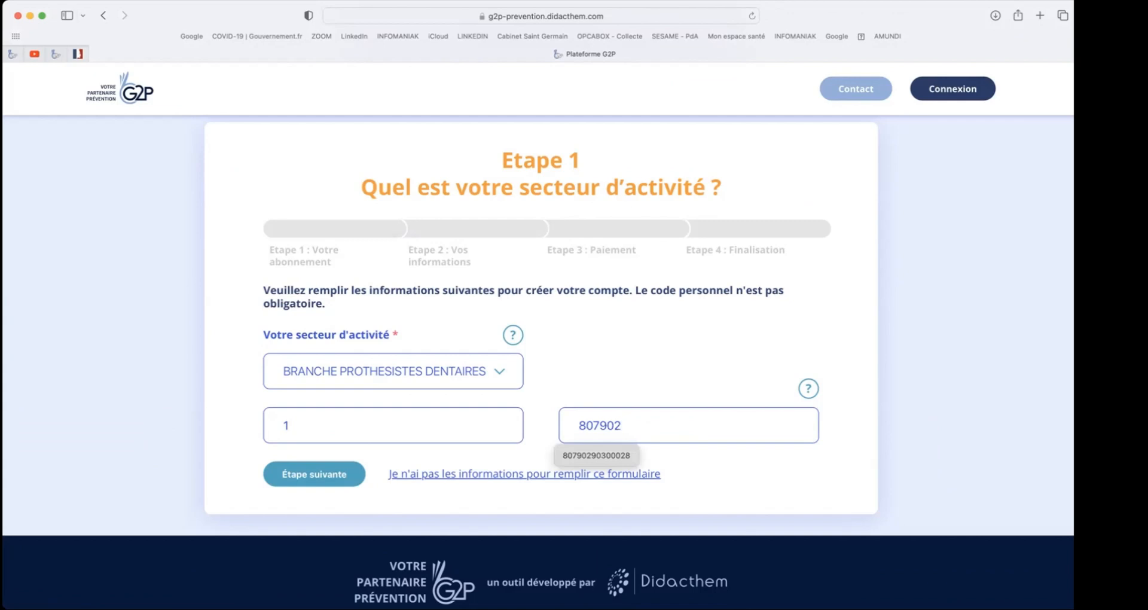
- Complete the company's SIRET number for the dental technicians' branch and continue to the subscription conditions
click(344, 473)
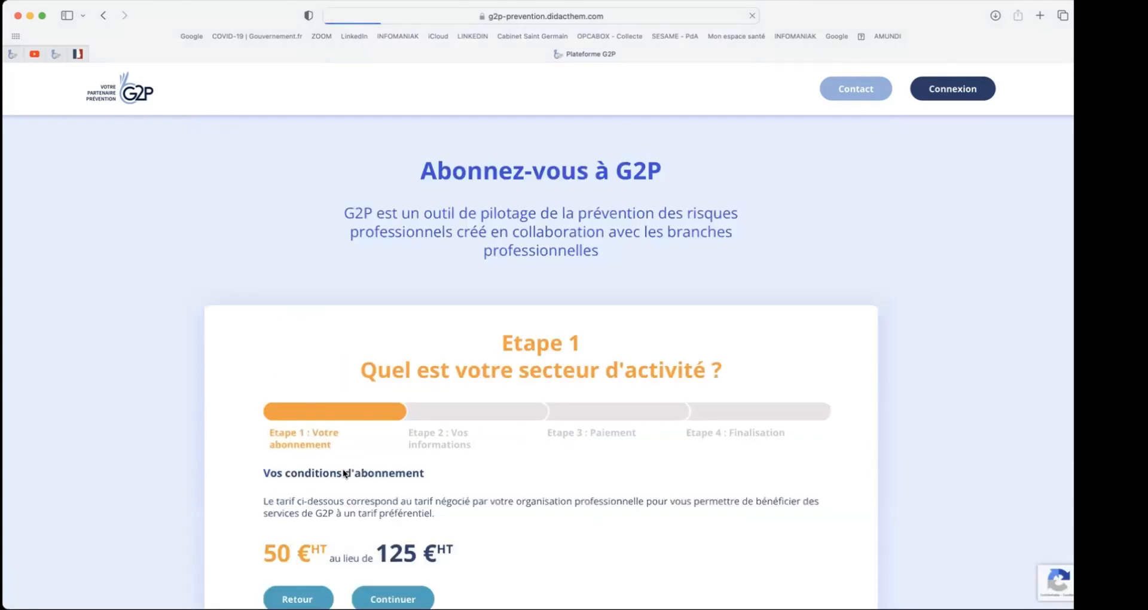
scroll(344, 474, down, 3)
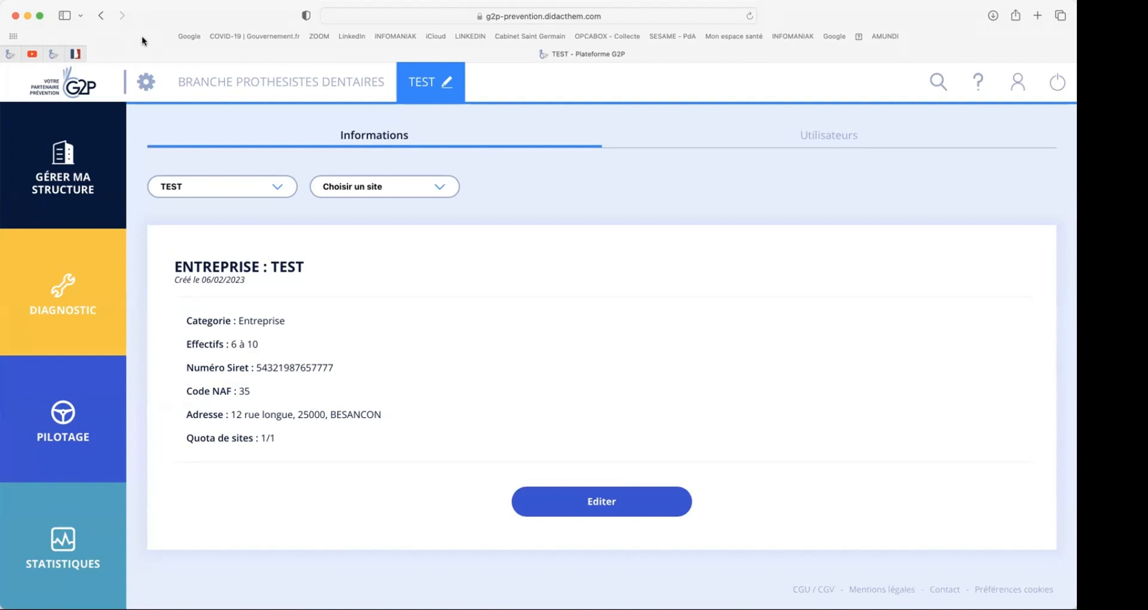
- Open the TEST company's structure management and review its site and the available work units
click(65, 158)
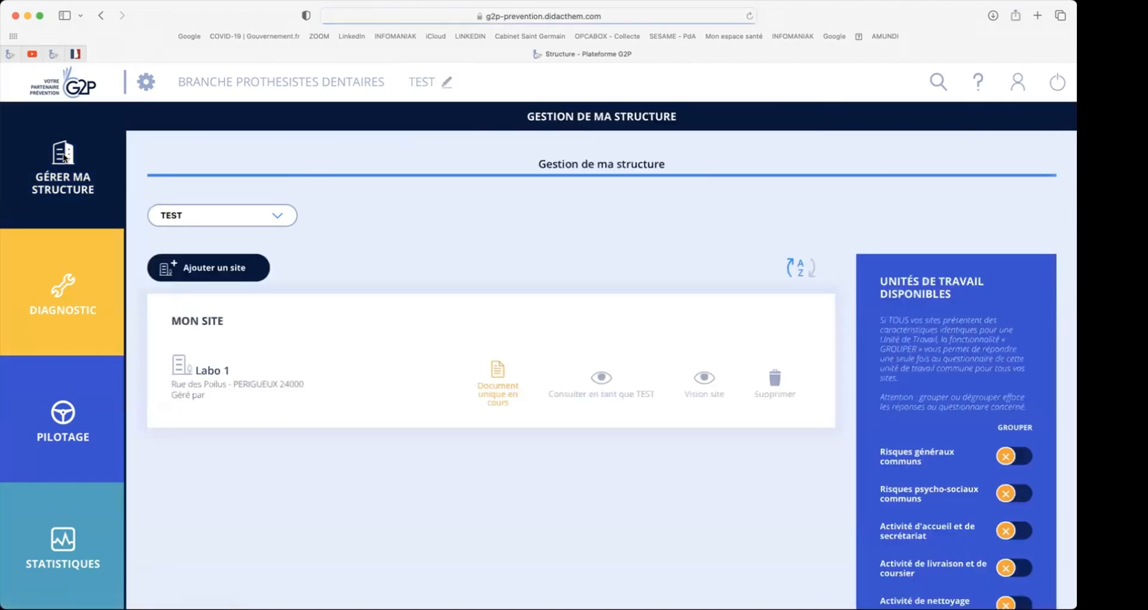
scroll(63, 153, down, 1)
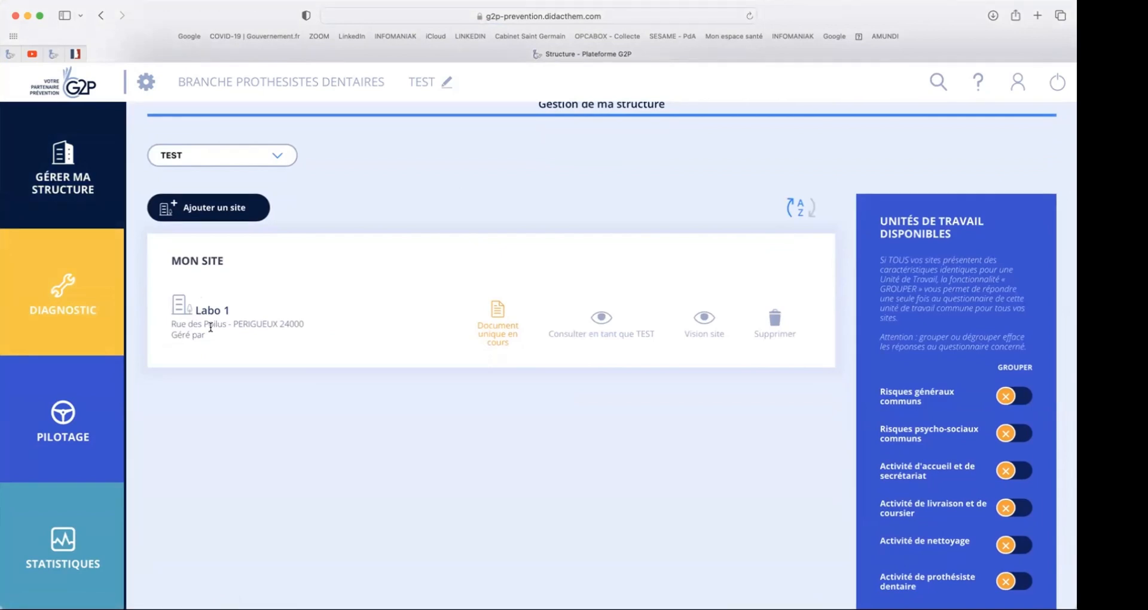
scroll(210, 327, down, 3)
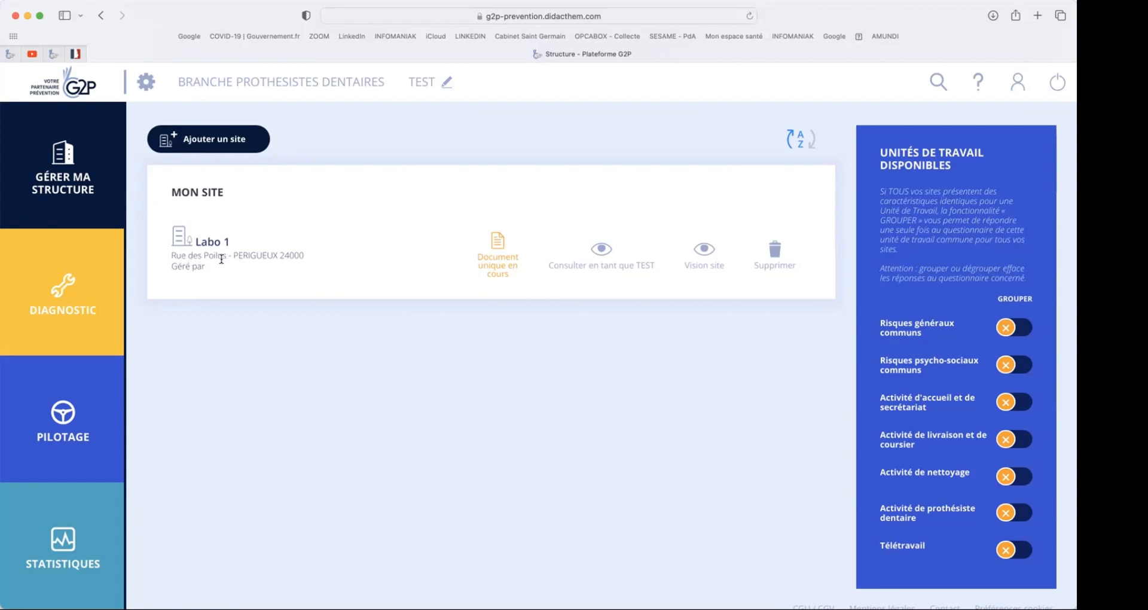
- Switch to the Labo 1 site view and review the work units managed under its diagnostic
click(705, 247)
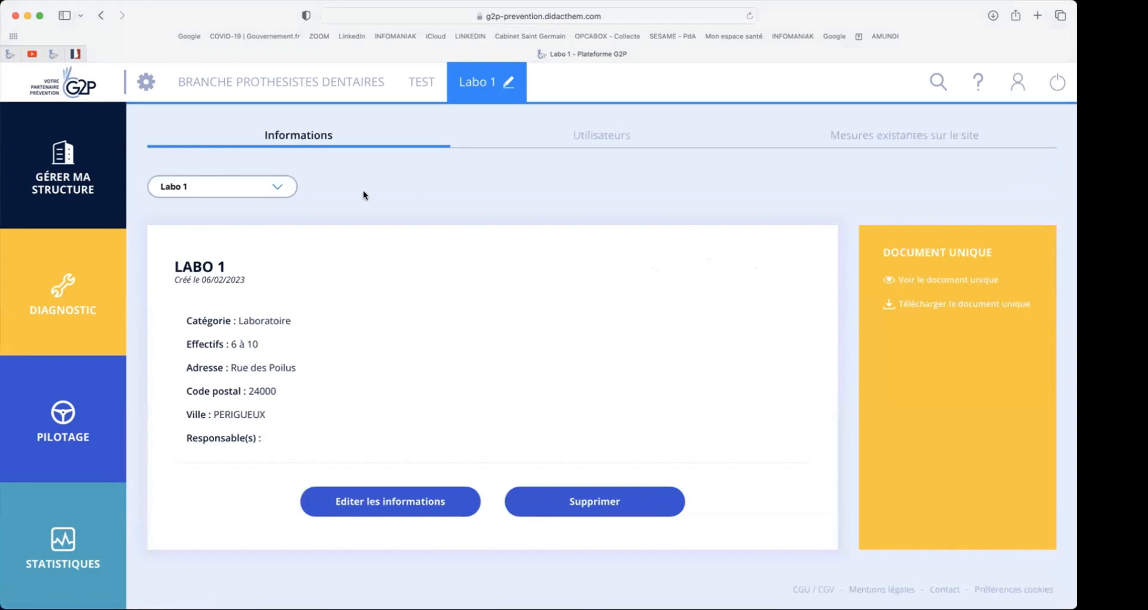
click(71, 289)
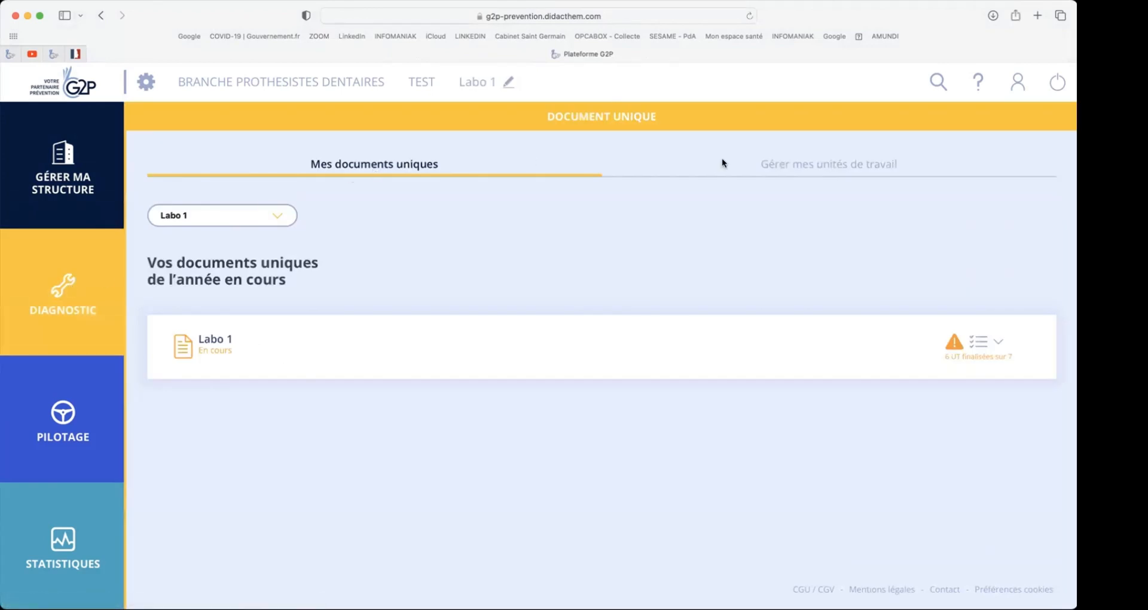
click(773, 163)
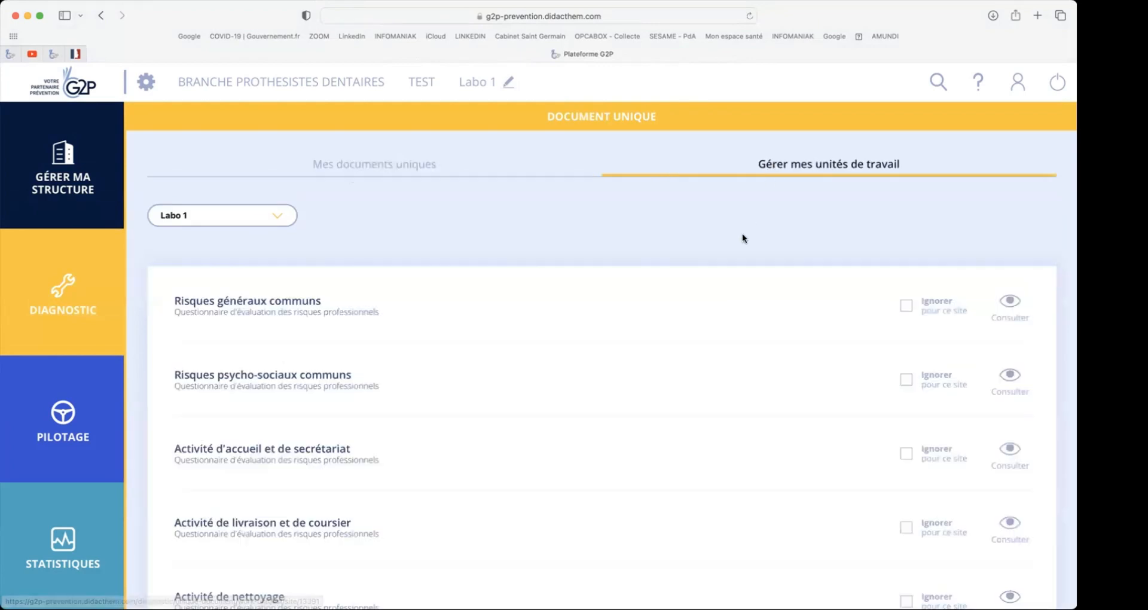
scroll(743, 238, down, 2)
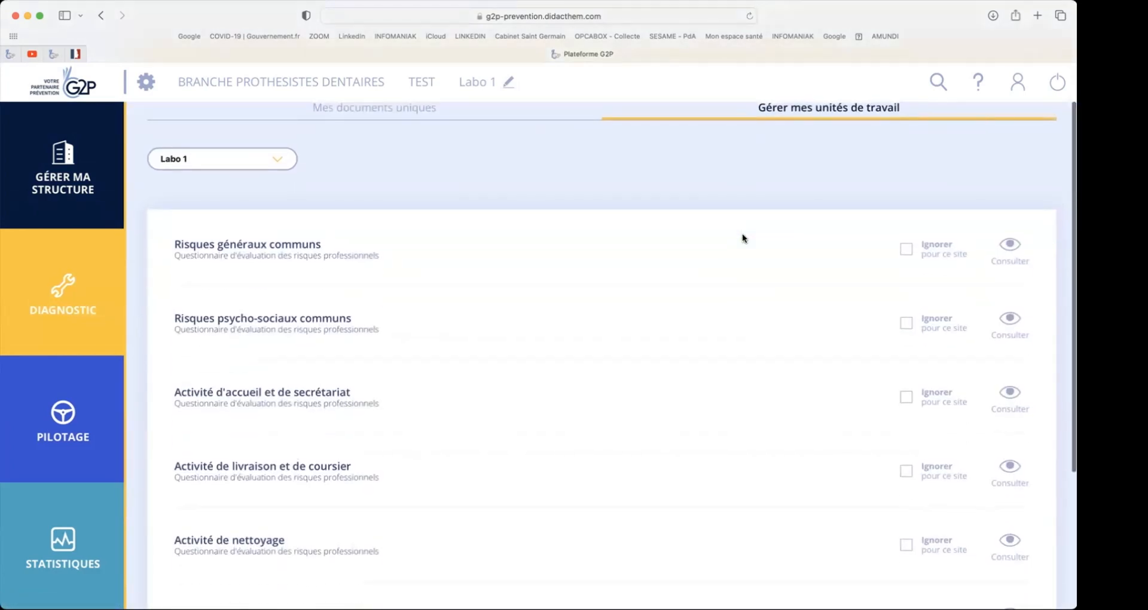
scroll(743, 238, down, 1)
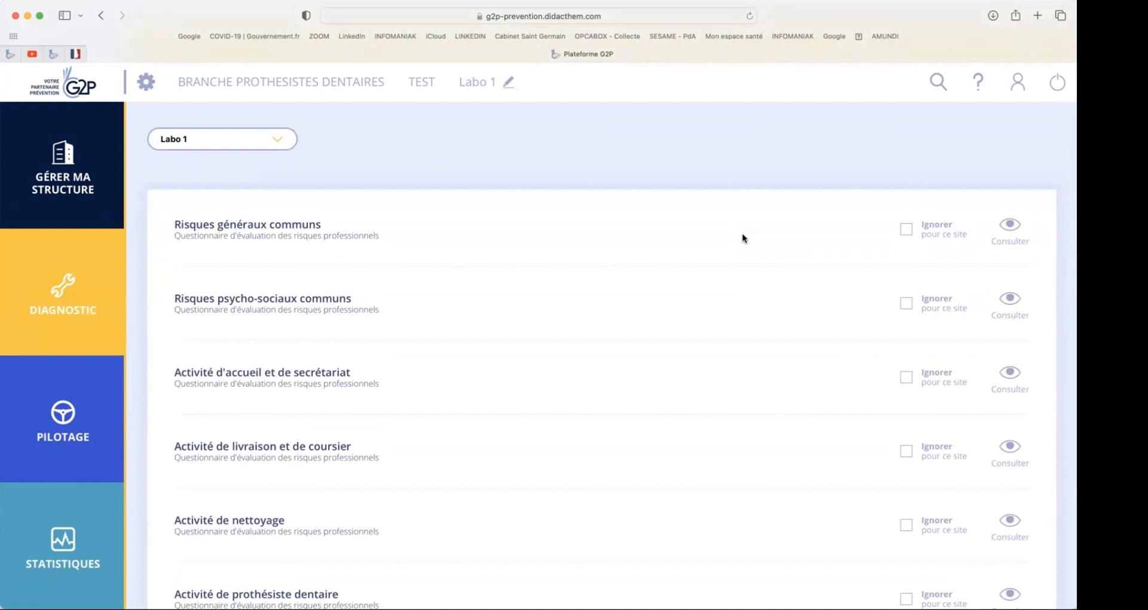
scroll(741, 238, down, 1)
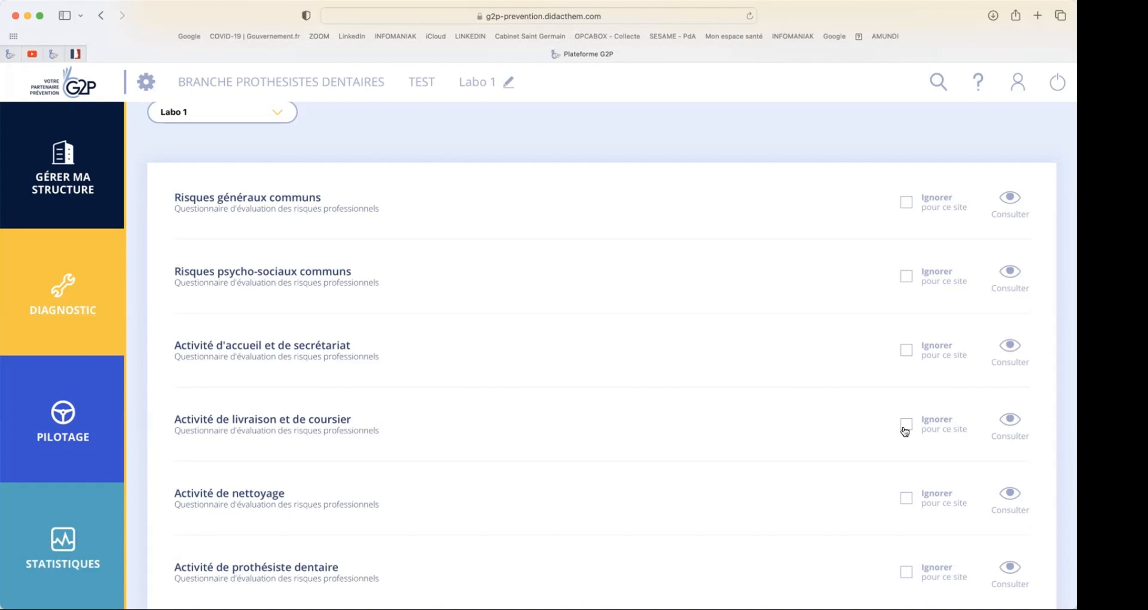
- Expand Labo 1's current document unique, open the Risques généraux communs questionnaire for updating and acknowledge the notice
click(64, 293)
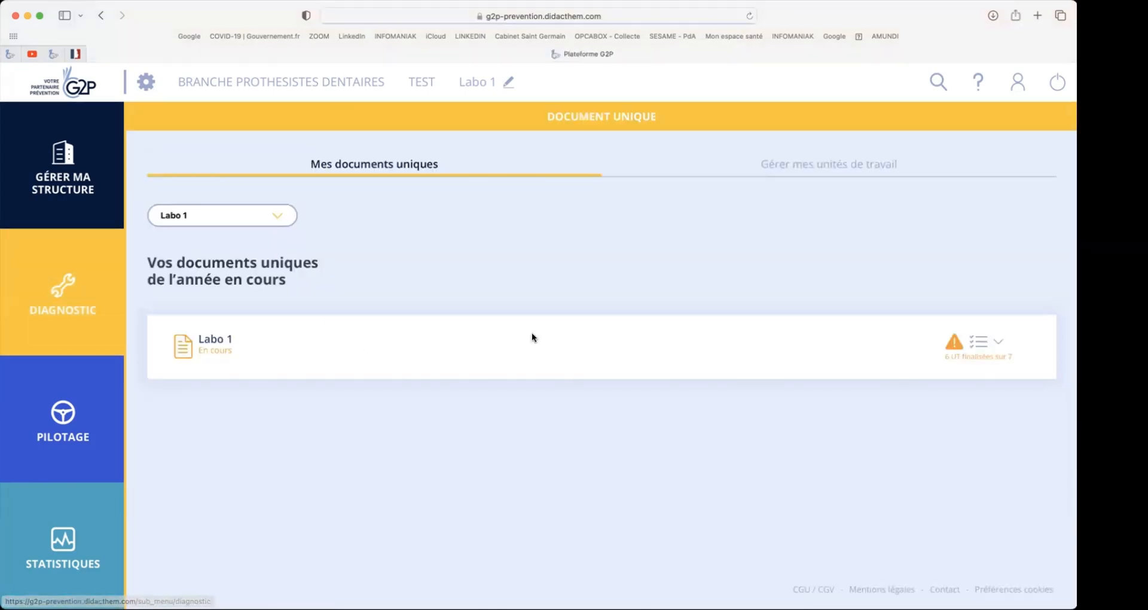
click(976, 342)
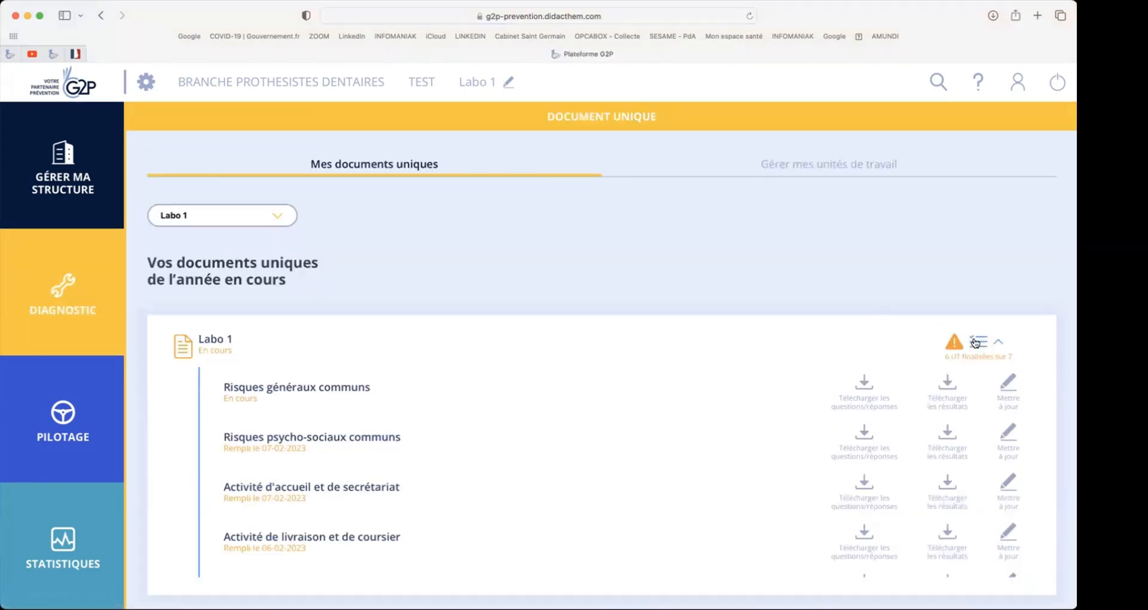
scroll(719, 231, down, 3)
scroll(719, 232, down, 3)
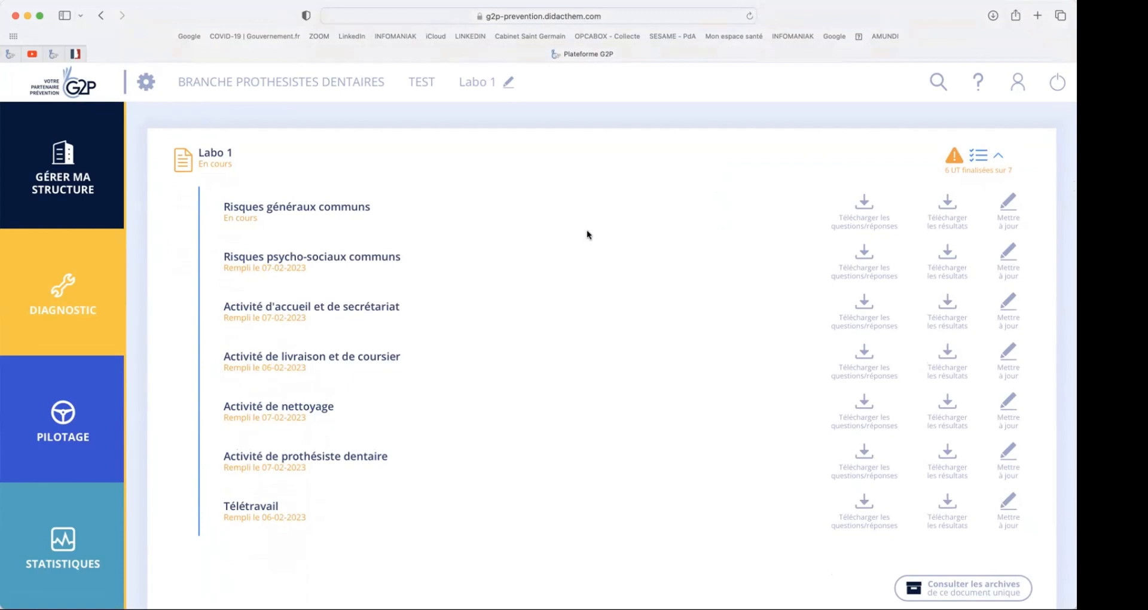
click(1003, 206)
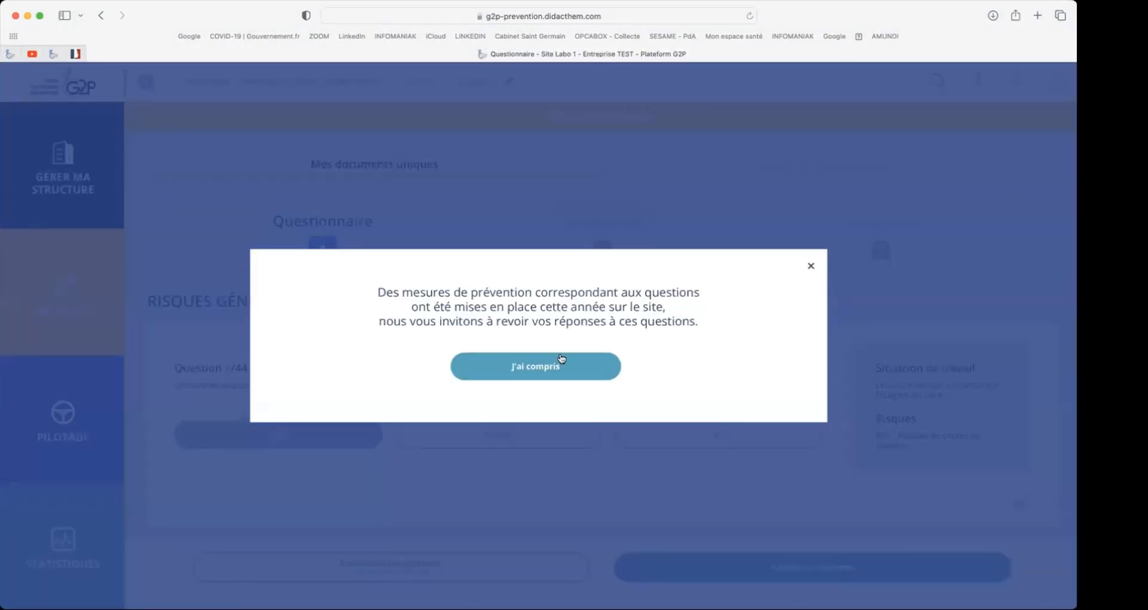
click(559, 356)
- Examine questions 1 to 7 of the questionnaire with their answers, work situations and associated risks
scroll(453, 328, down, 3)
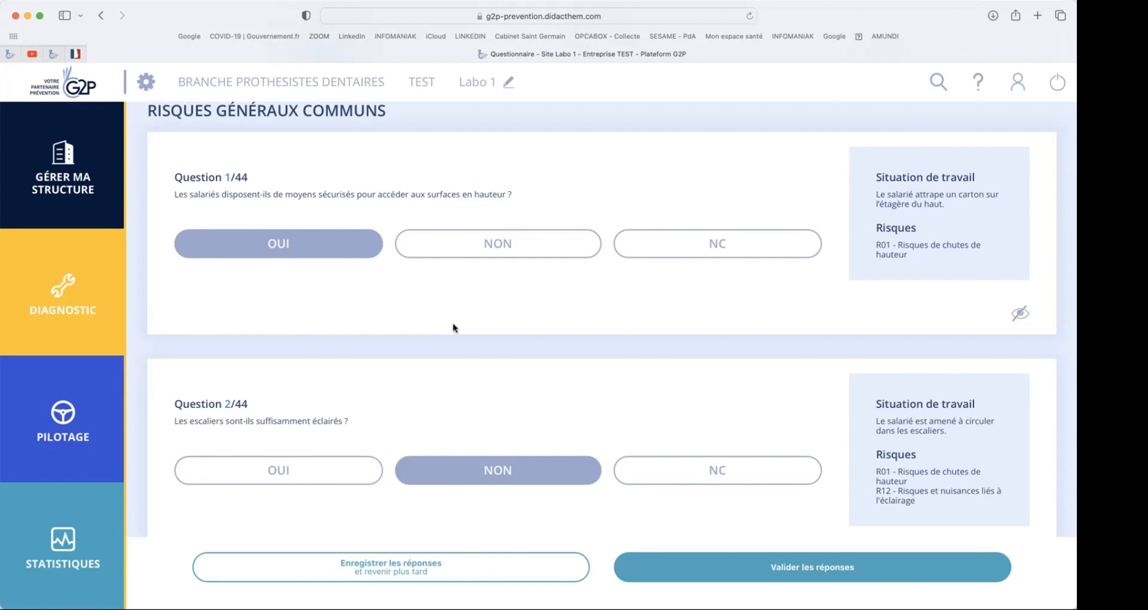
scroll(313, 447, down, 1)
right_click(314, 447)
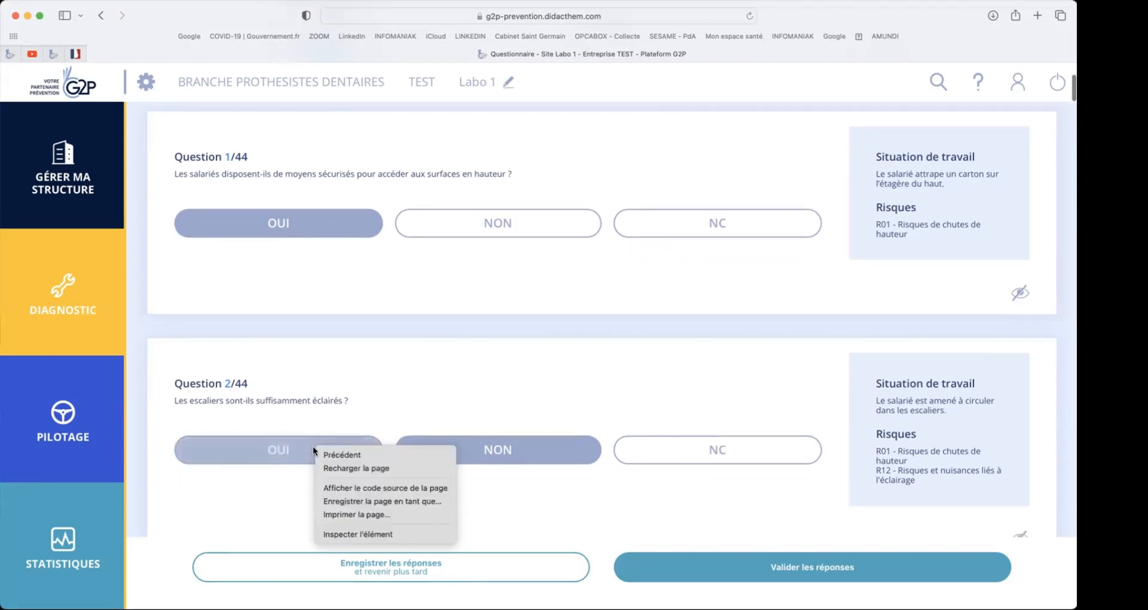
click(268, 411)
click(333, 461)
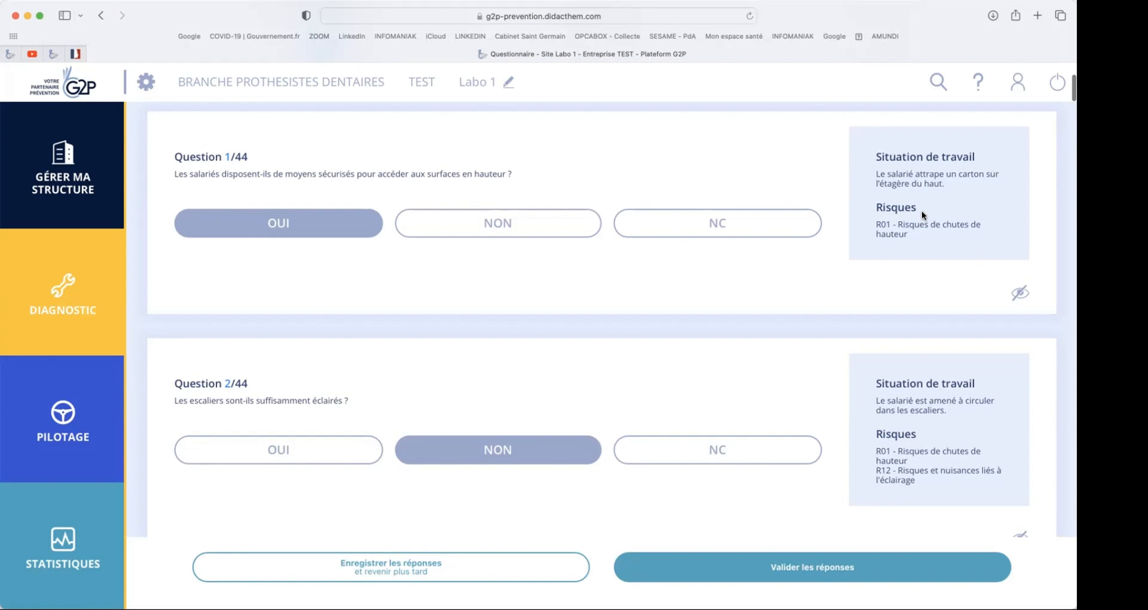
scroll(789, 290, down, 5)
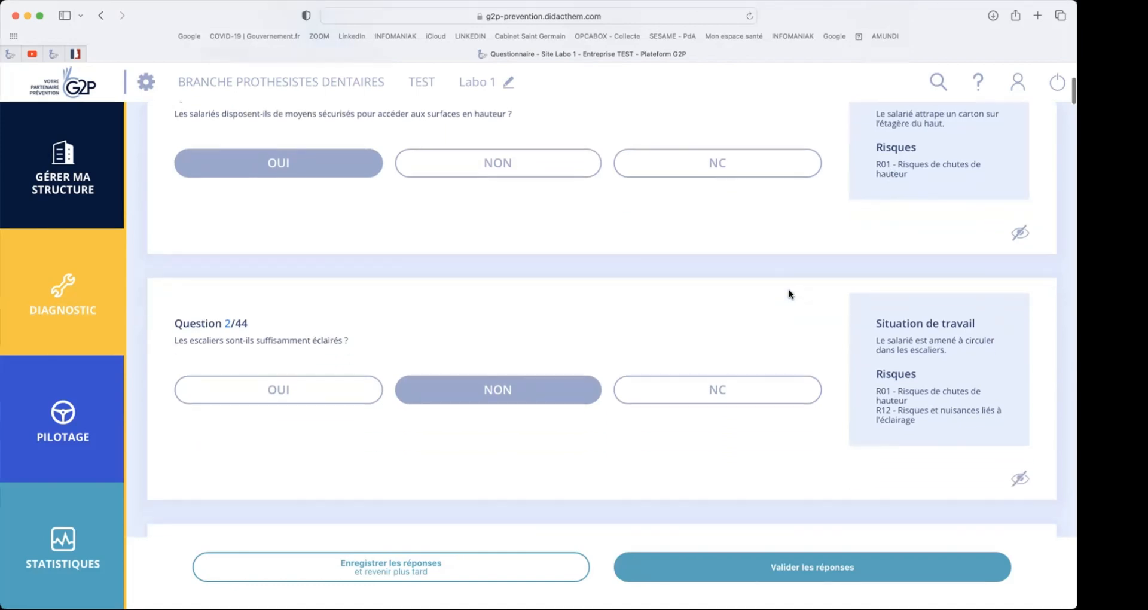
scroll(790, 296, down, 6)
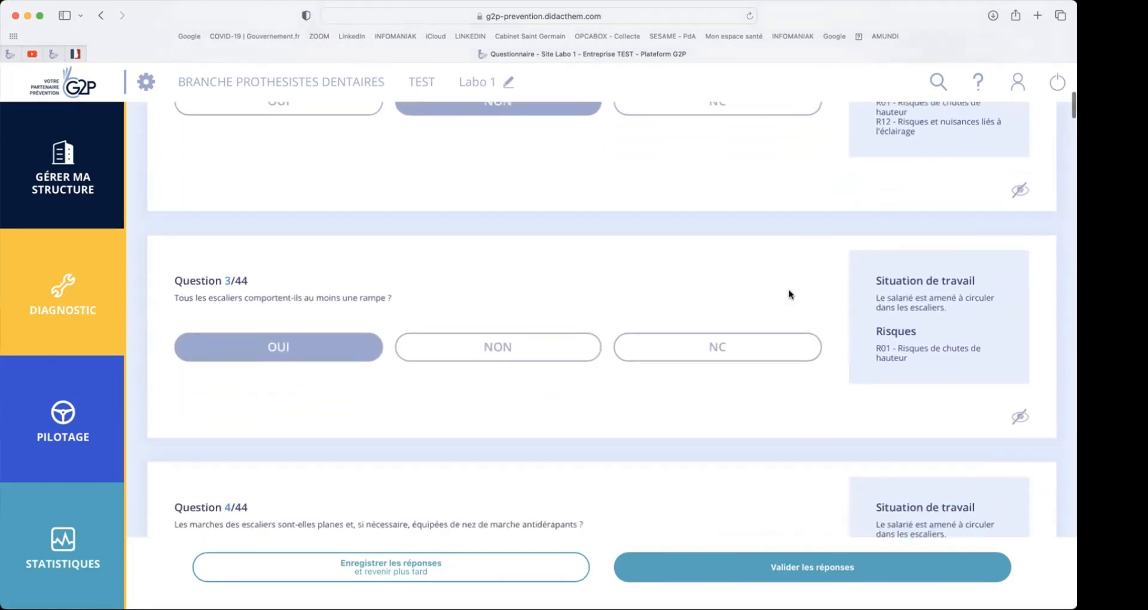
scroll(790, 296, down, 5)
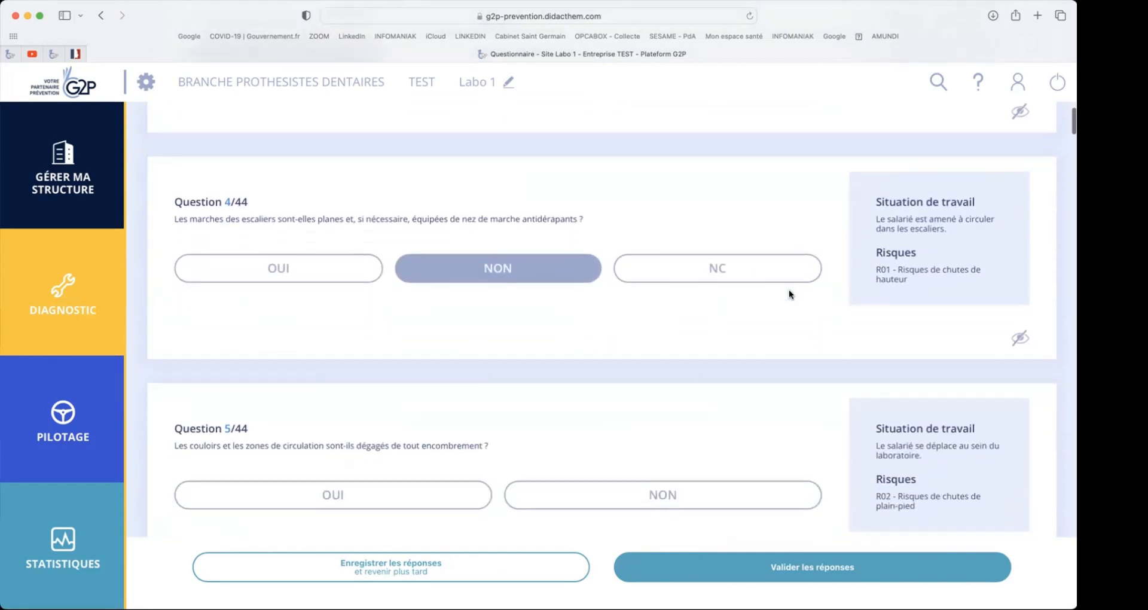
scroll(789, 293, down, 8)
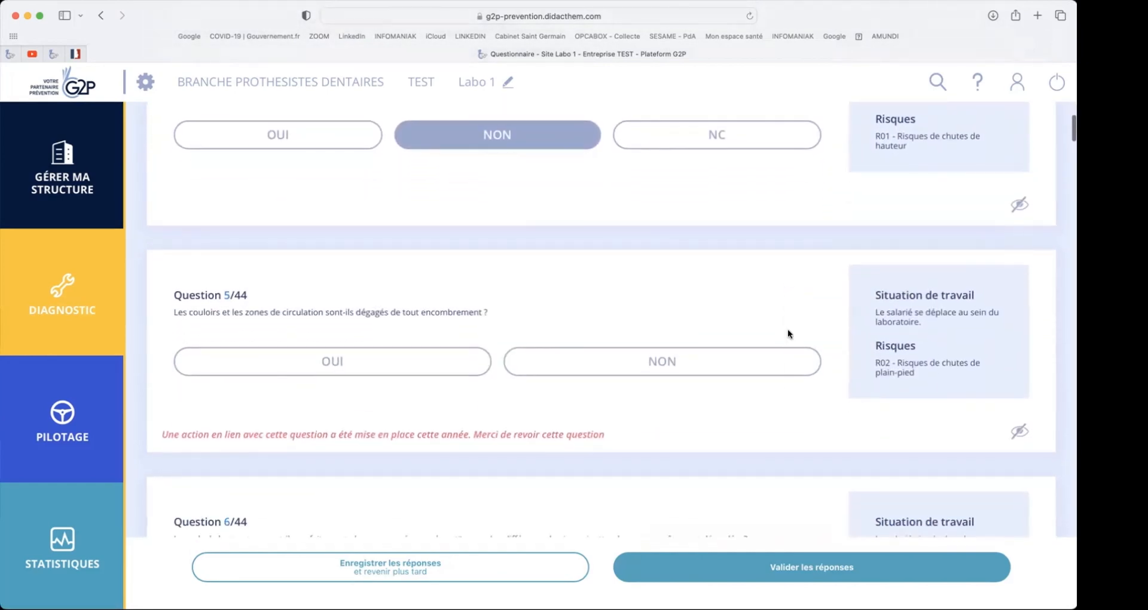
scroll(788, 330, down, 4)
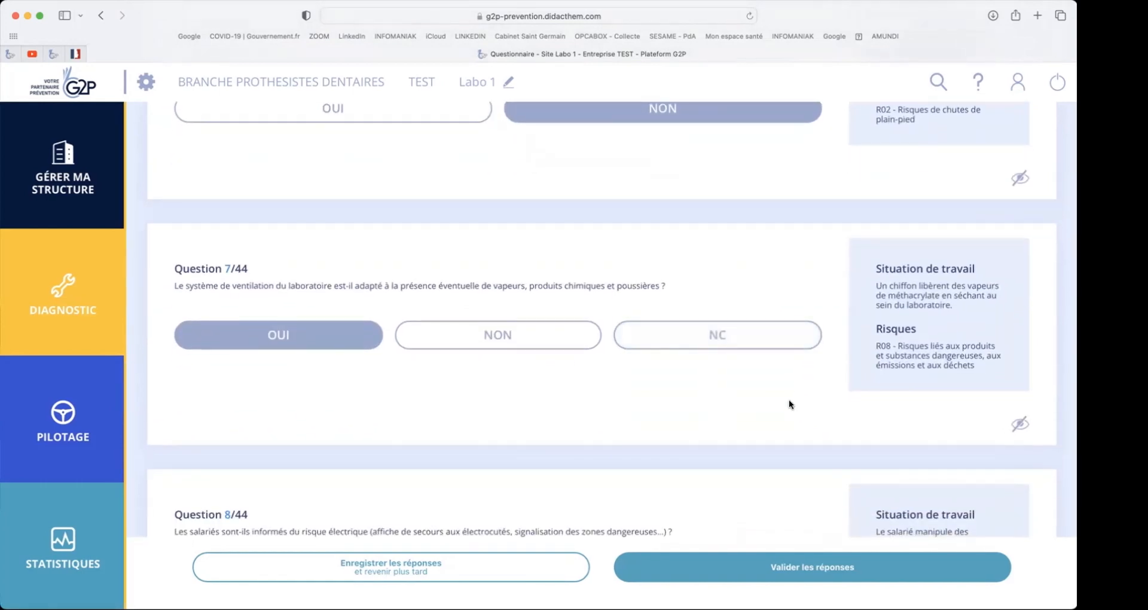
- Try to validate the Risques généraux communs answers with question 5 left unanswered
click(784, 567)
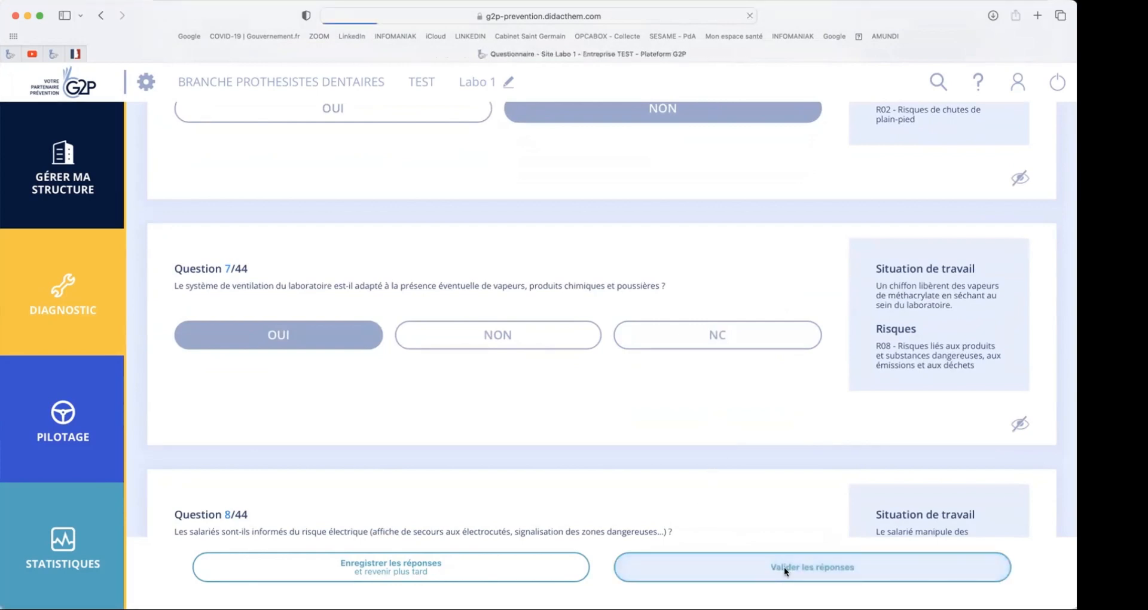
click(556, 376)
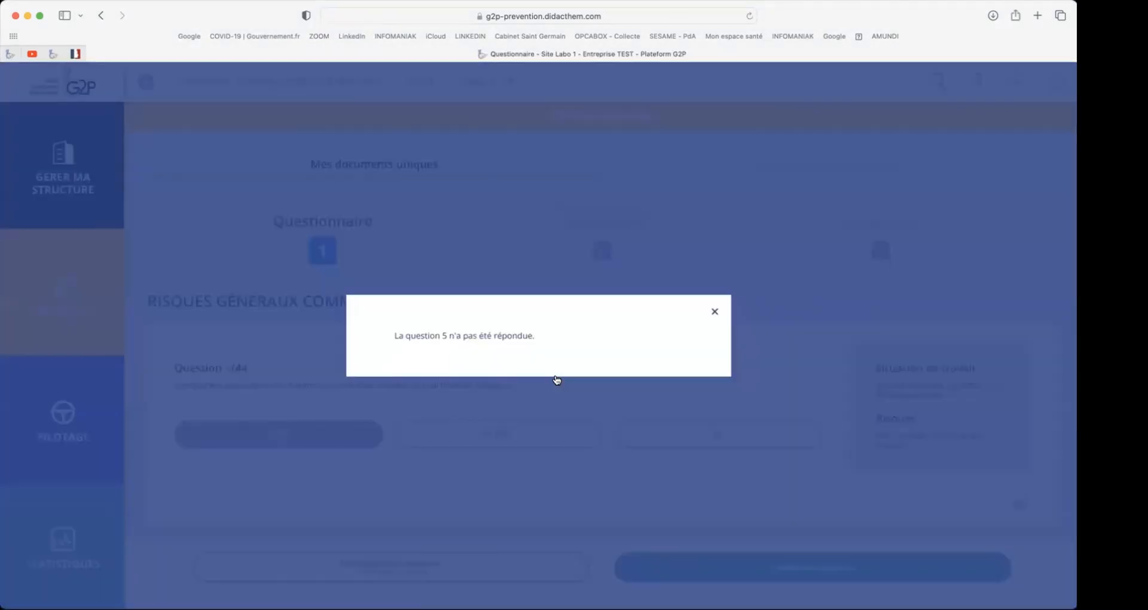
click(715, 313)
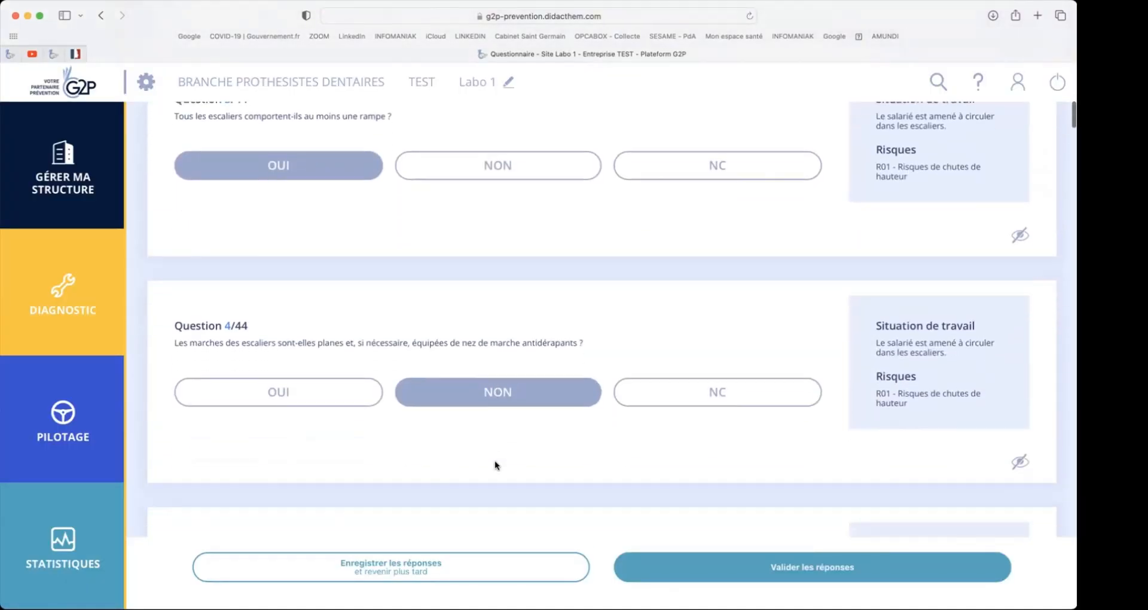
- Answer NON to question 5 about clear corridors and circulation areas, and validate the questionnaire
click(571, 439)
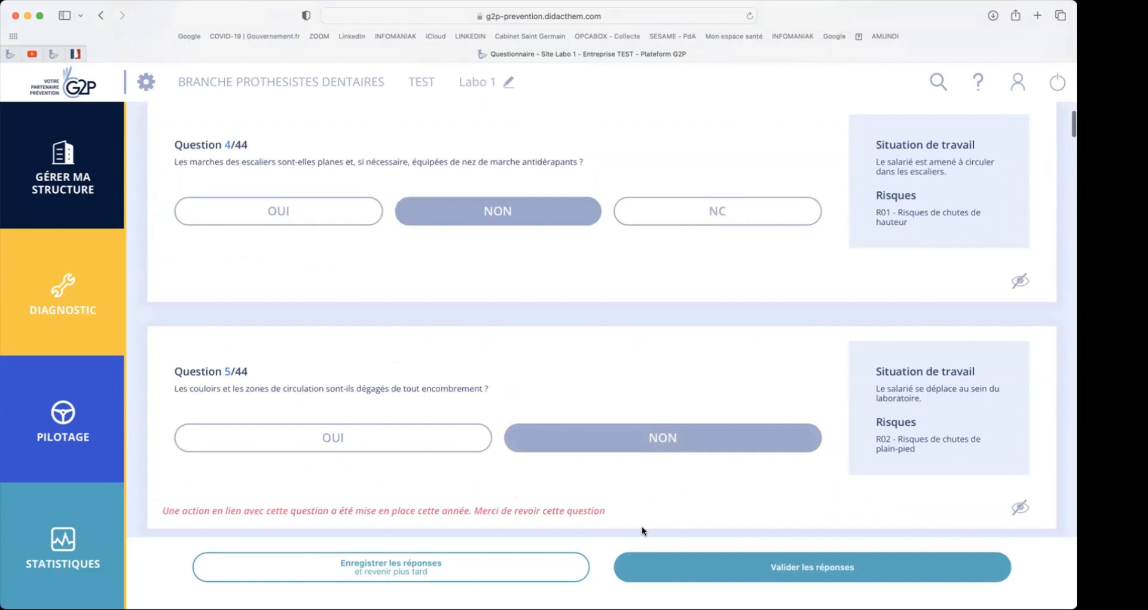
click(719, 566)
drag(718, 566, 719, 544)
- Examine the risk map for Risques généraux communs, comparing the risk levels across categories
scroll(719, 545, down, 4)
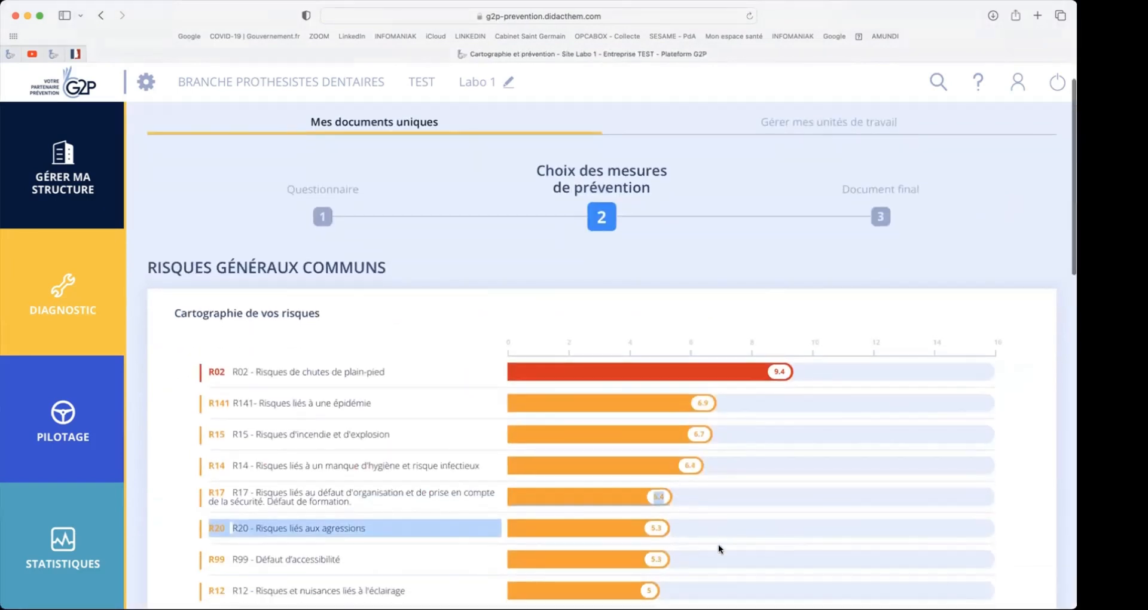
click(449, 520)
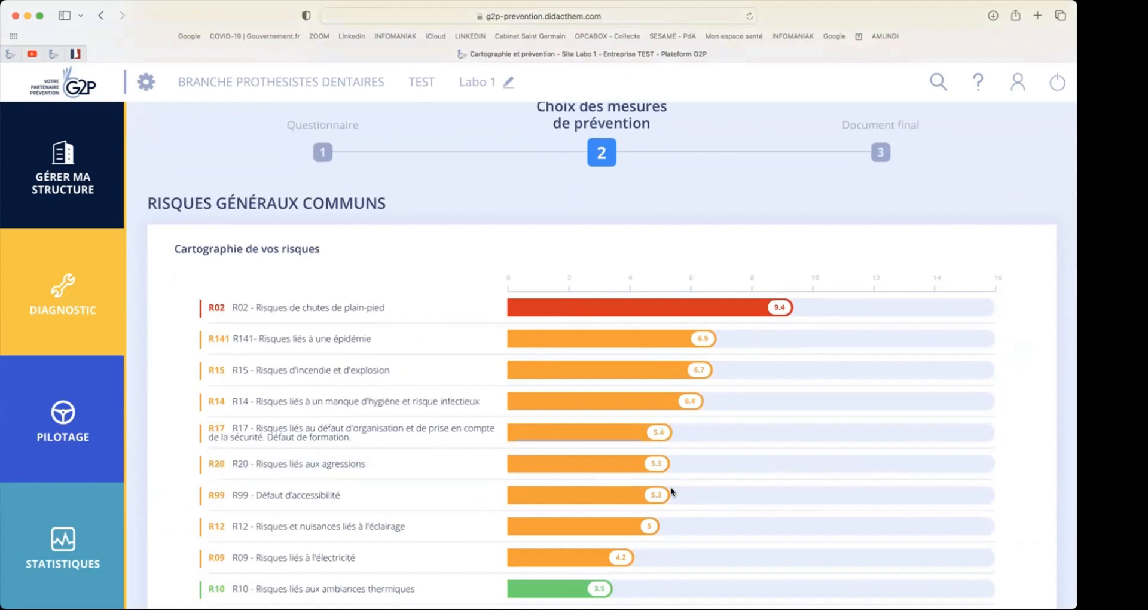
scroll(768, 497, down, 4)
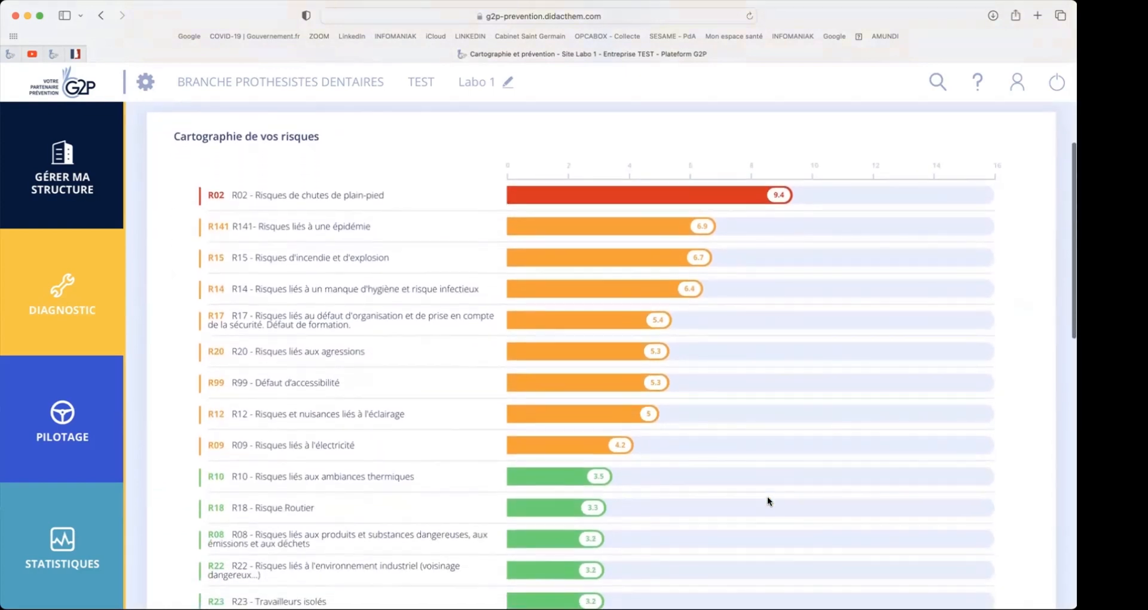
scroll(768, 499, up, 1)
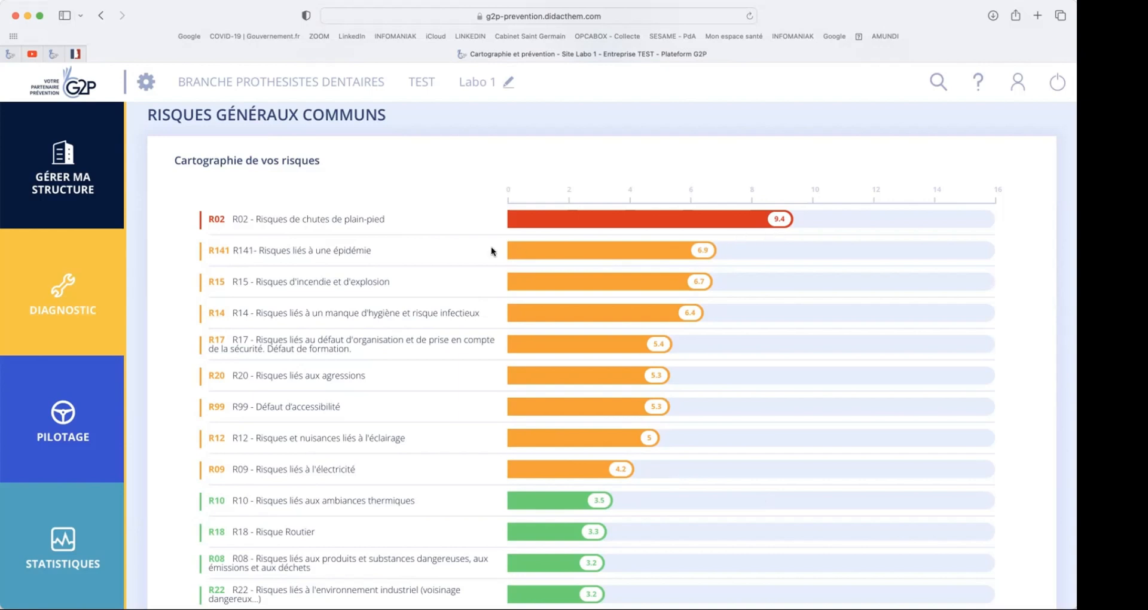
scroll(490, 246, up, 4)
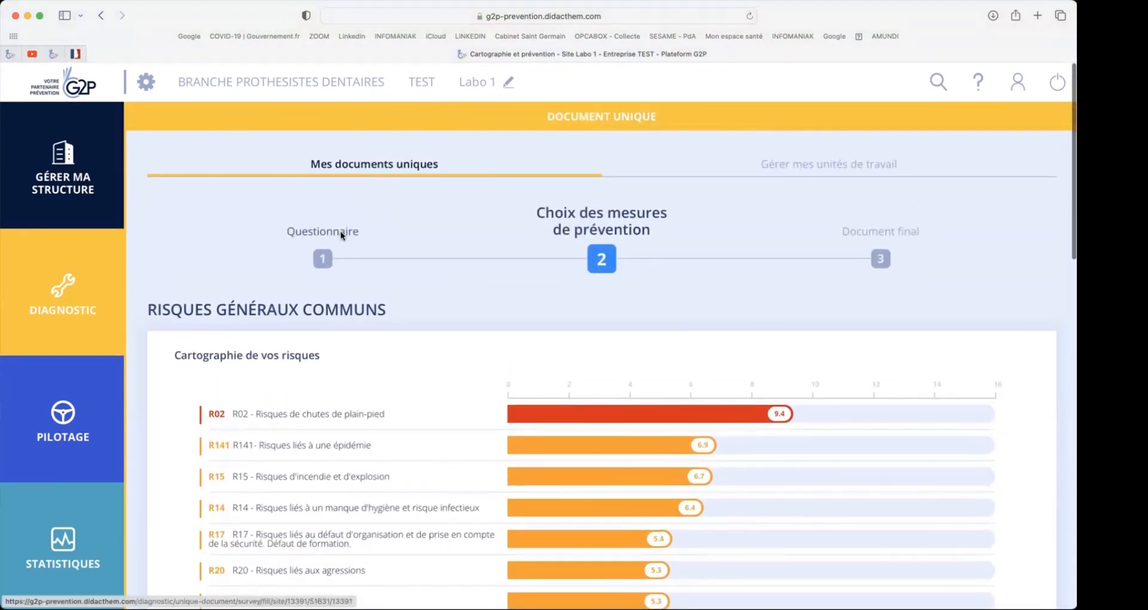
- Return to the Risques généraux communs questionnaire and change the answer to question 5 about clear corridors to OUI
click(341, 234)
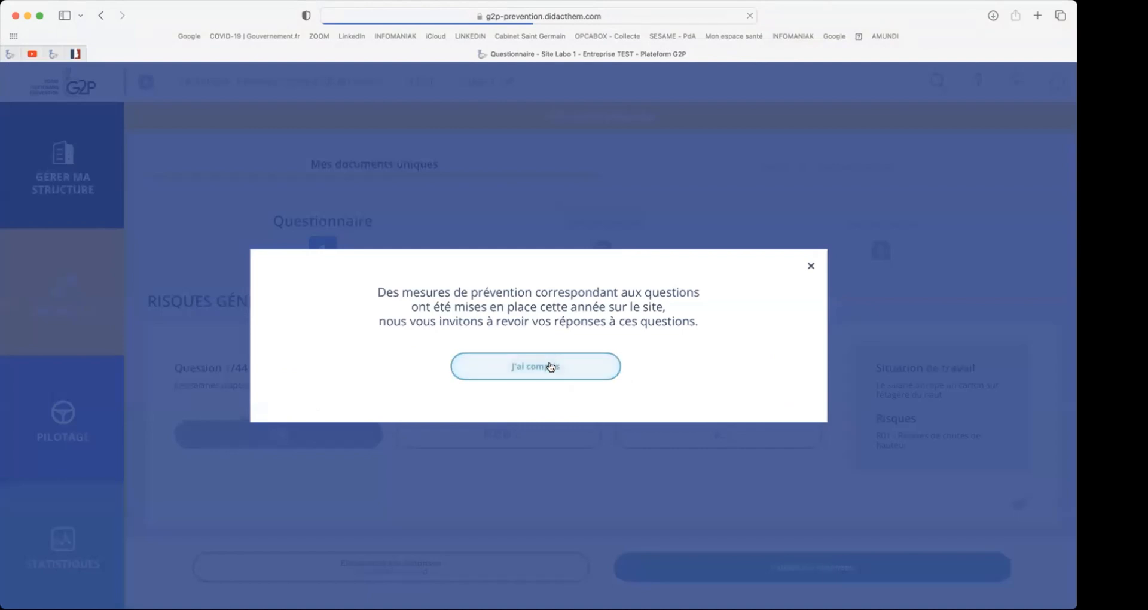
click(549, 364)
scroll(551, 361, down, 4)
scroll(550, 365, down, 7)
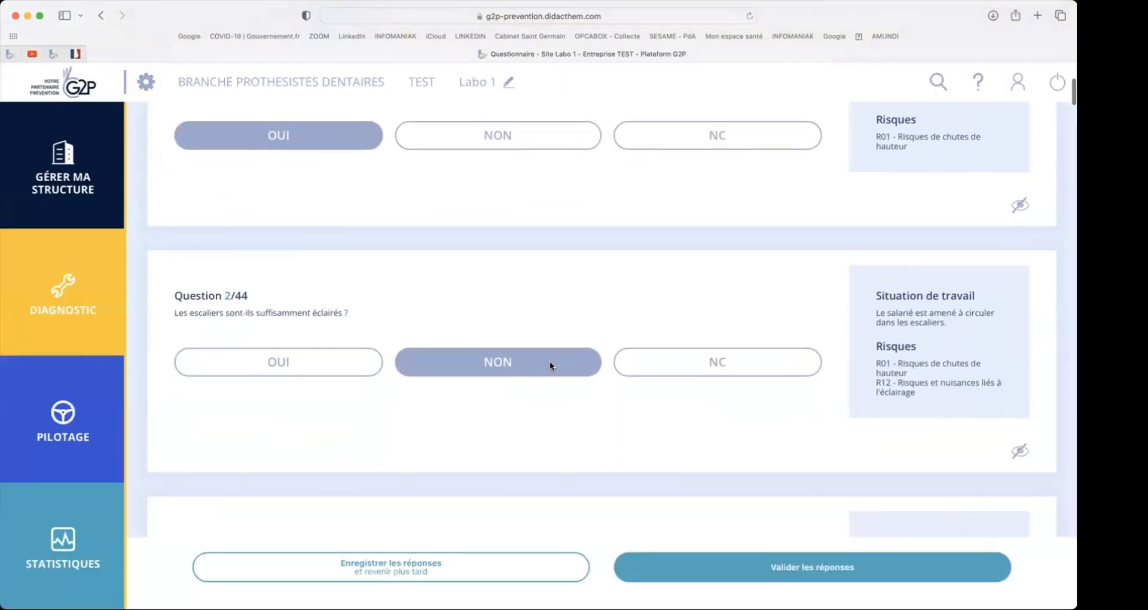
scroll(550, 361, down, 2)
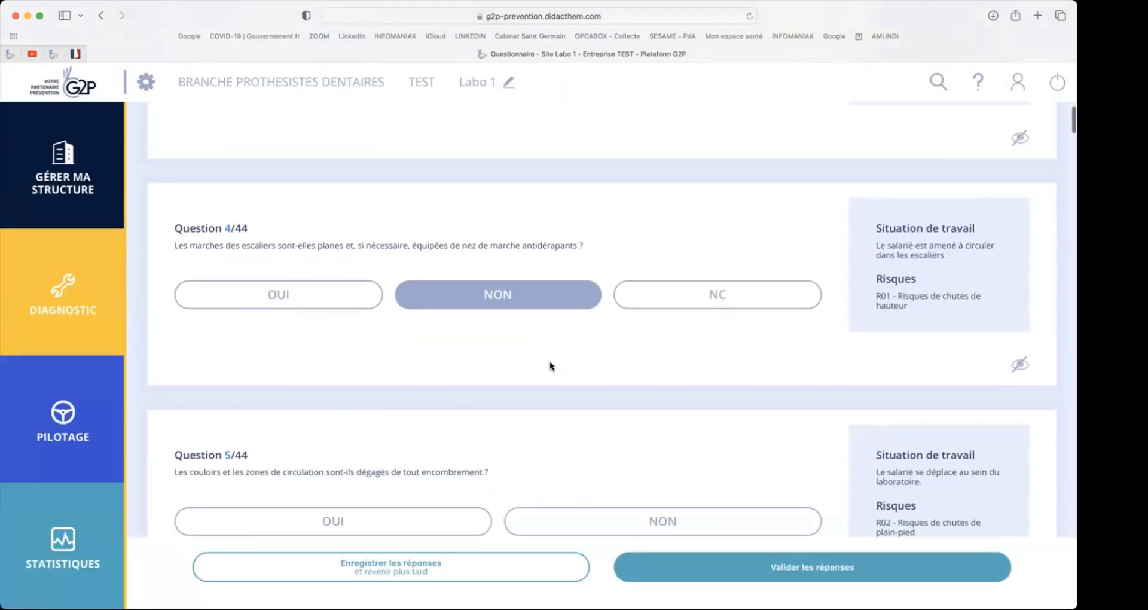
click(425, 518)
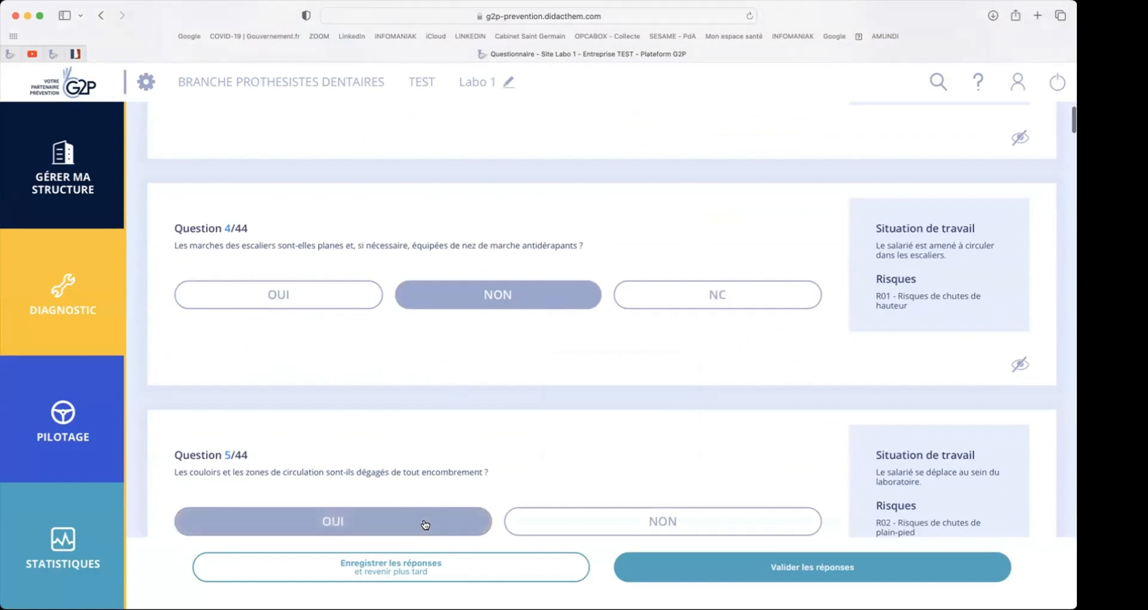
- Change the answer to question 6 about perfectly level floors to OUI and validate the questionnaire
scroll(425, 521, down, 4)
scroll(425, 524, down, 2)
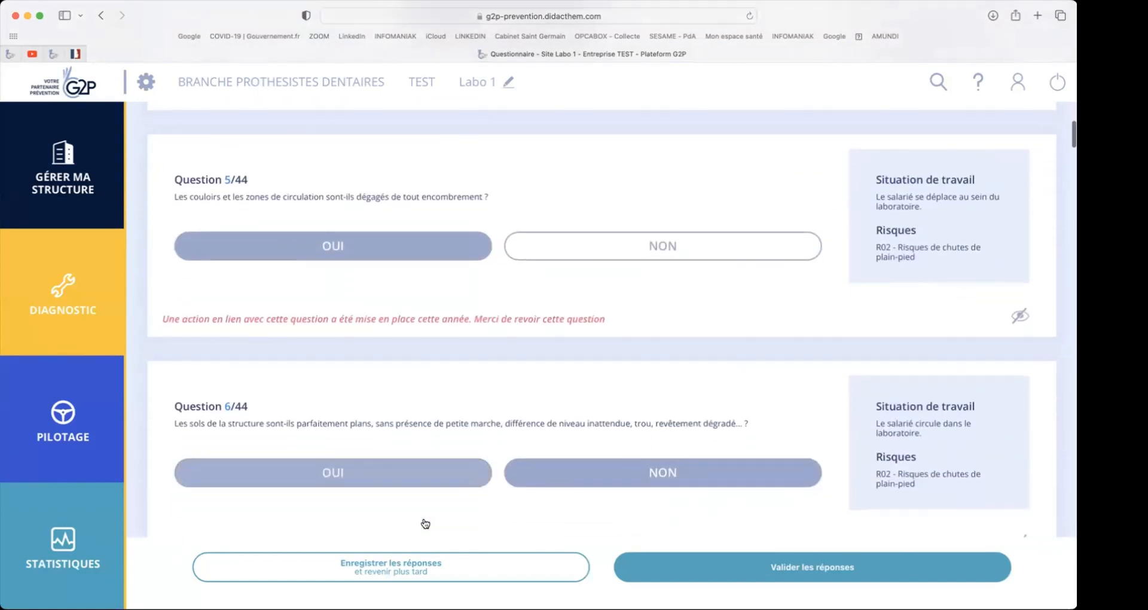
click(420, 464)
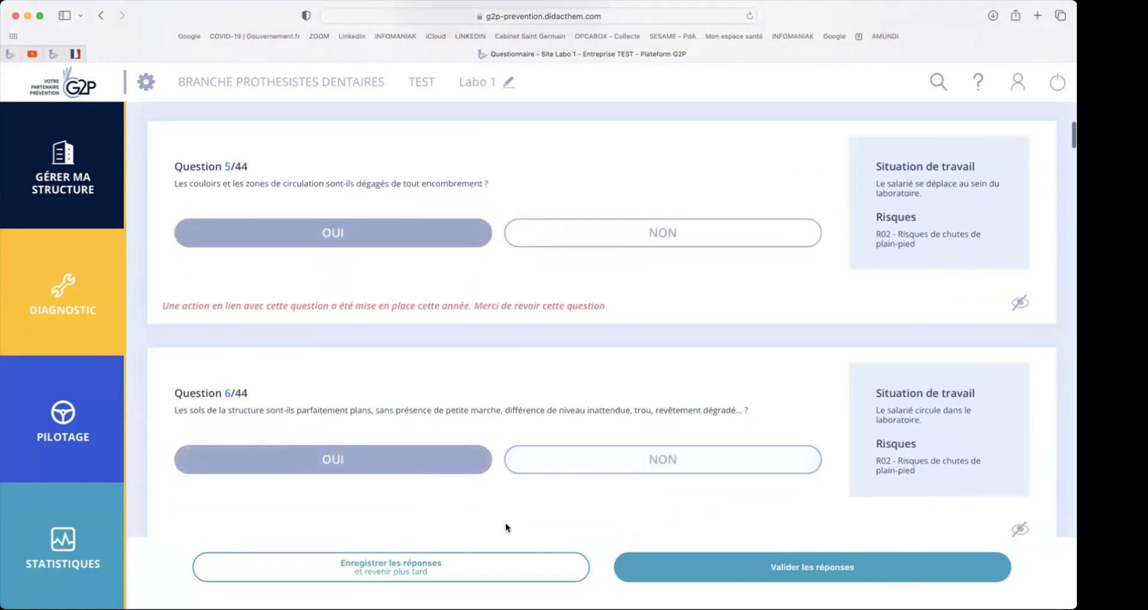
click(691, 567)
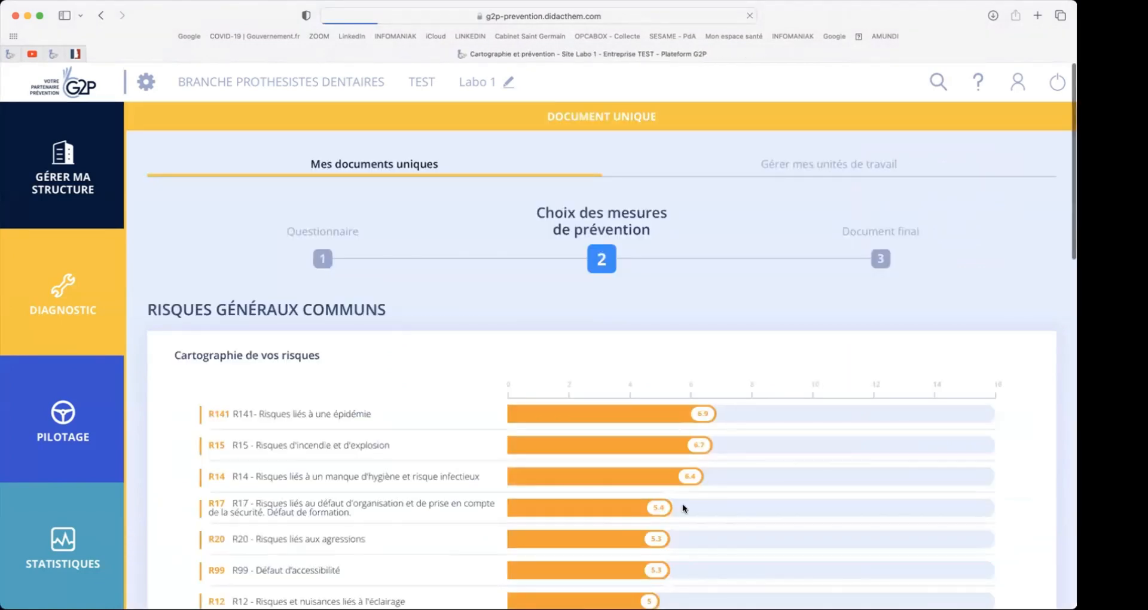
- Examine the recalculated risk map, including R02 - Risques de chutes de plain-pied, through to the prevention measures section
scroll(683, 508, down, 4)
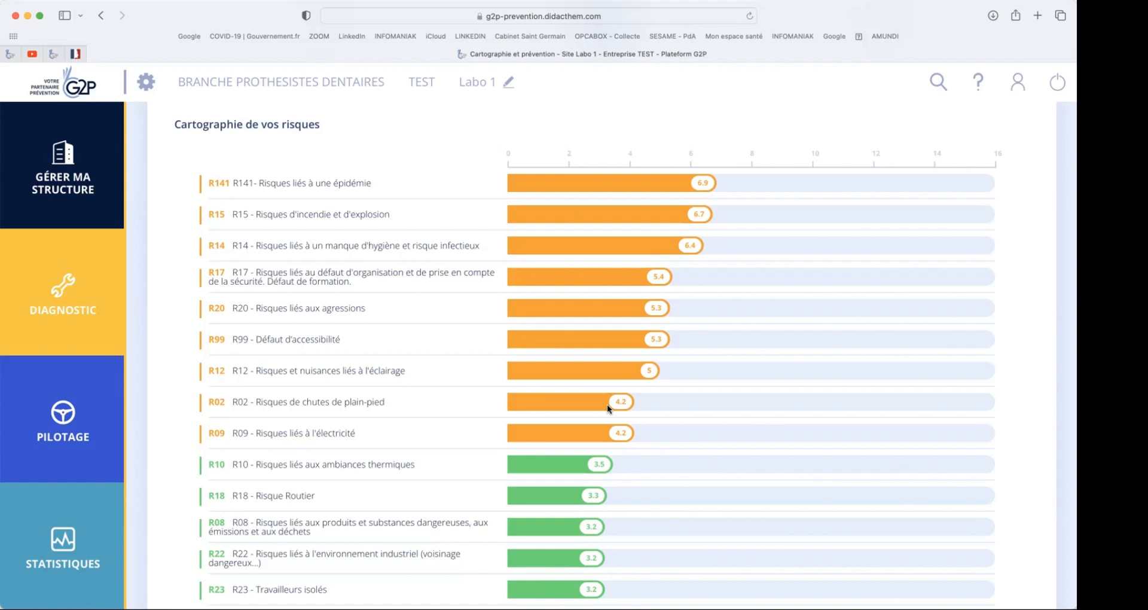
scroll(453, 452, down, 7)
scroll(454, 453, up, 6)
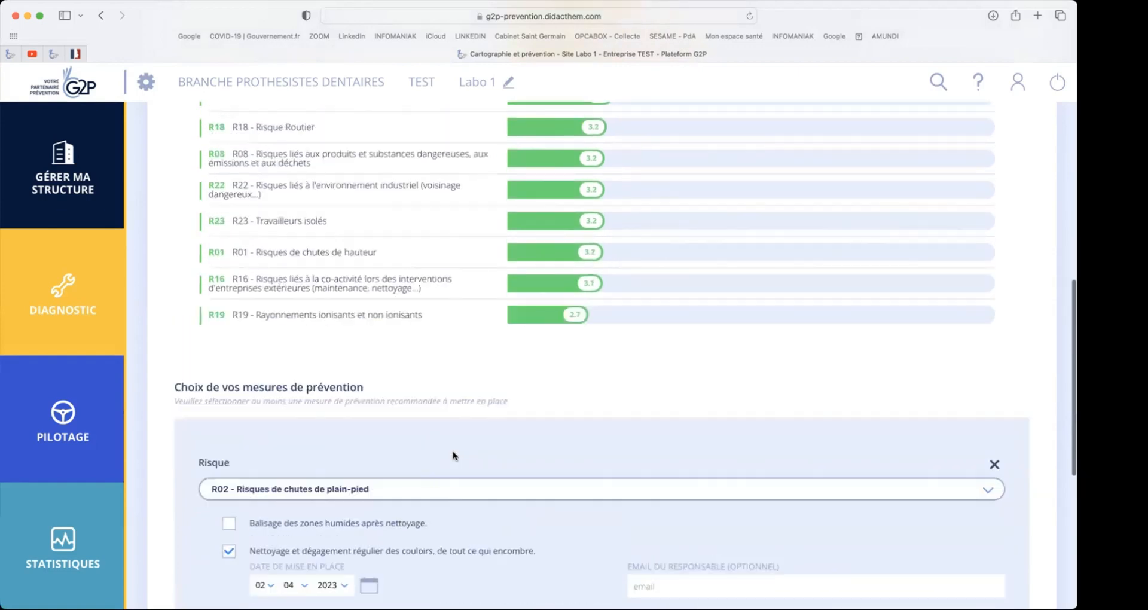
scroll(454, 452, up, 1)
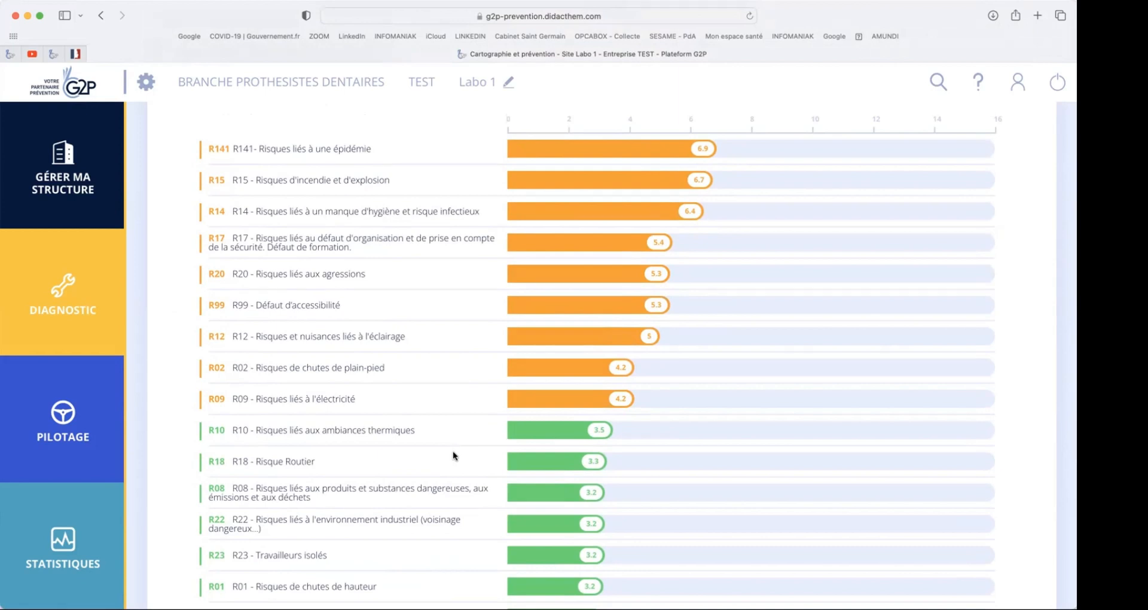
scroll(453, 454, down, 10)
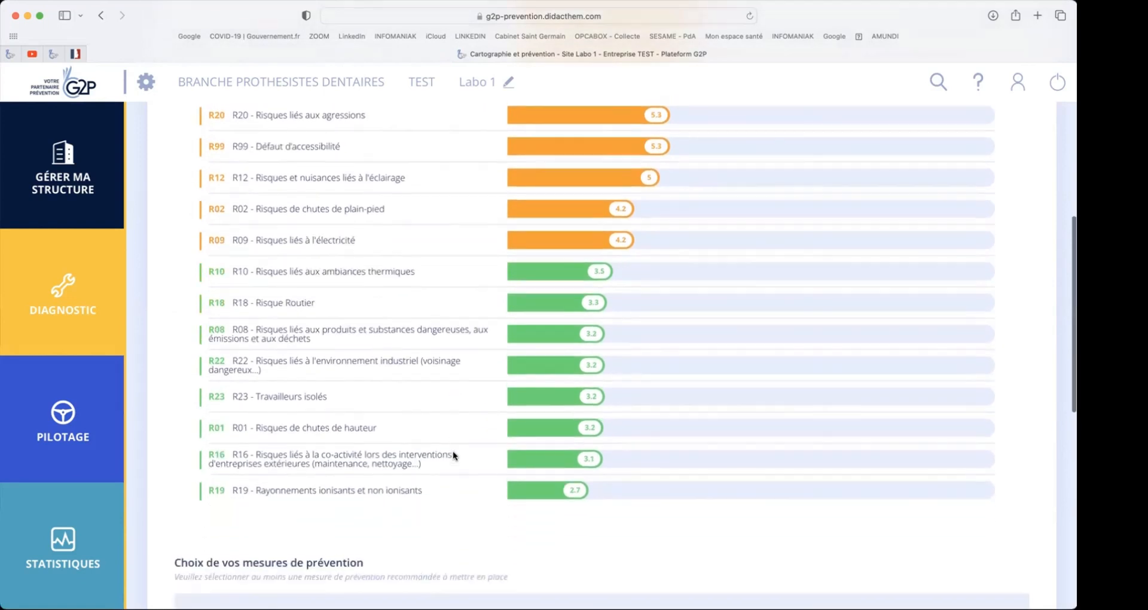
scroll(454, 454, down, 5)
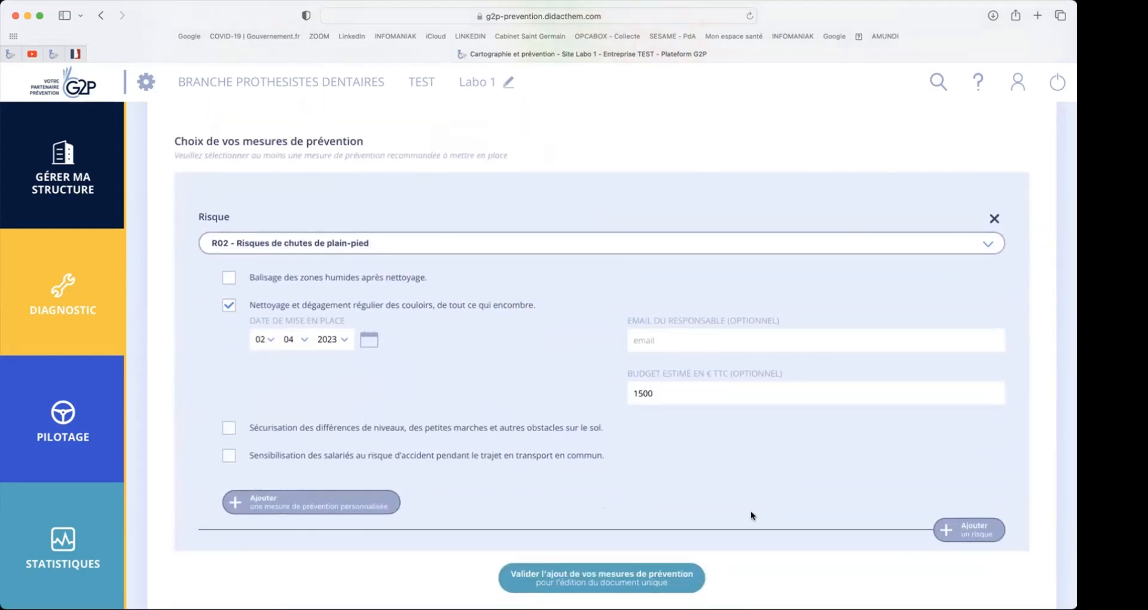
- Choose R17 - Risques liés au défaut d'organisation et de prise en compte de la sécurité as the risk and review its recommended measures
click(984, 243)
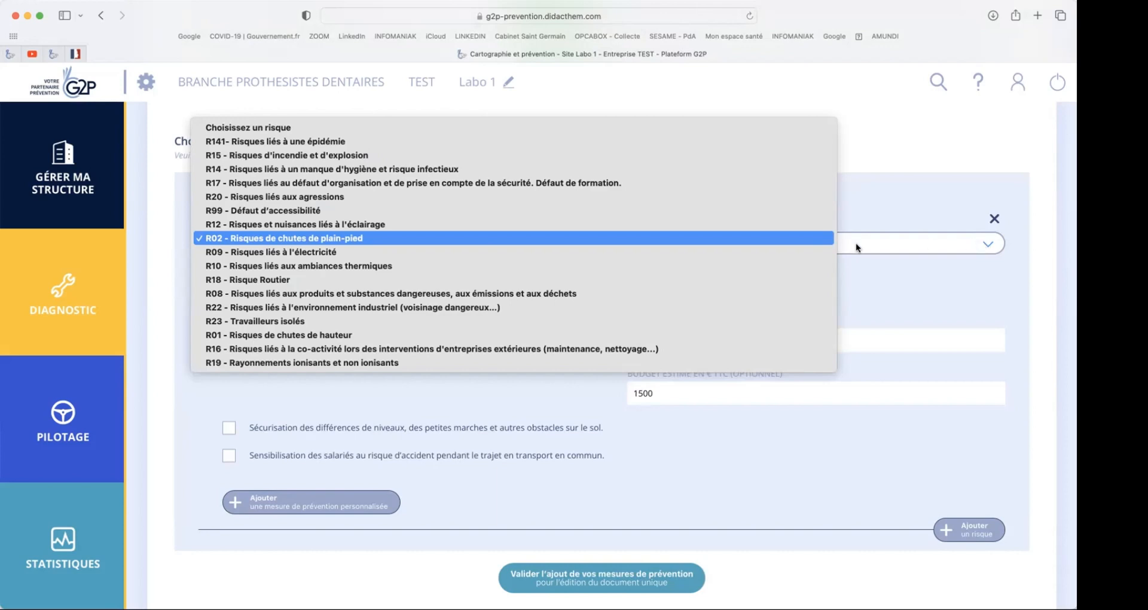
click(776, 240)
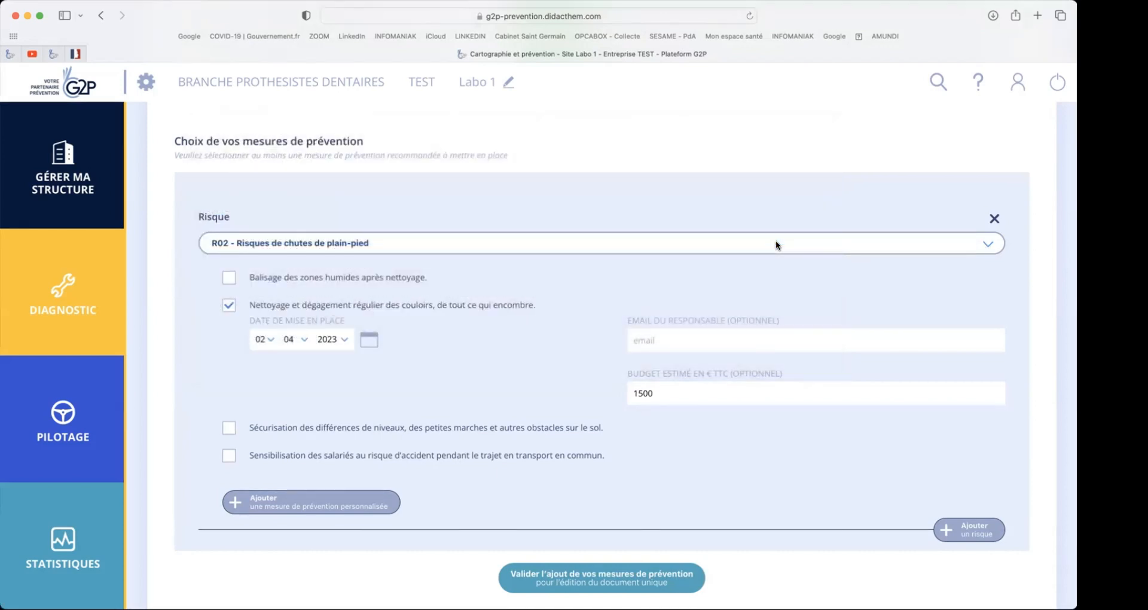
click(982, 243)
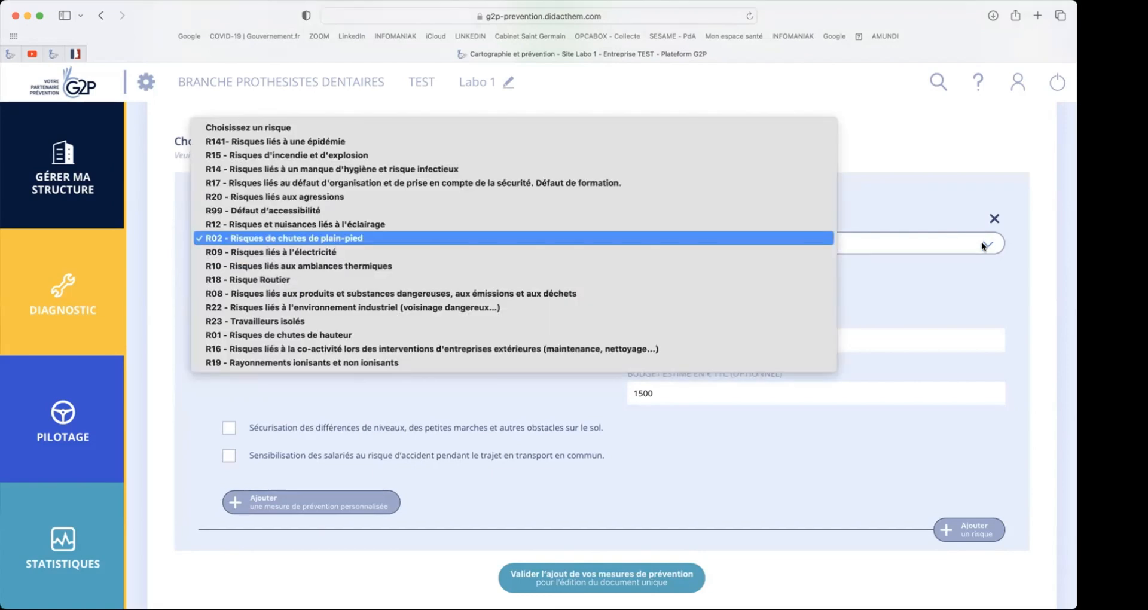
click(748, 182)
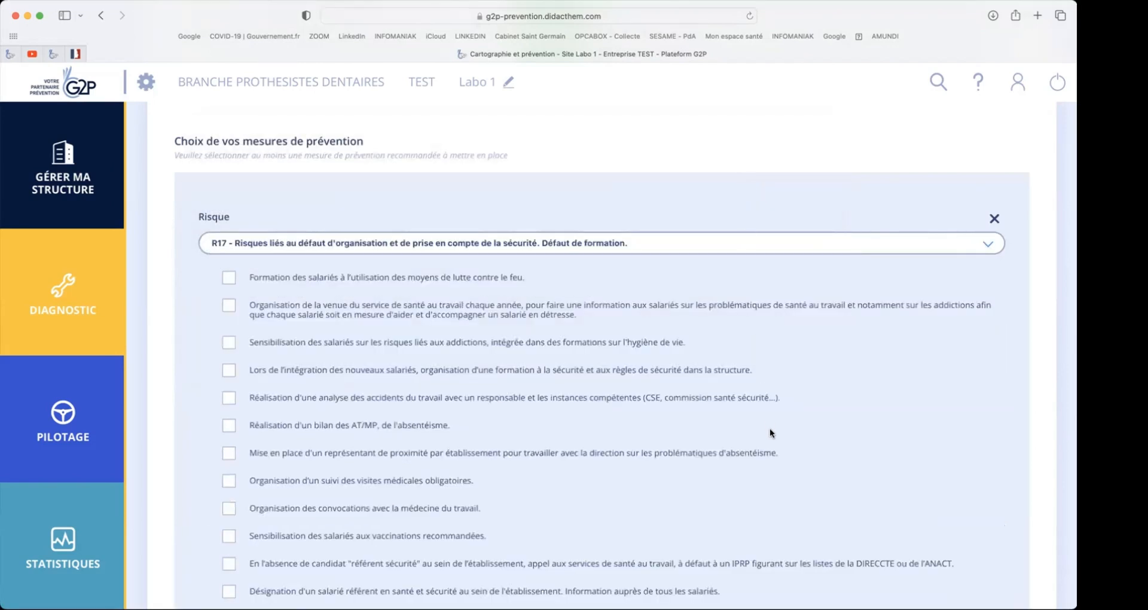
scroll(769, 429, down, 2)
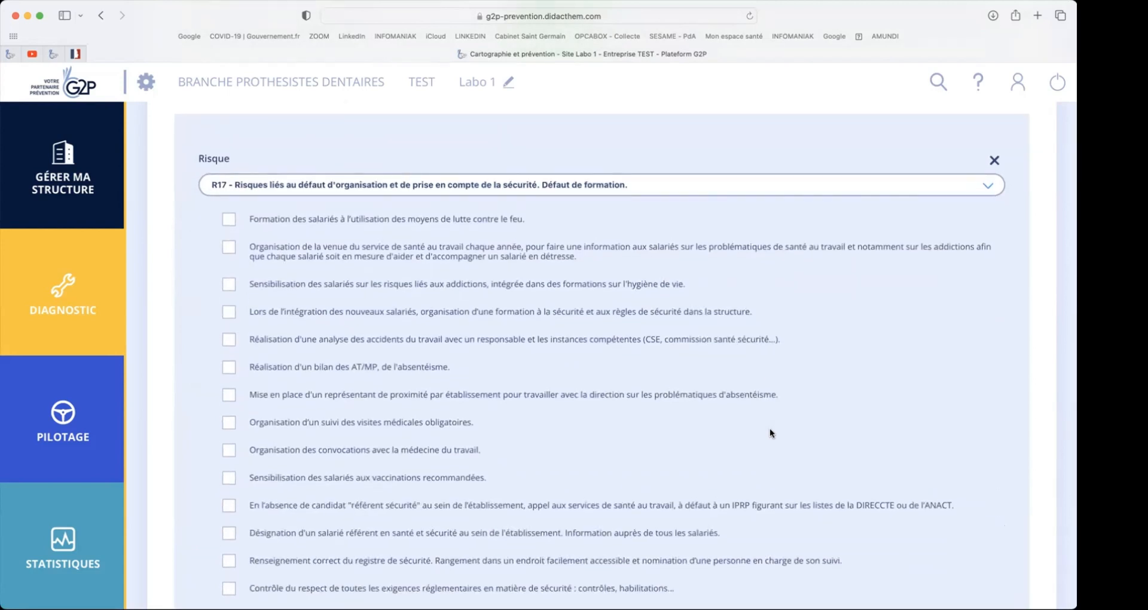
scroll(770, 428, down, 2)
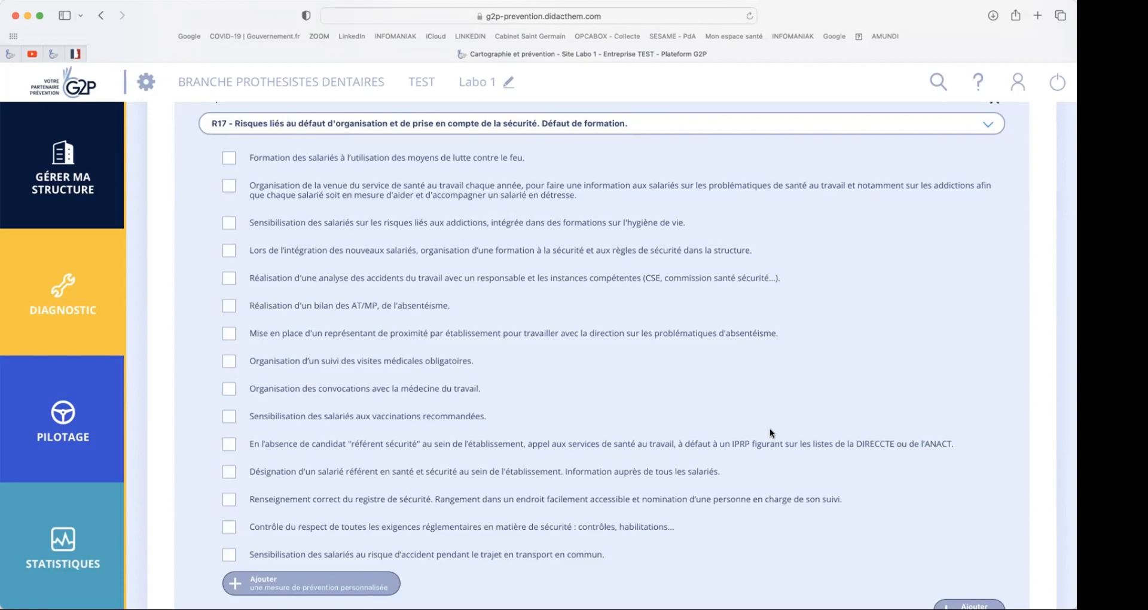
- Select the measure "Réalisation d'un bilan des AT/MP, de l'absentéisme" with implementation date 01/05/2023 and an estimated budget of 750 €
click(227, 308)
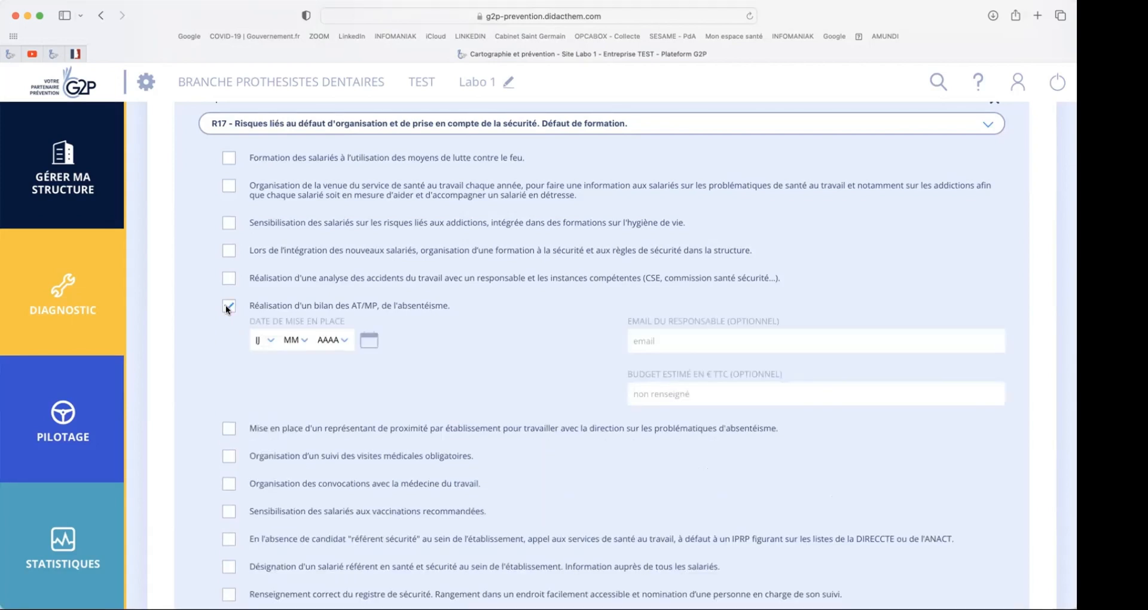
click(256, 340)
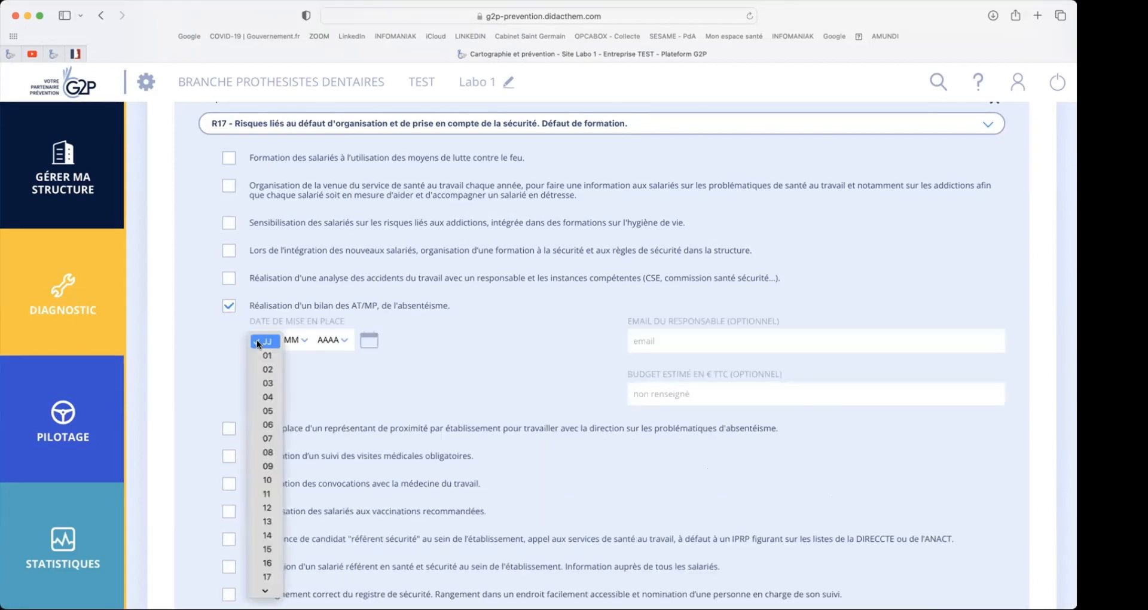
click(283, 339)
click(288, 340)
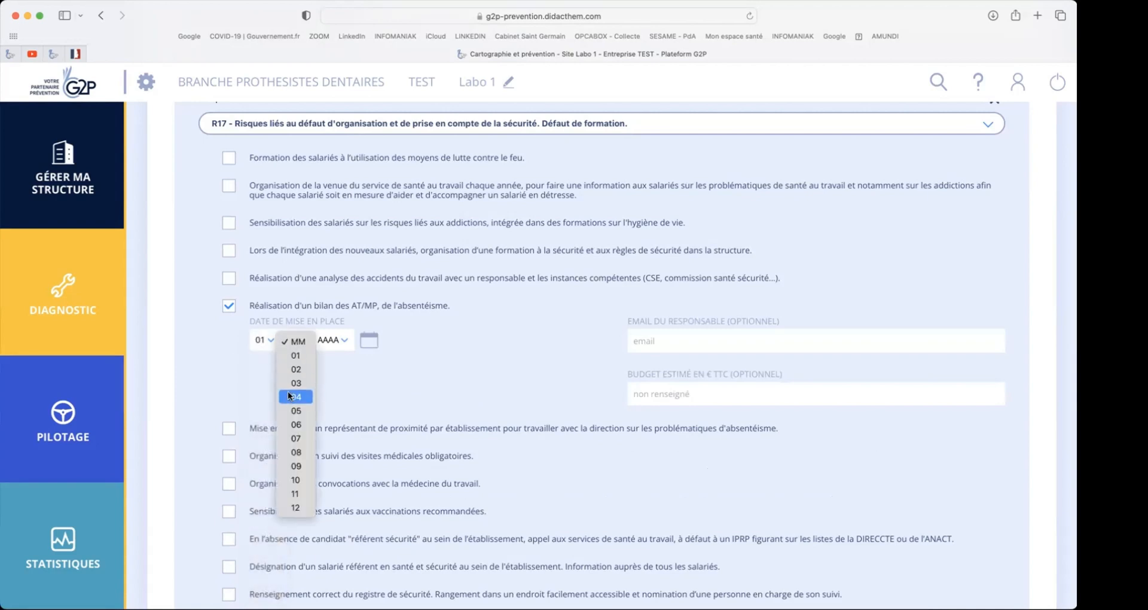
click(289, 411)
click(325, 340)
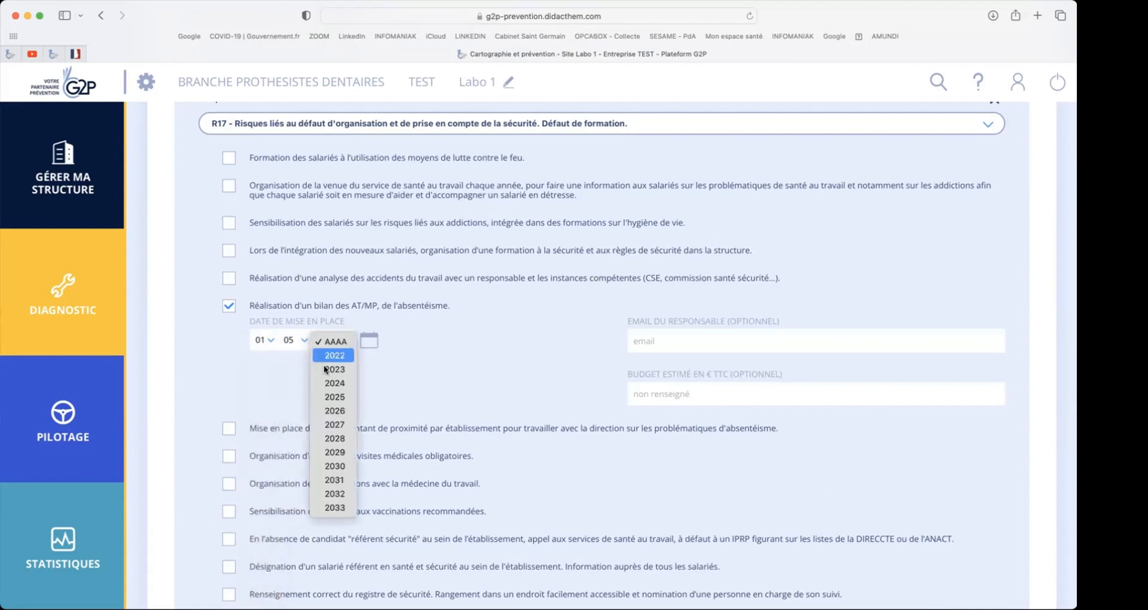
click(325, 369)
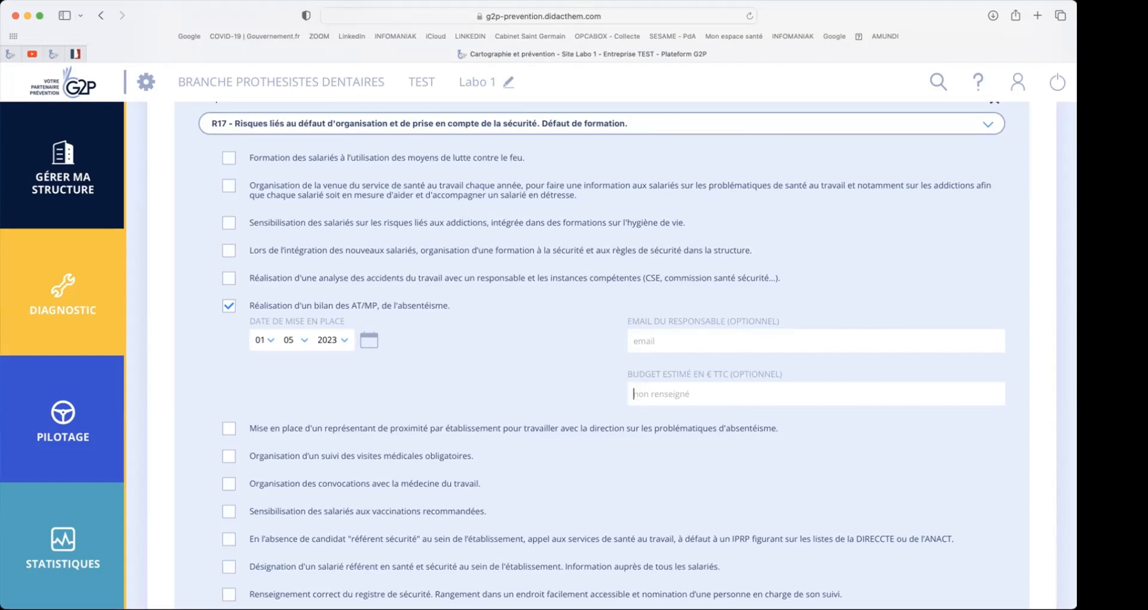
text(750)
scroll(575, 458, down, 3)
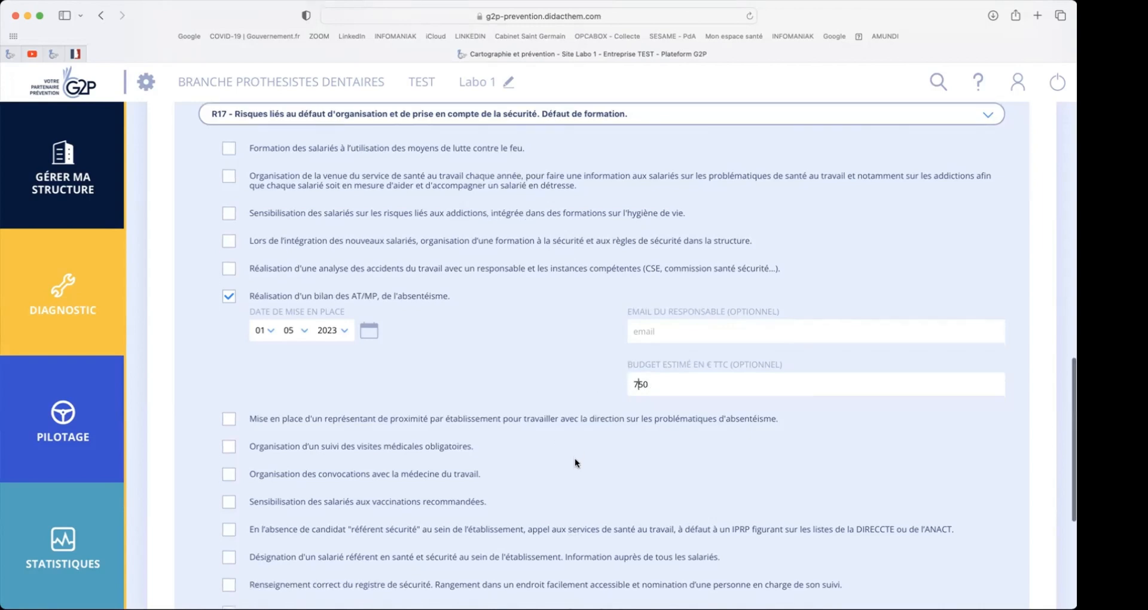
scroll(575, 458, down, 1)
right_click(576, 458)
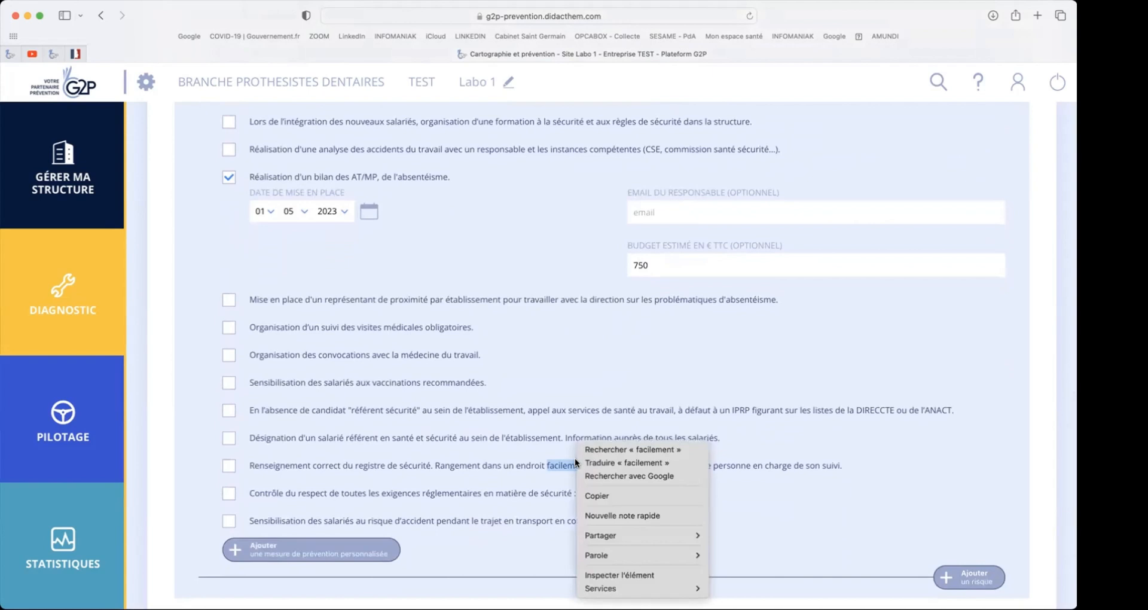
click(594, 344)
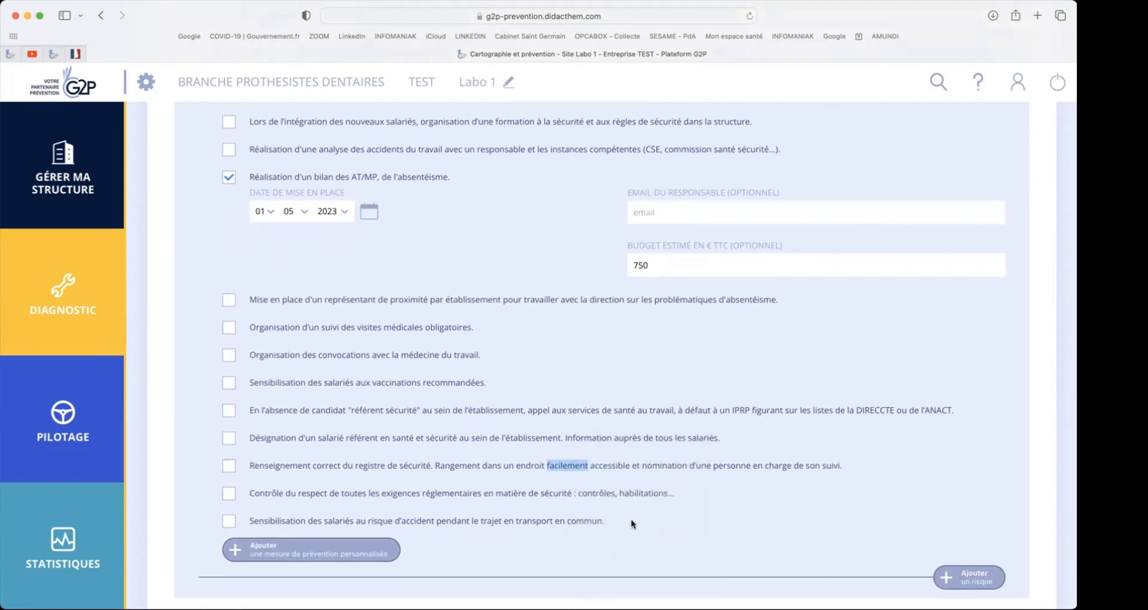
click(631, 520)
- Add a custom prevention measure to risk R17 with the description "Partir en vacances"
scroll(333, 551, down, 1)
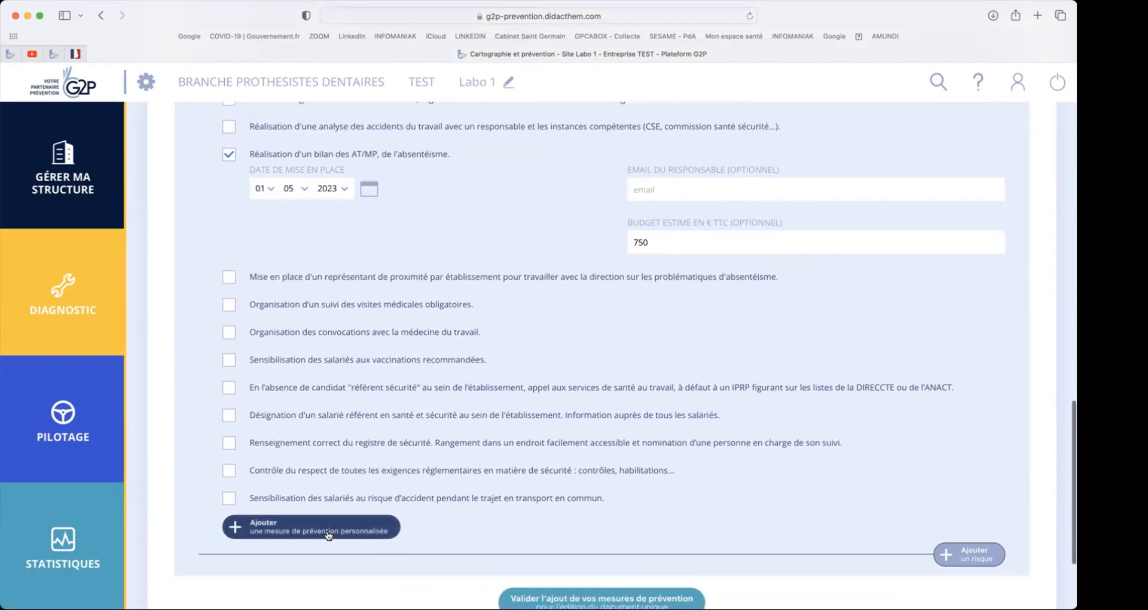
click(328, 535)
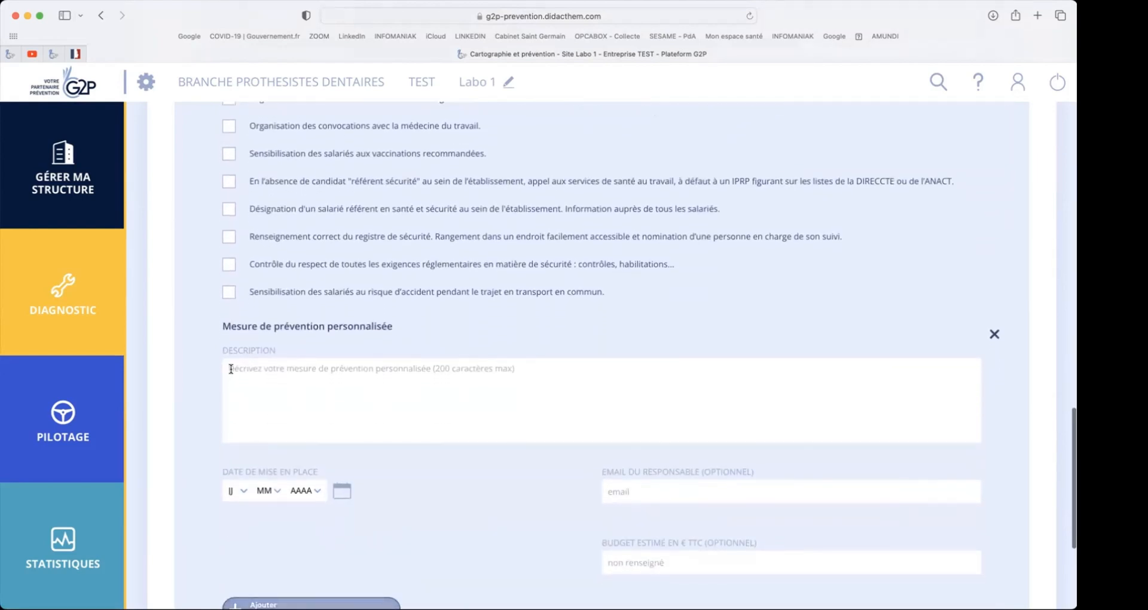
click(231, 369)
text(P)
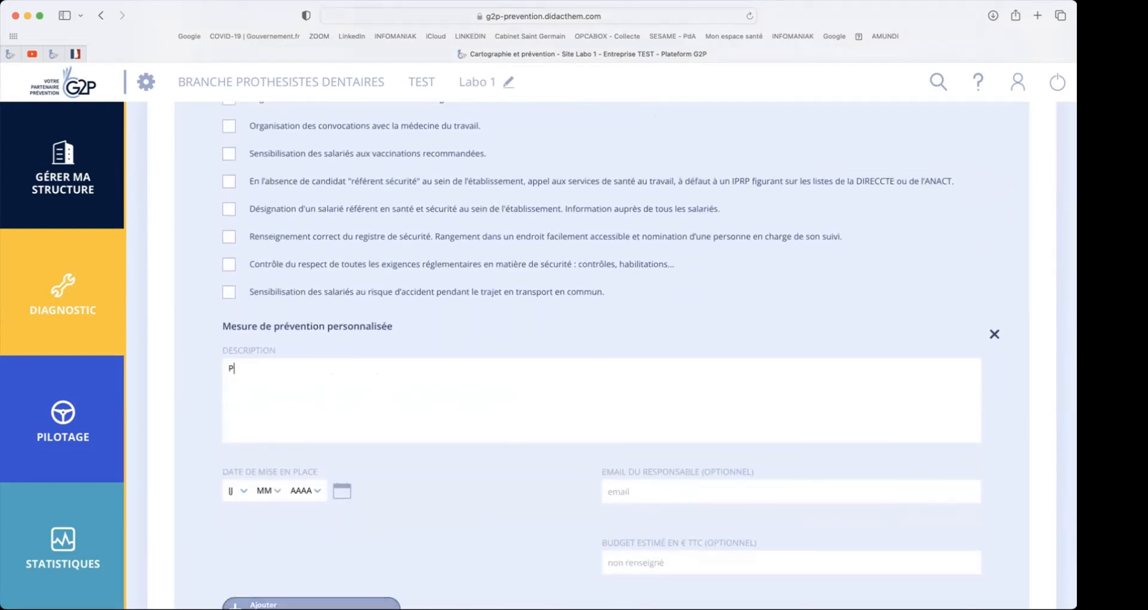
text(artir en vacances)
- Set the custom measure's implementation date to 01/03/2023
click(227, 490)
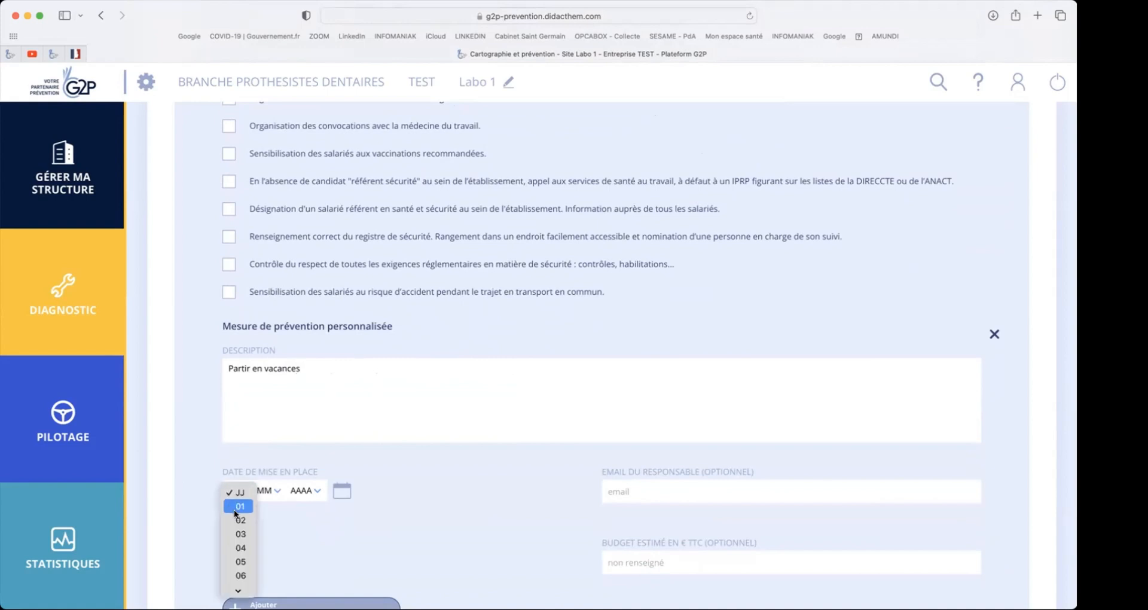
click(264, 491)
click(266, 536)
click(299, 491)
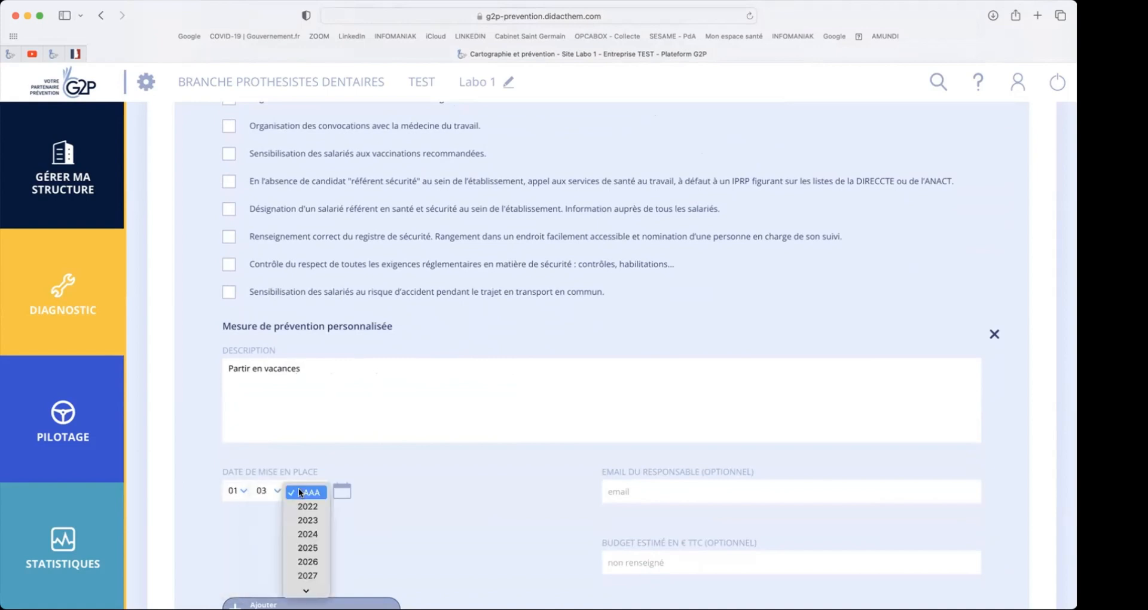
click(304, 520)
- Review the measures entered for risk R17, including the custom measure and the options to add a risk or remove the measure
scroll(489, 497, down, 5)
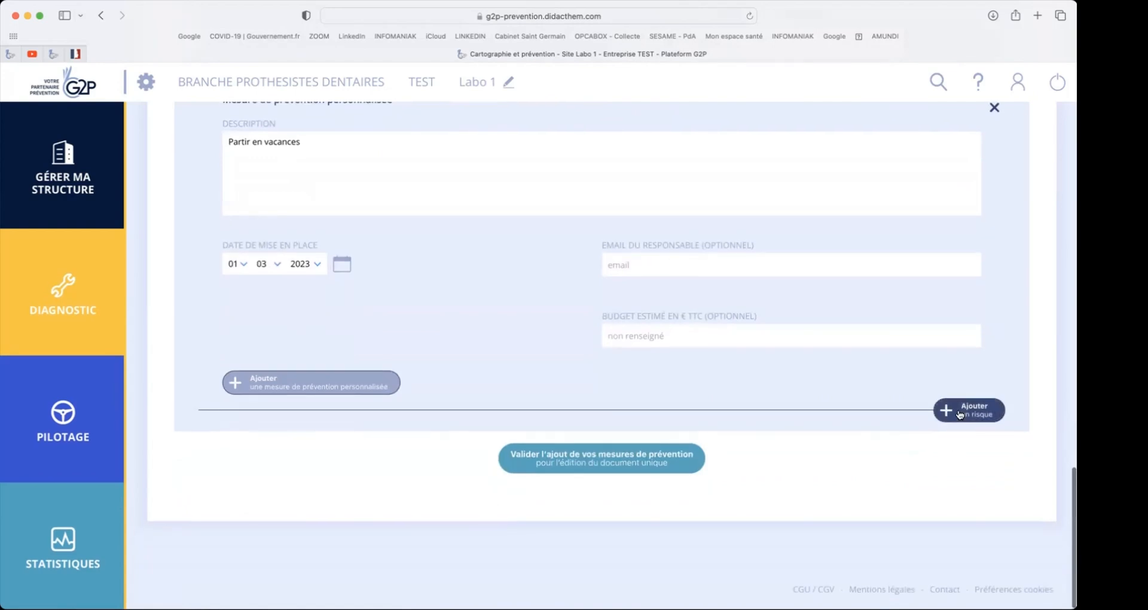
scroll(958, 418, up, 10)
scroll(960, 414, up, 5)
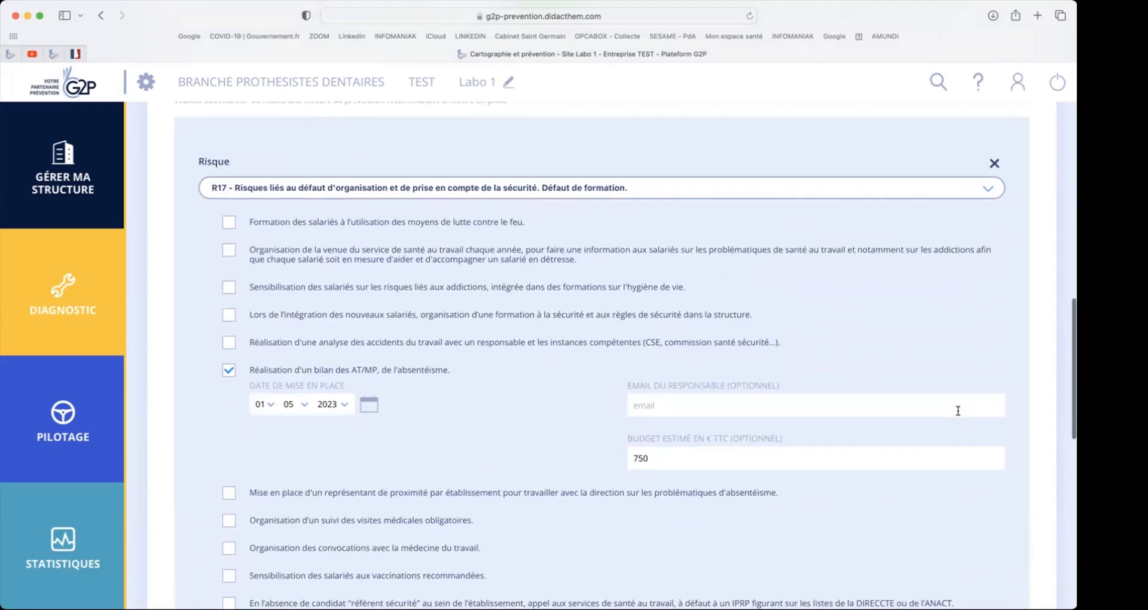
scroll(959, 410, down, 5)
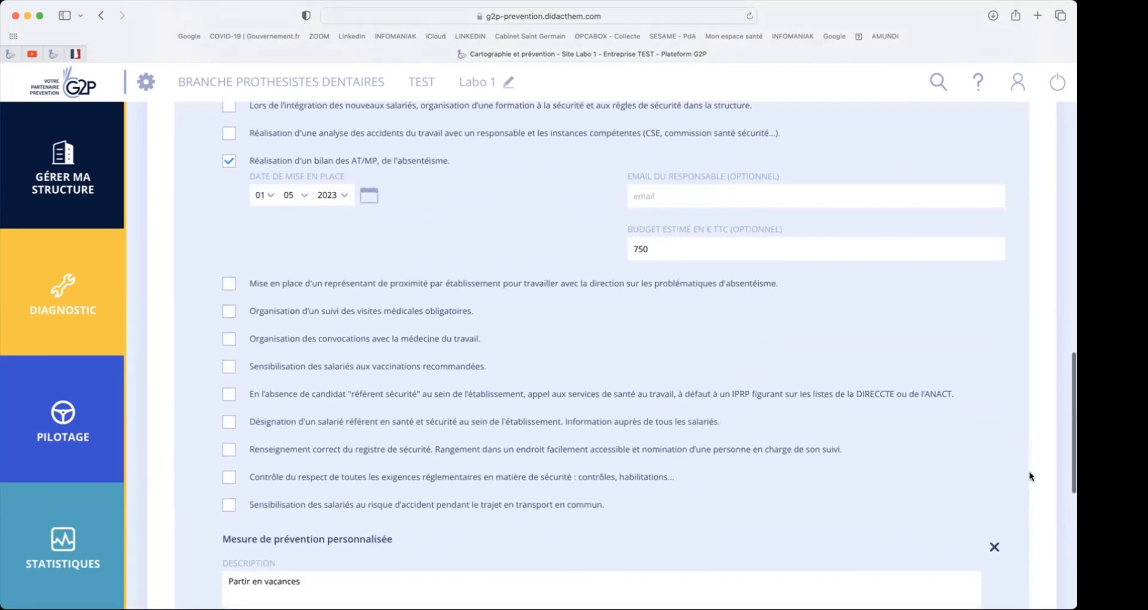
scroll(1029, 471, down, 4)
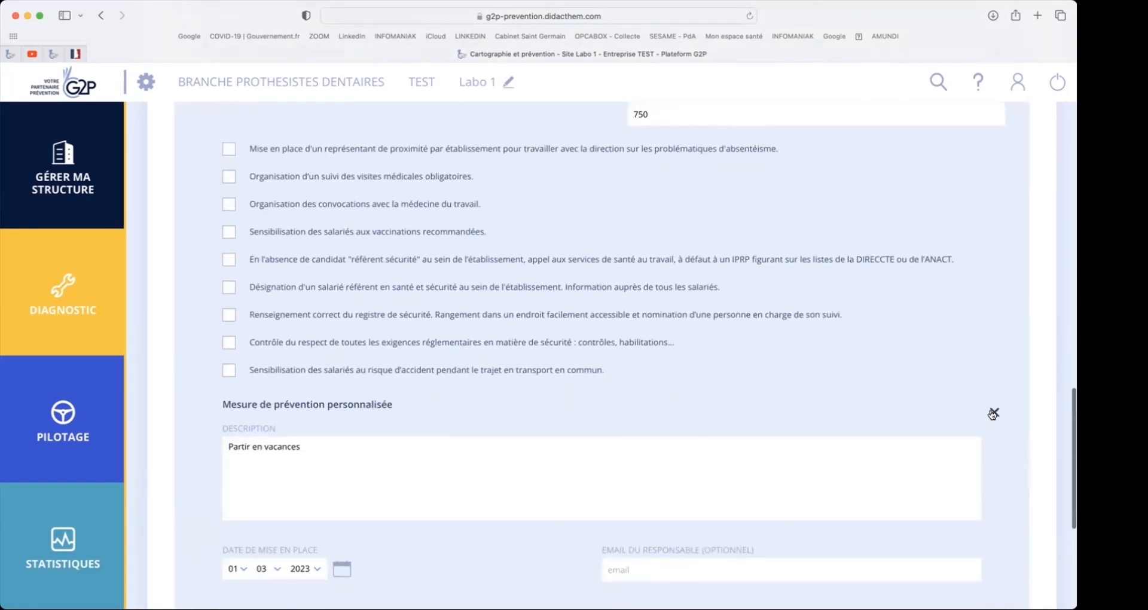
- Add a blank risk entry below the custom measure, and remove it again
scroll(988, 414, down, 5)
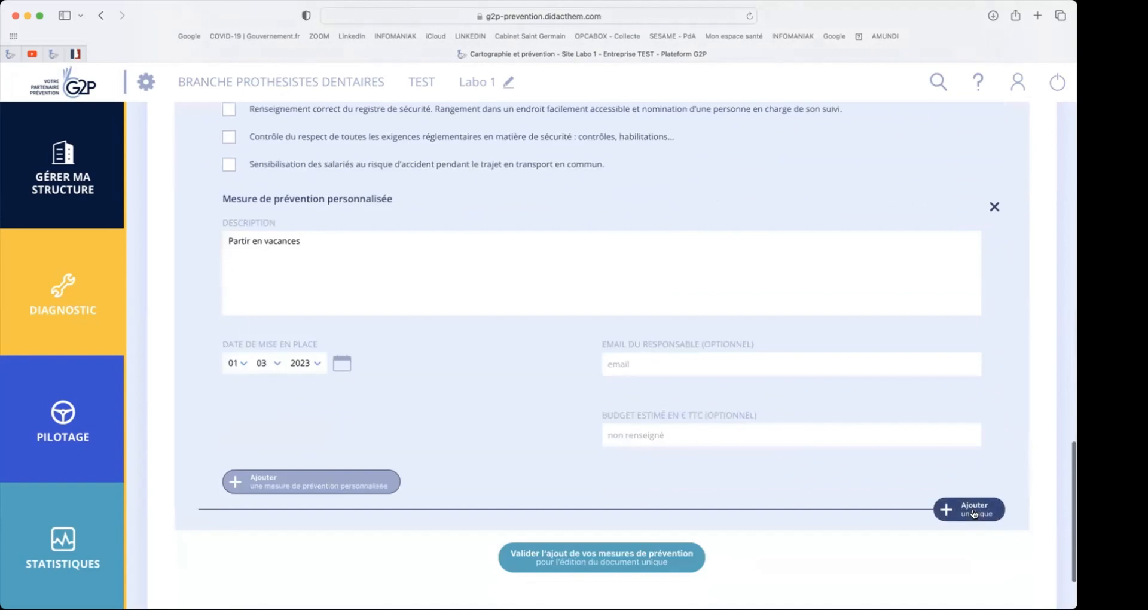
click(973, 514)
scroll(972, 508, down, 2)
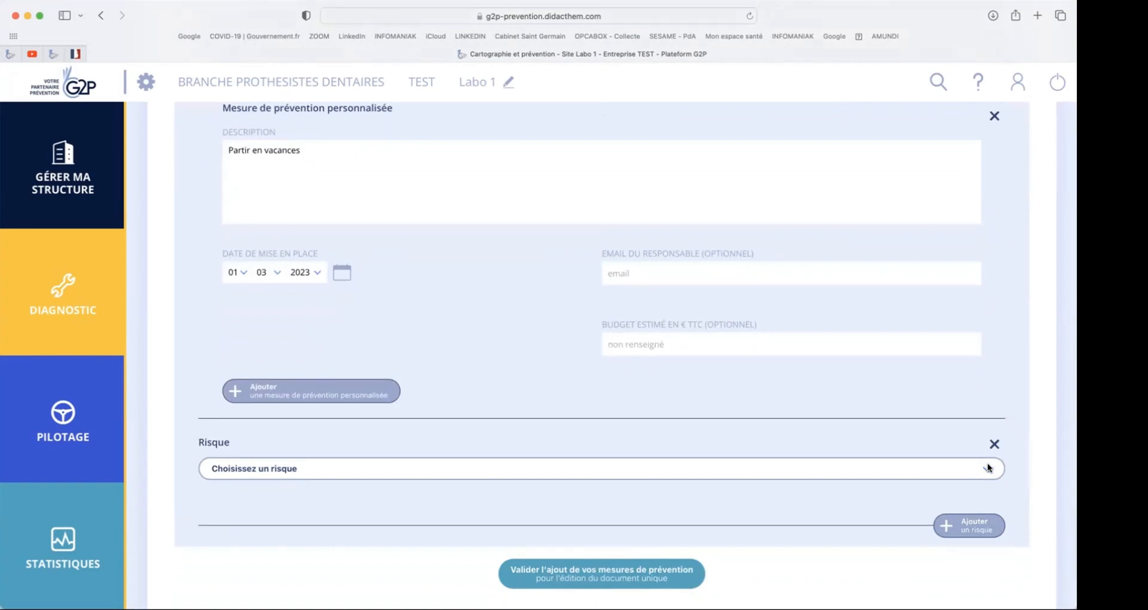
click(996, 444)
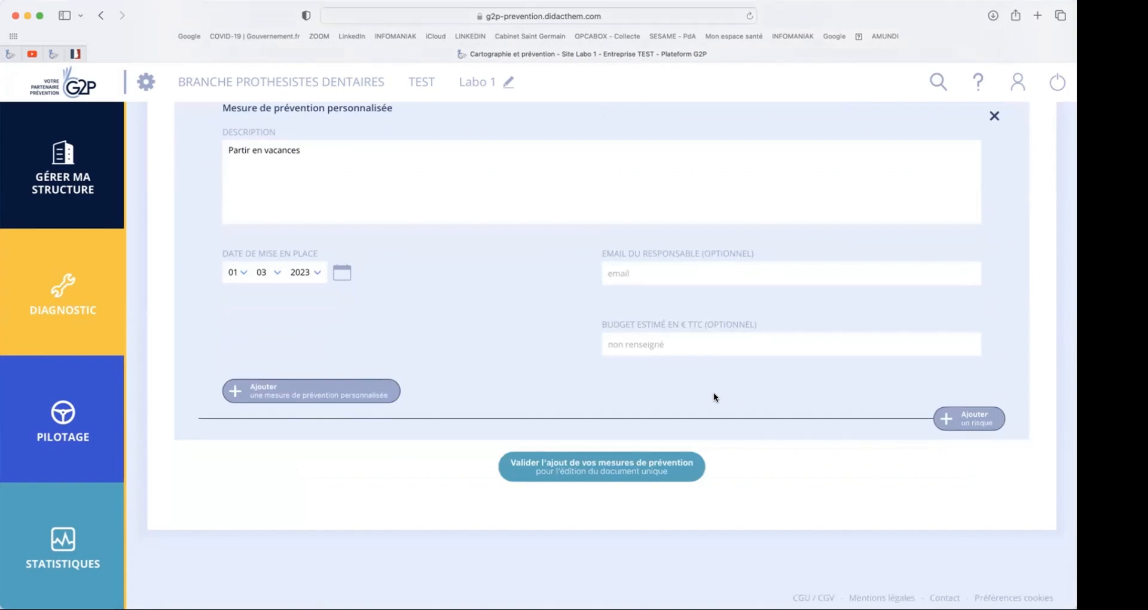
- Validate the added prevention measures and review the final Risques généraux communs document, including its risk hierarchy and evaluation
click(625, 464)
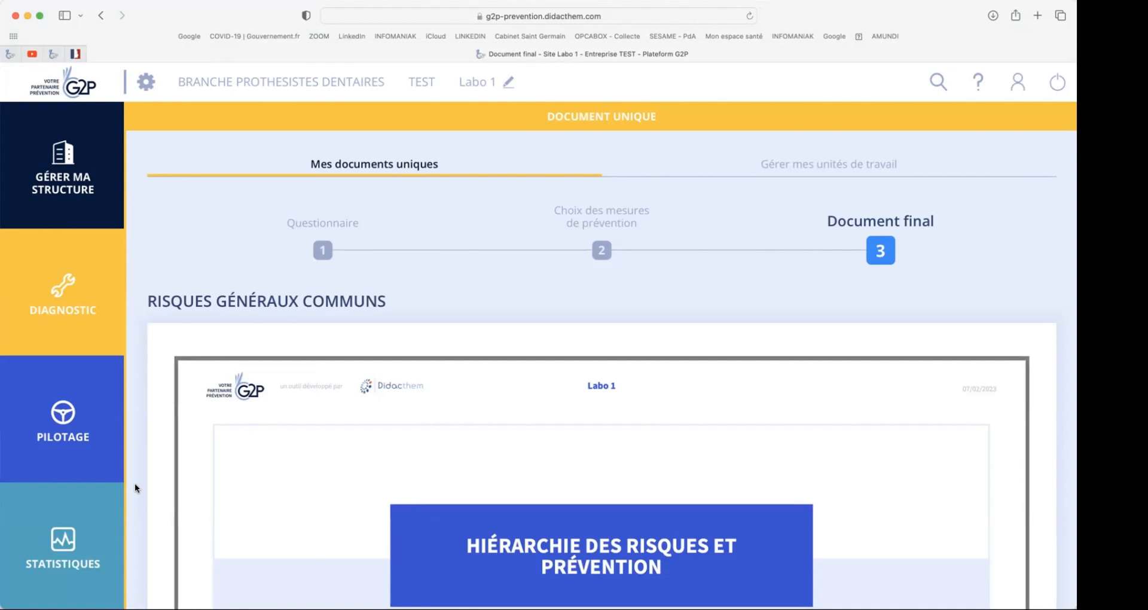
scroll(135, 483, down, 5)
scroll(135, 484, down, 1)
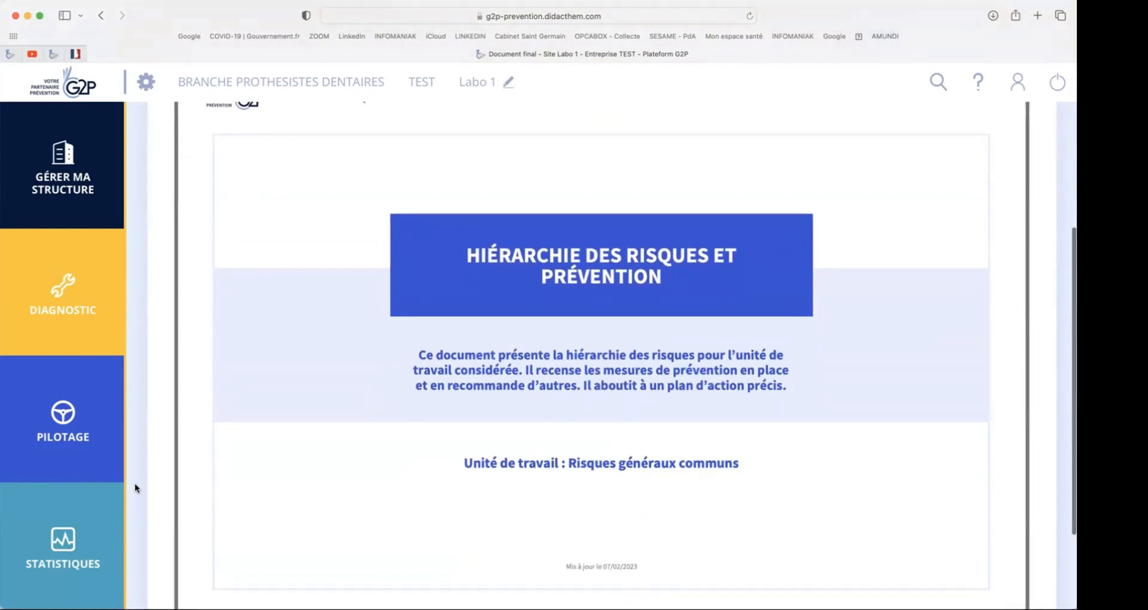
scroll(135, 484, down, 1)
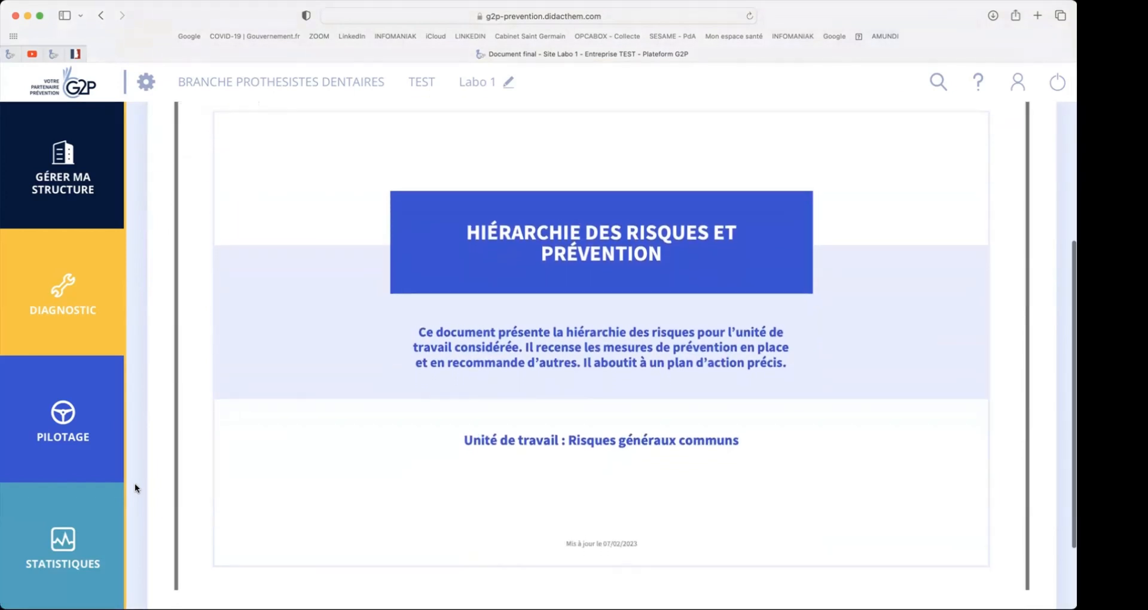
scroll(134, 484, down, 1)
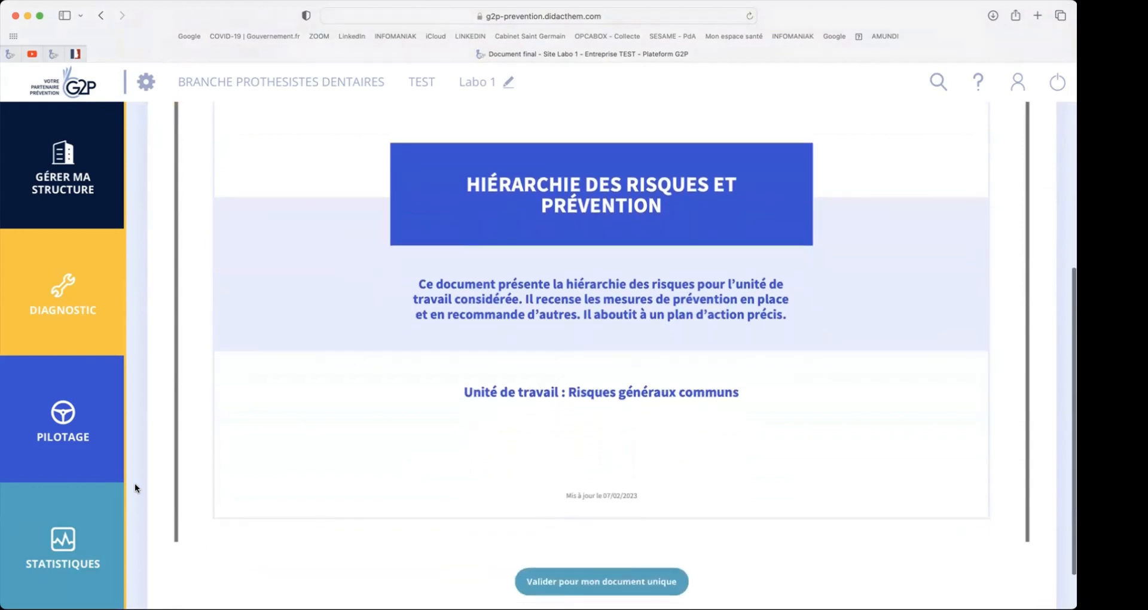
scroll(135, 483, down, 2)
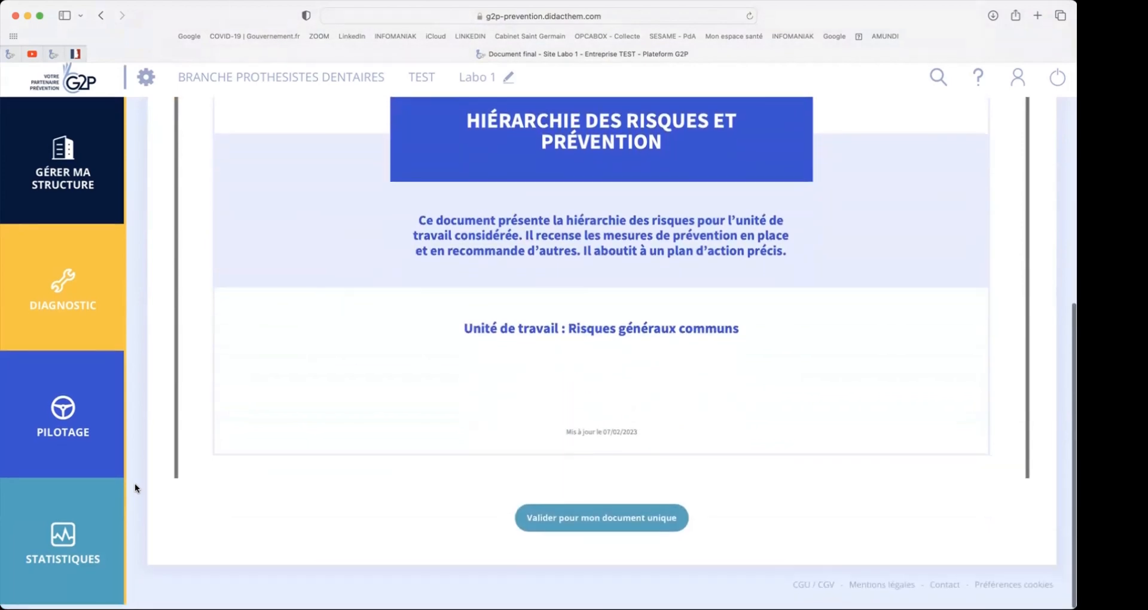
scroll(269, 336, down, 10)
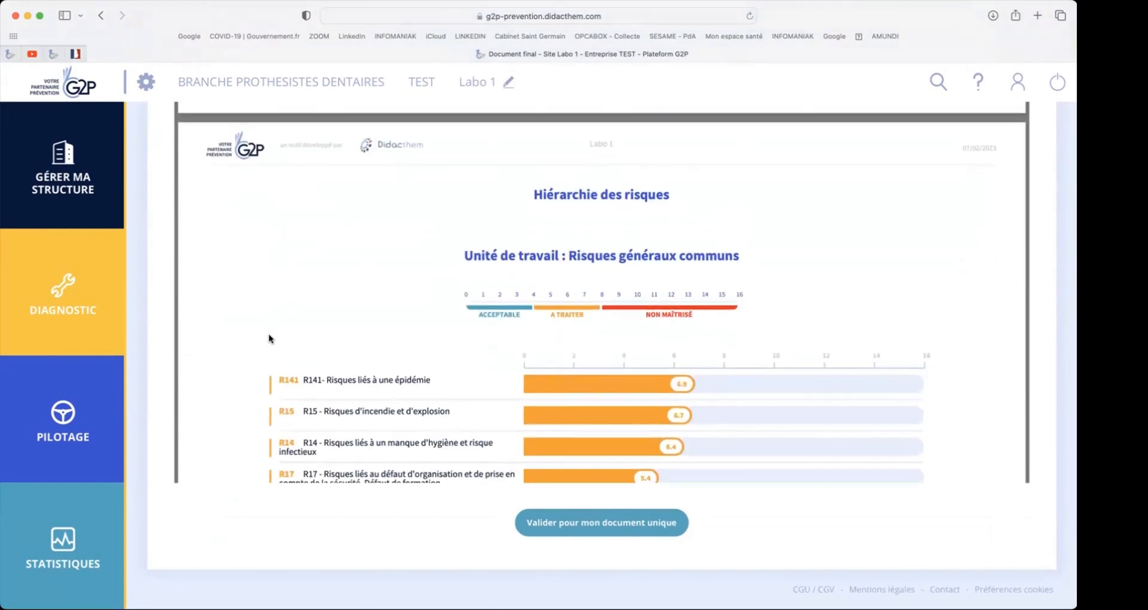
scroll(268, 337, down, 1)
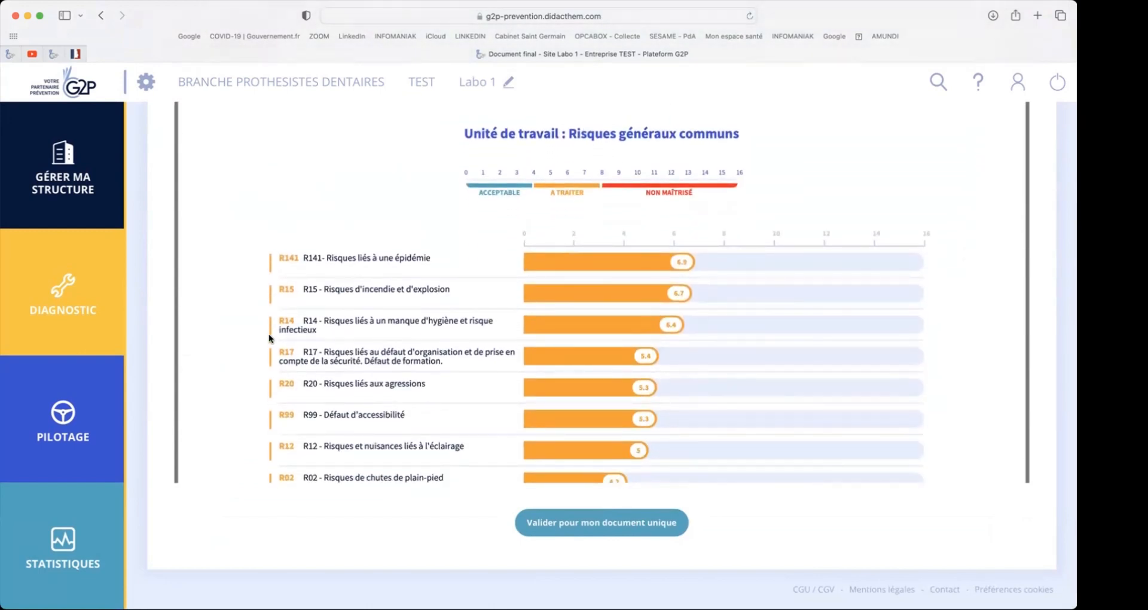
scroll(268, 338, down, 12)
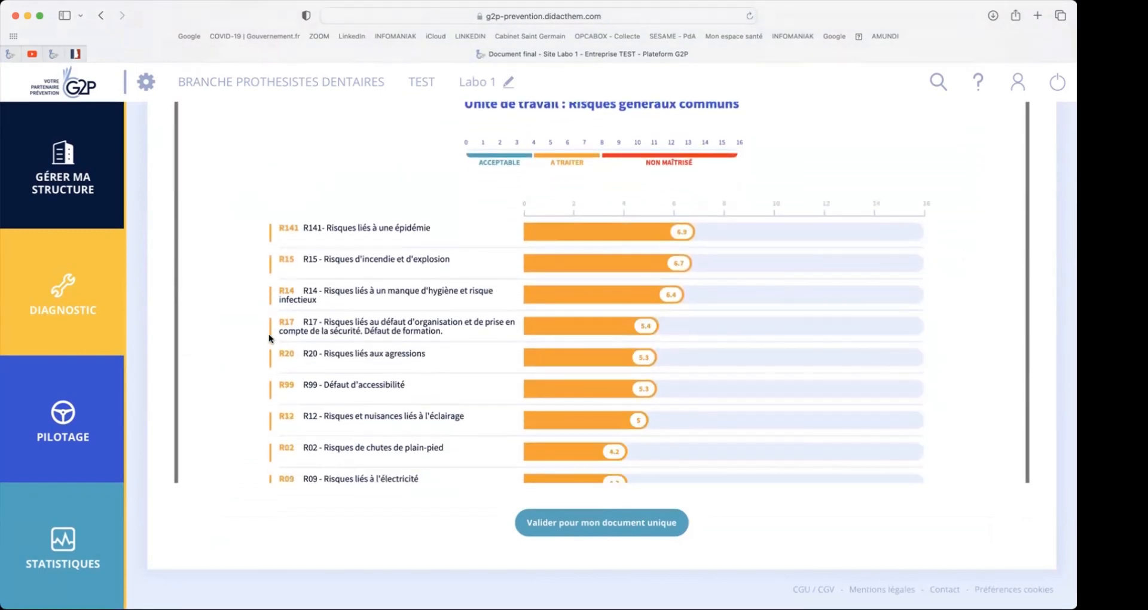
scroll(268, 338, down, 12)
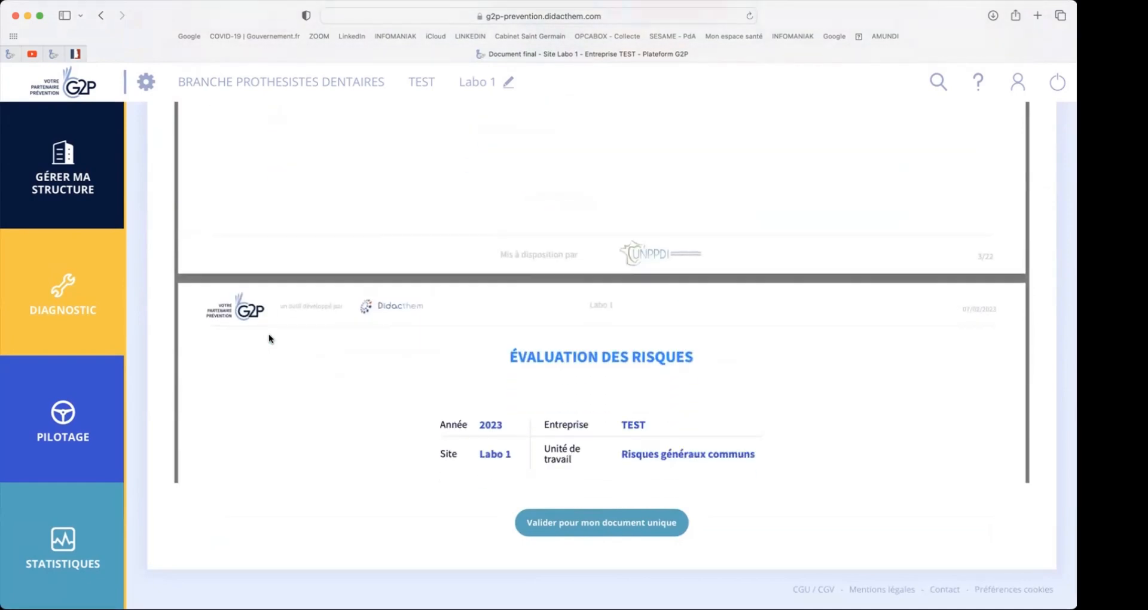
scroll(268, 334, down, 10)
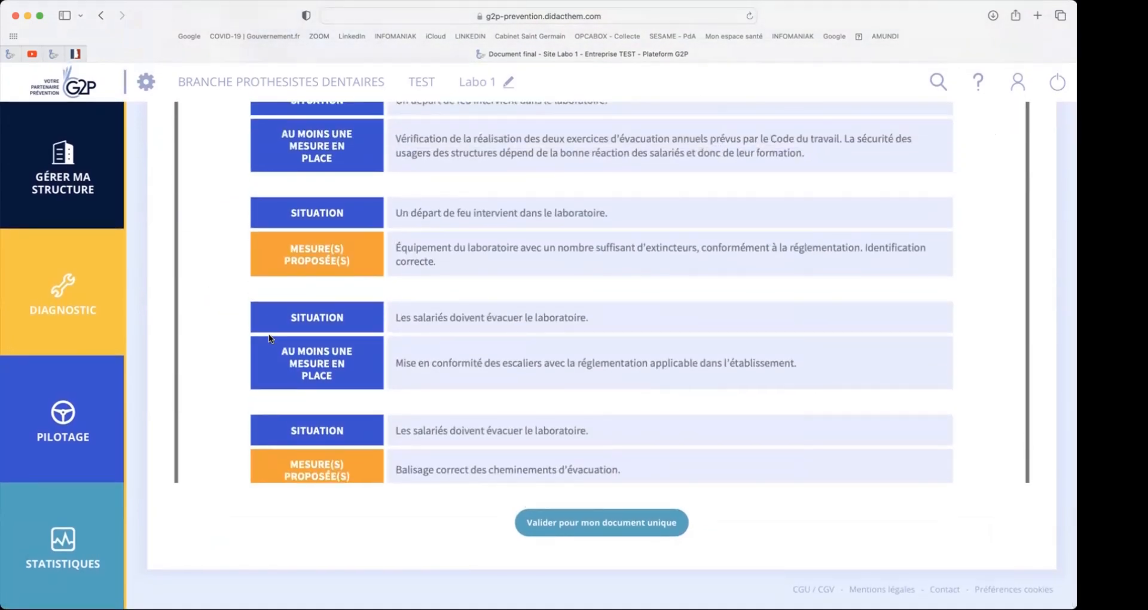
scroll(268, 338, up, 1)
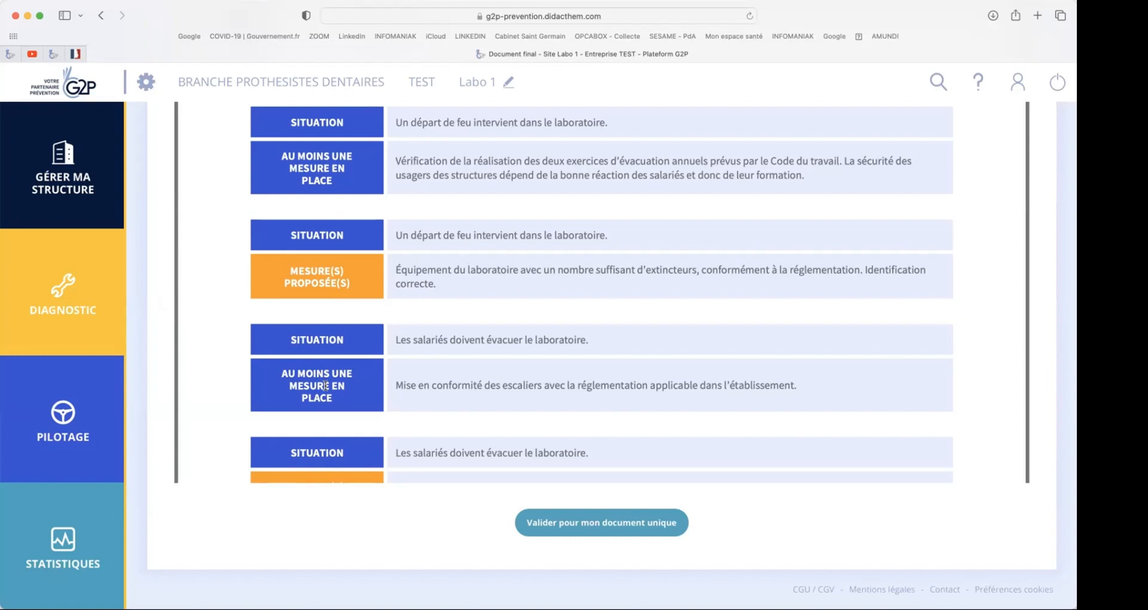
- Validate the Risques généraux communs document for inclusion and generate the document unique for Labo 1
click(602, 523)
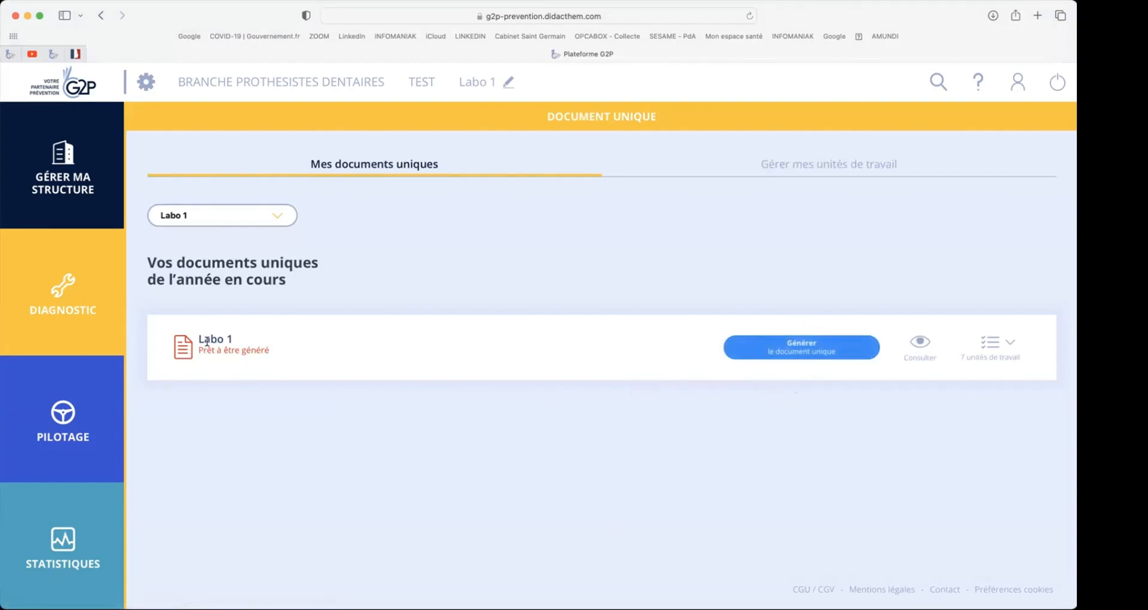
click(805, 343)
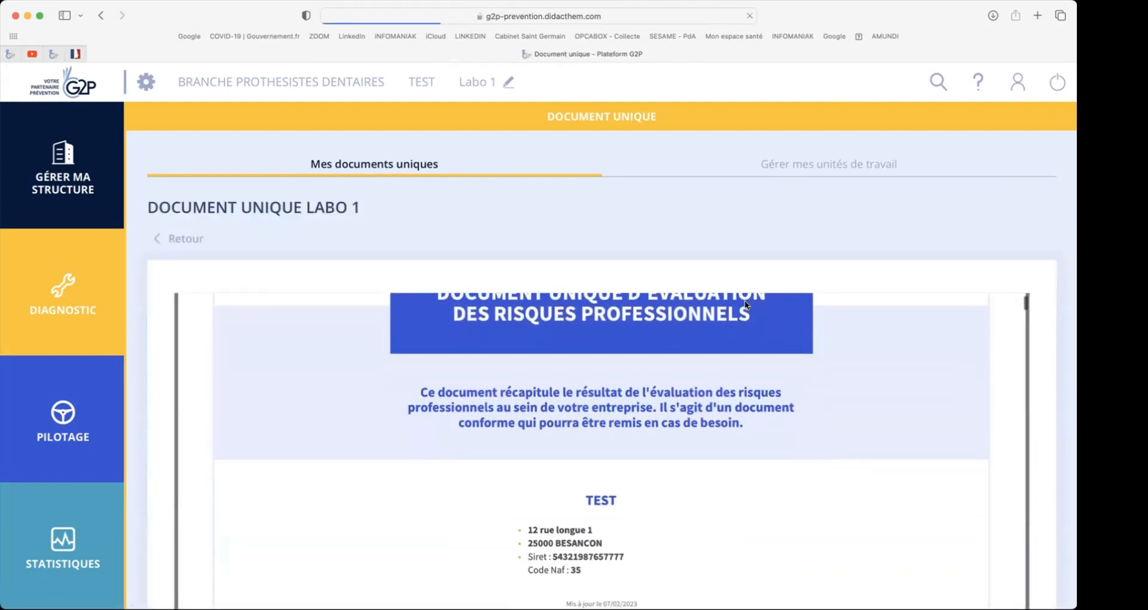
- Consult the generated document unique for Labo 1, reading its cover page and list of work units
right_click(744, 301)
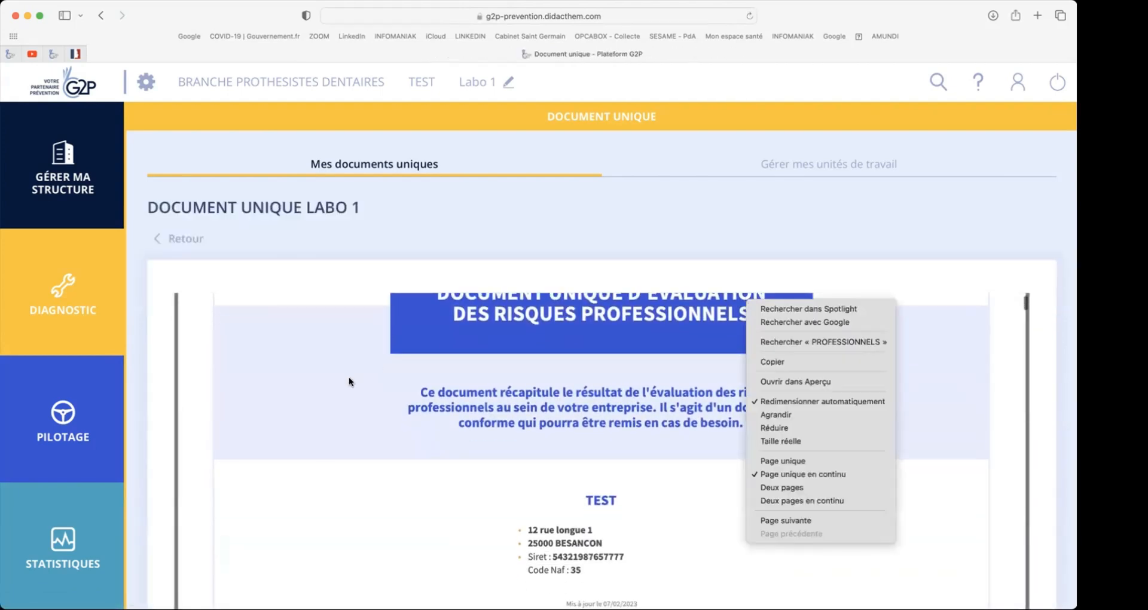
click(129, 445)
scroll(130, 446, down, 5)
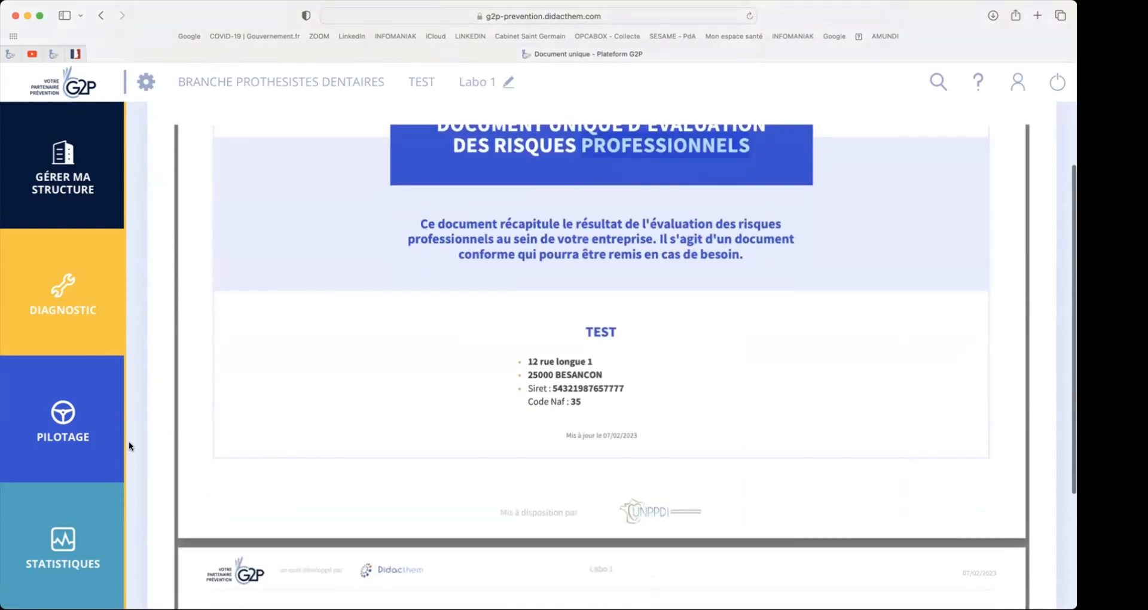
scroll(130, 446, down, 2)
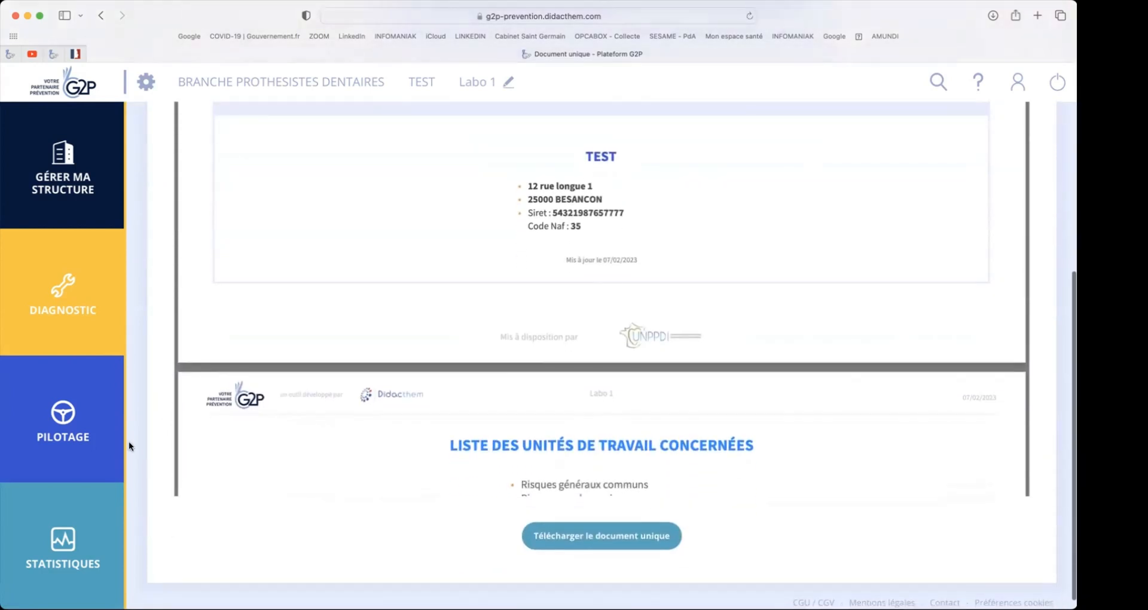
scroll(129, 446, down, 2)
scroll(400, 398, down, 4)
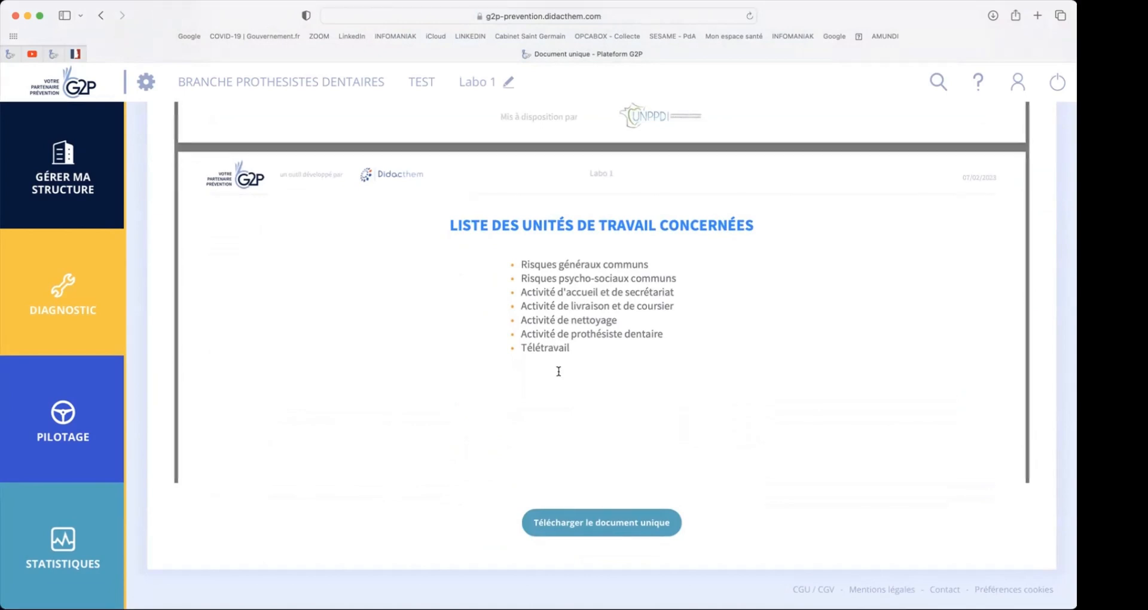
- Examine the document unique's criticality grid and the risk hierarchy for Risques généraux communs
scroll(558, 372, down, 10)
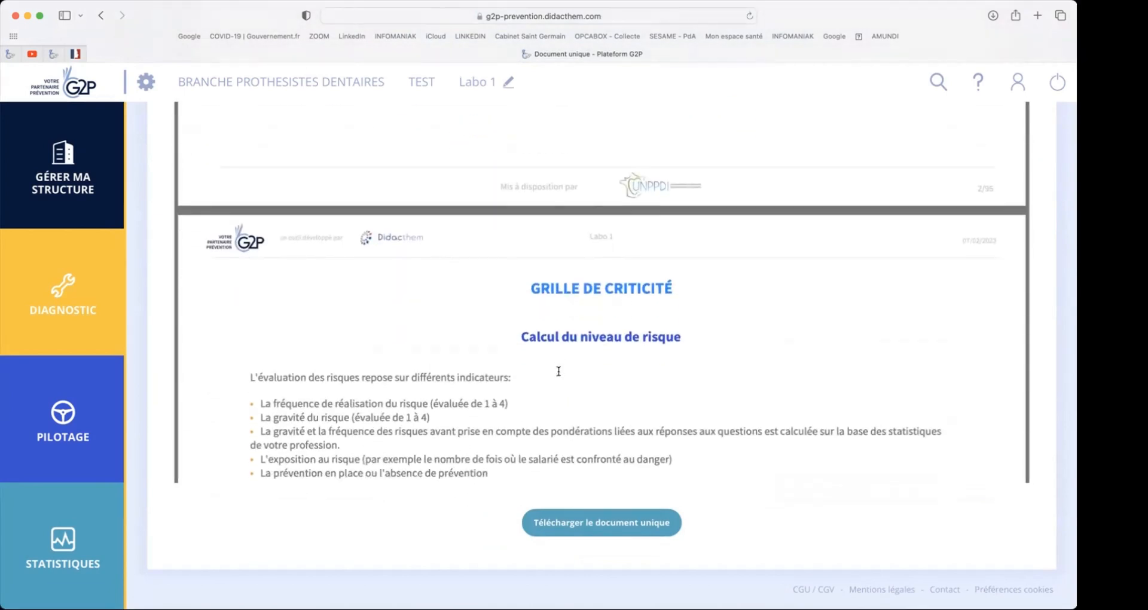
scroll(558, 371, down, 8)
scroll(559, 371, down, 1)
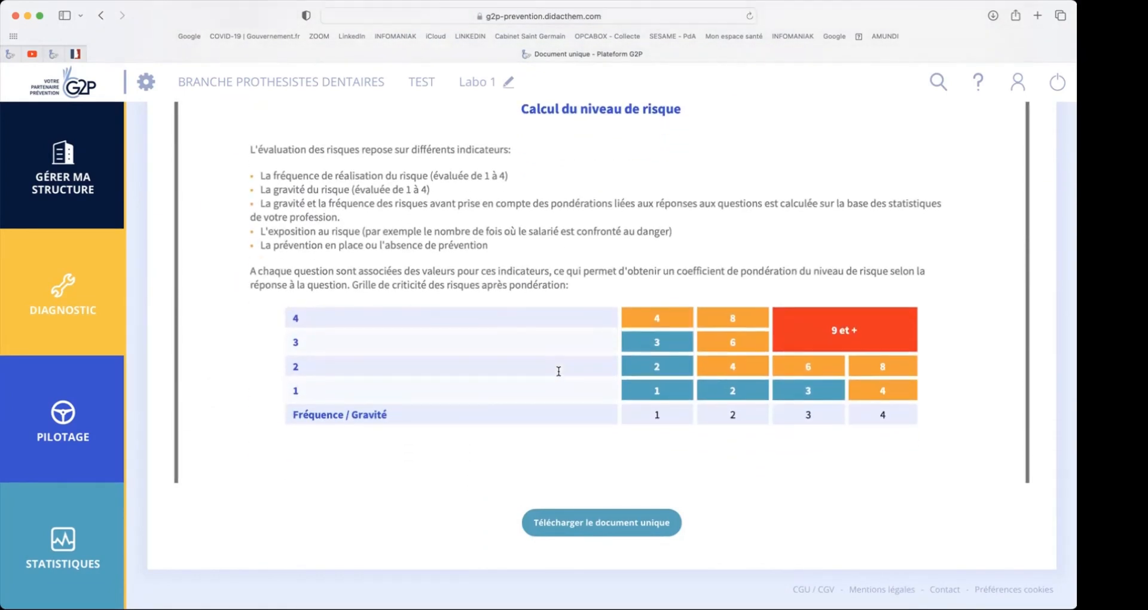
scroll(559, 371, down, 10)
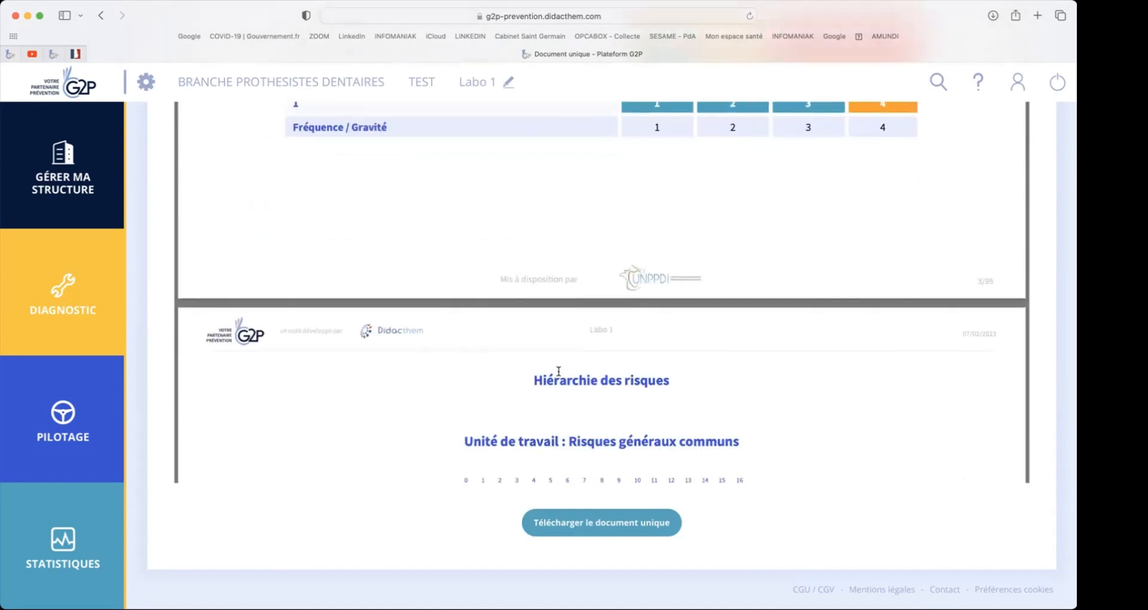
scroll(558, 371, down, 3)
scroll(559, 371, up, 10)
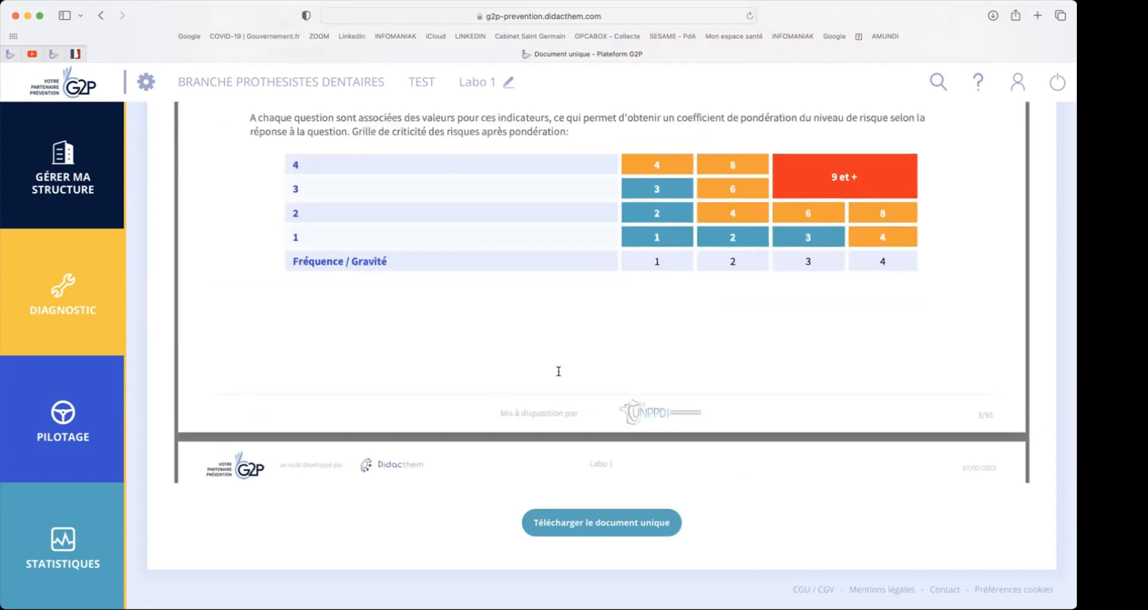
scroll(559, 372, down, 10)
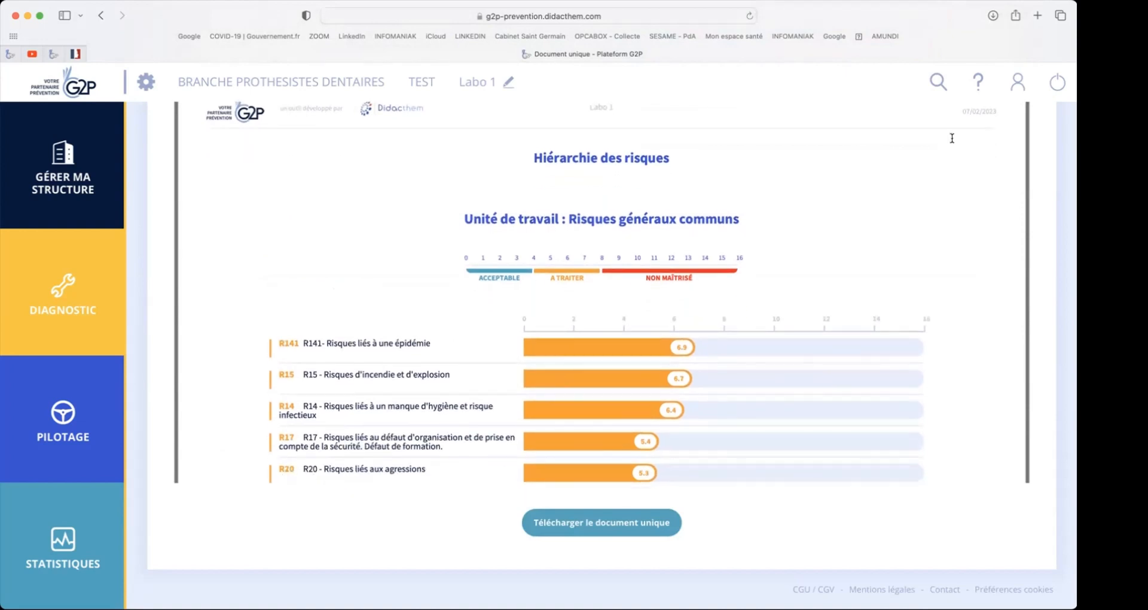
scroll(960, 292, down, 10)
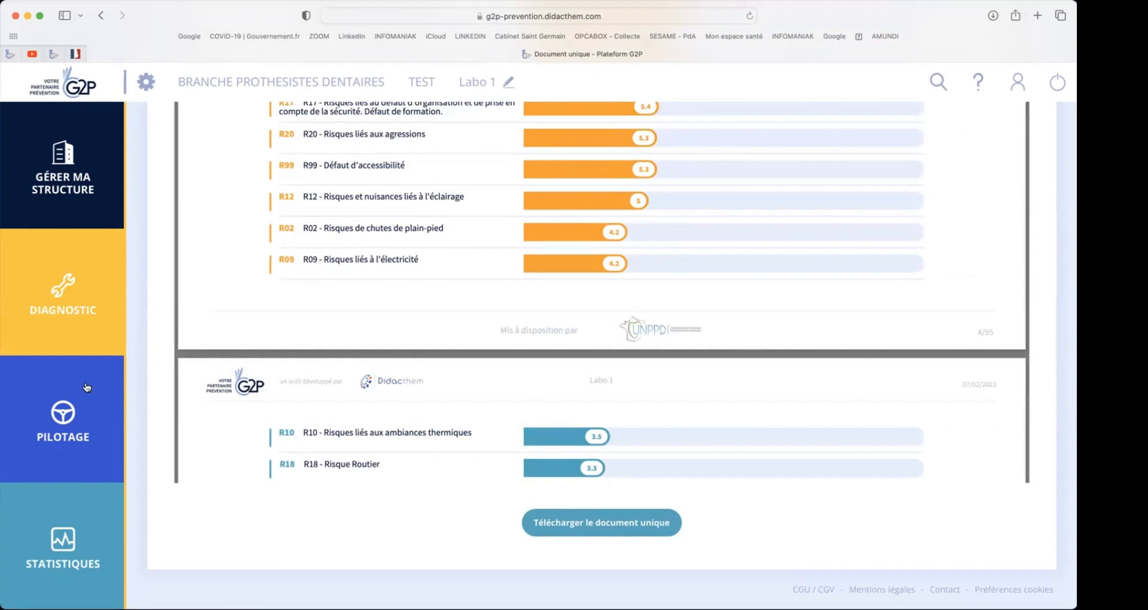
- Open the action plan and examine Labo 1's DUER measures to implement, with their due dates, budgets and statuses
click(62, 417)
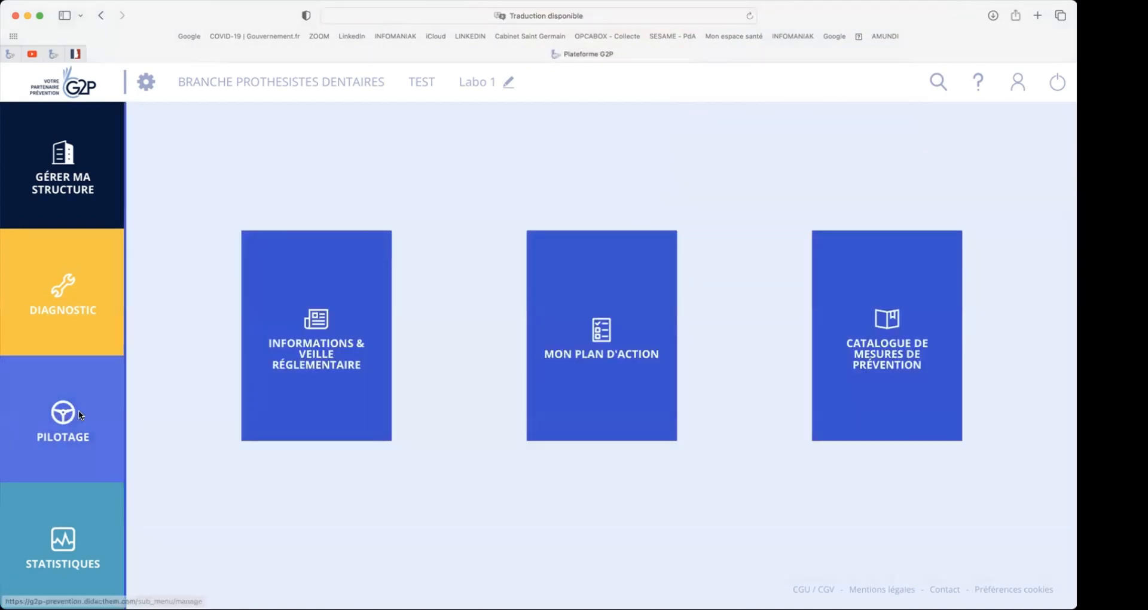
click(595, 333)
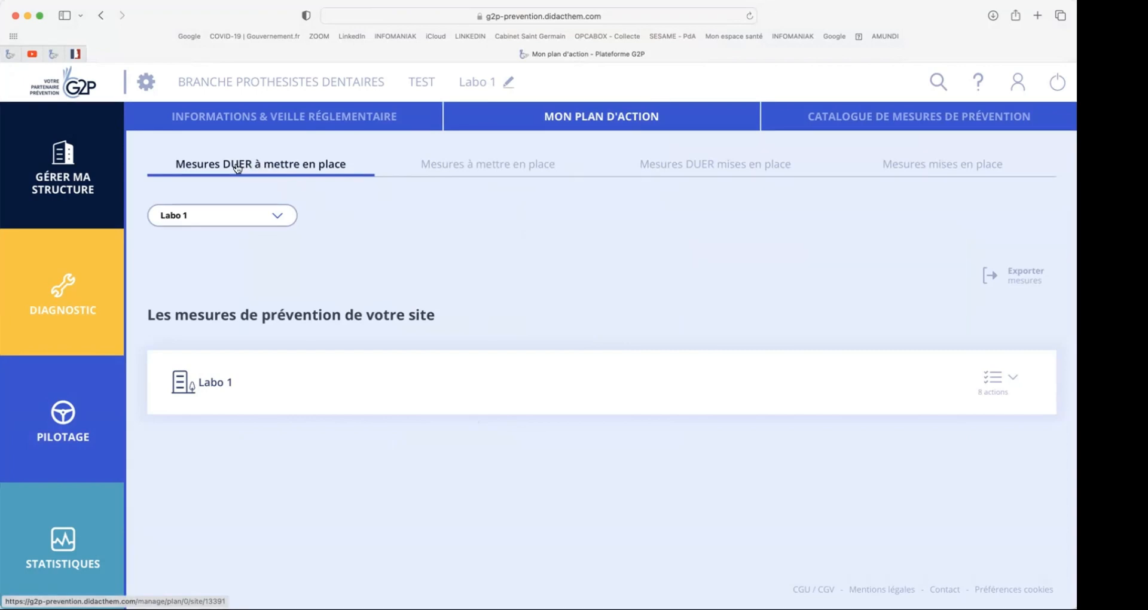
click(995, 385)
scroll(782, 316, down, 3)
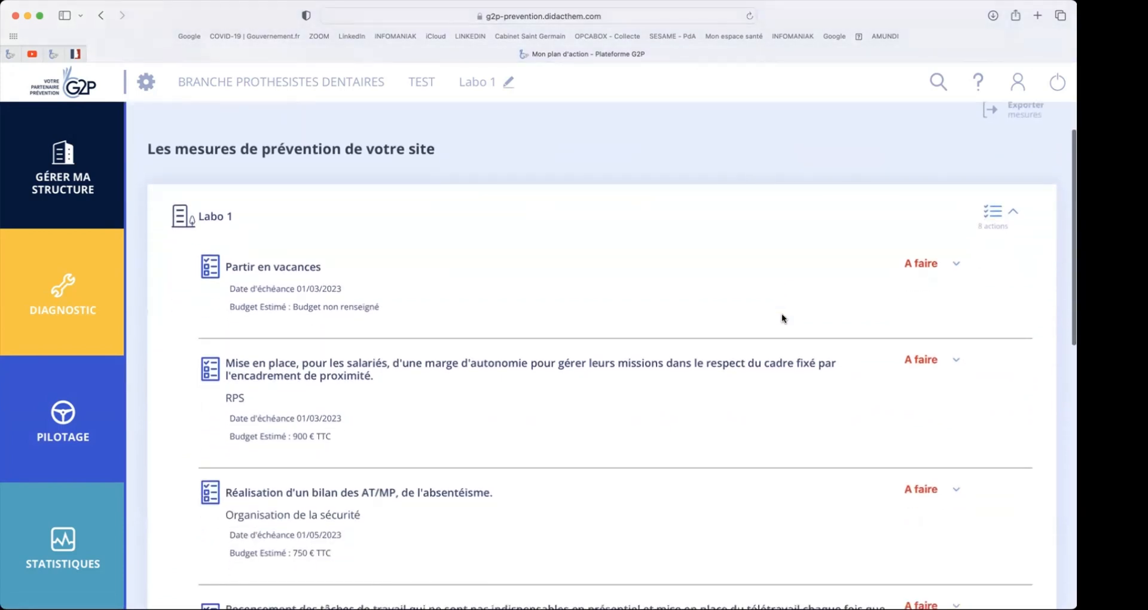
scroll(783, 318, down, 2)
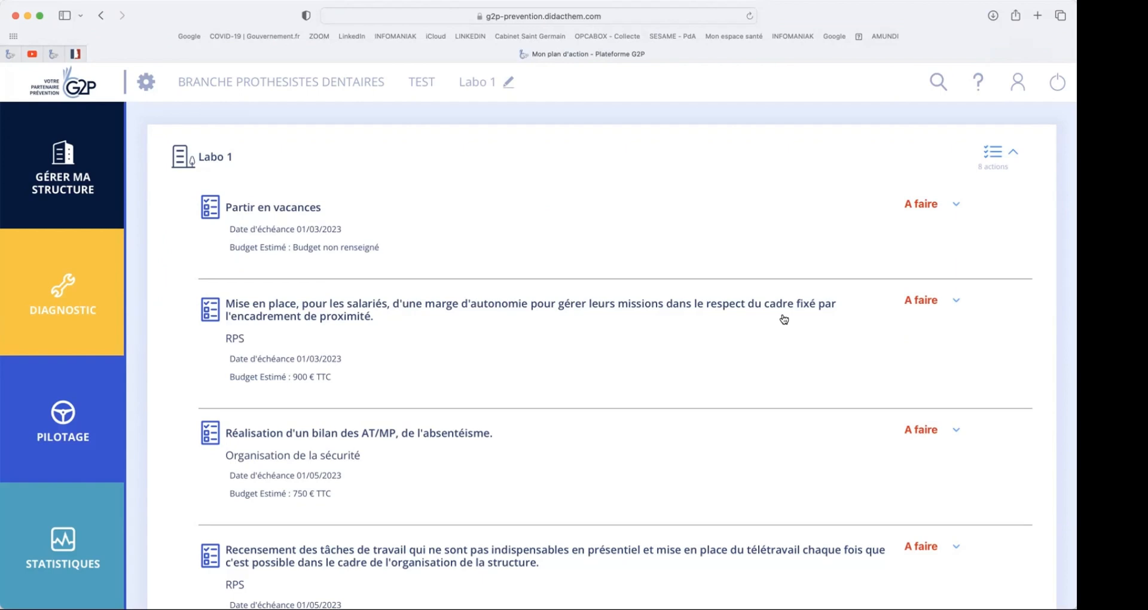
scroll(784, 319, down, 5)
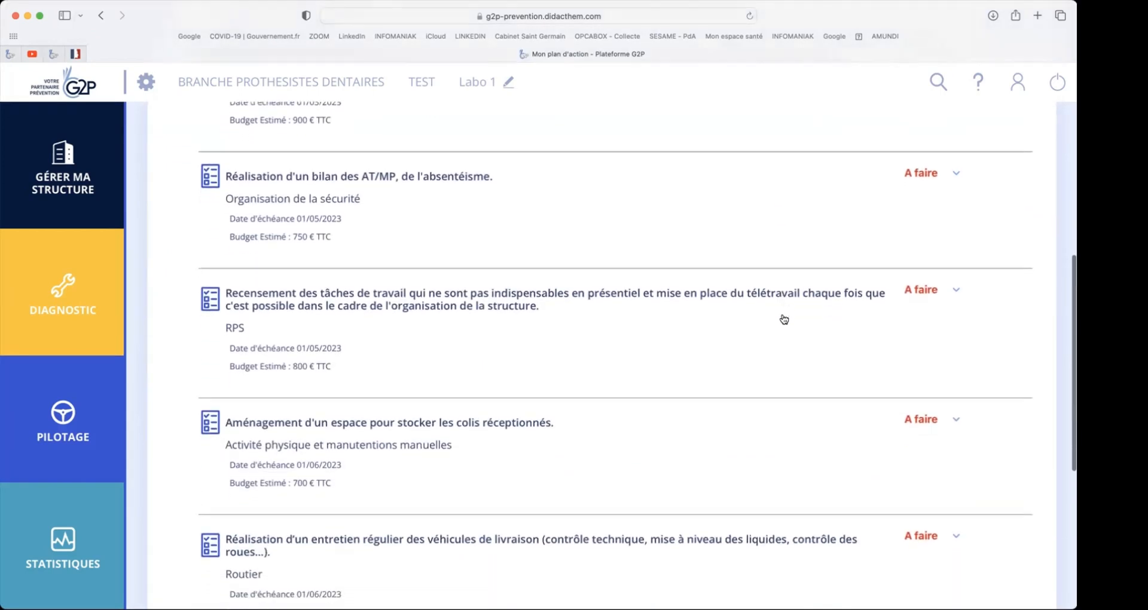
scroll(784, 319, down, 4)
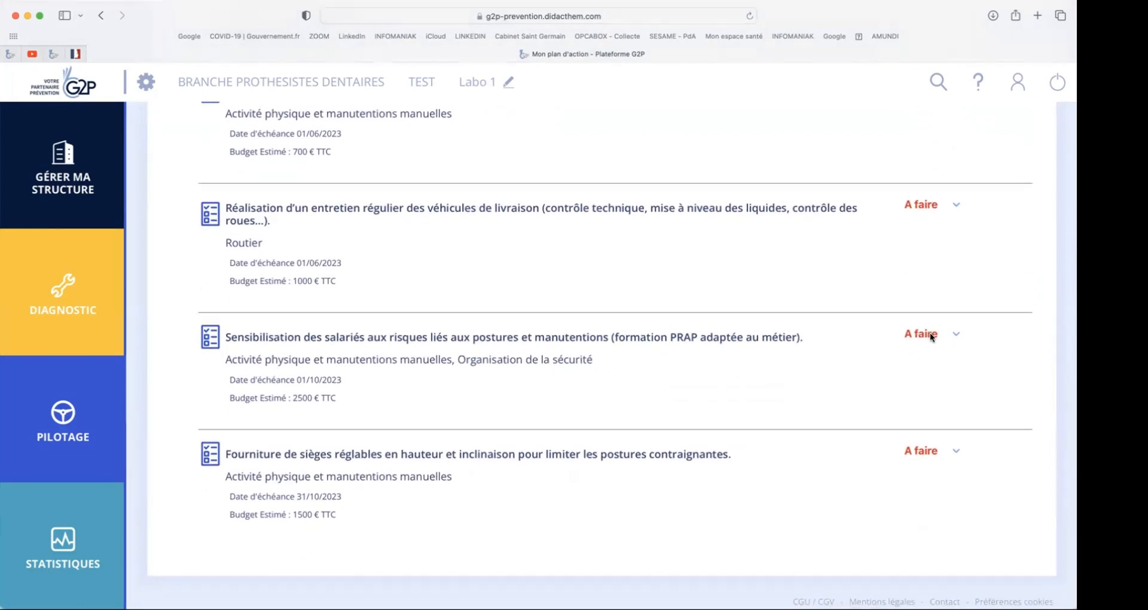
- Mark the PRAP training measure on postures and manual handling as "Fait" and record an actual cost of 800 € TTC
click(930, 335)
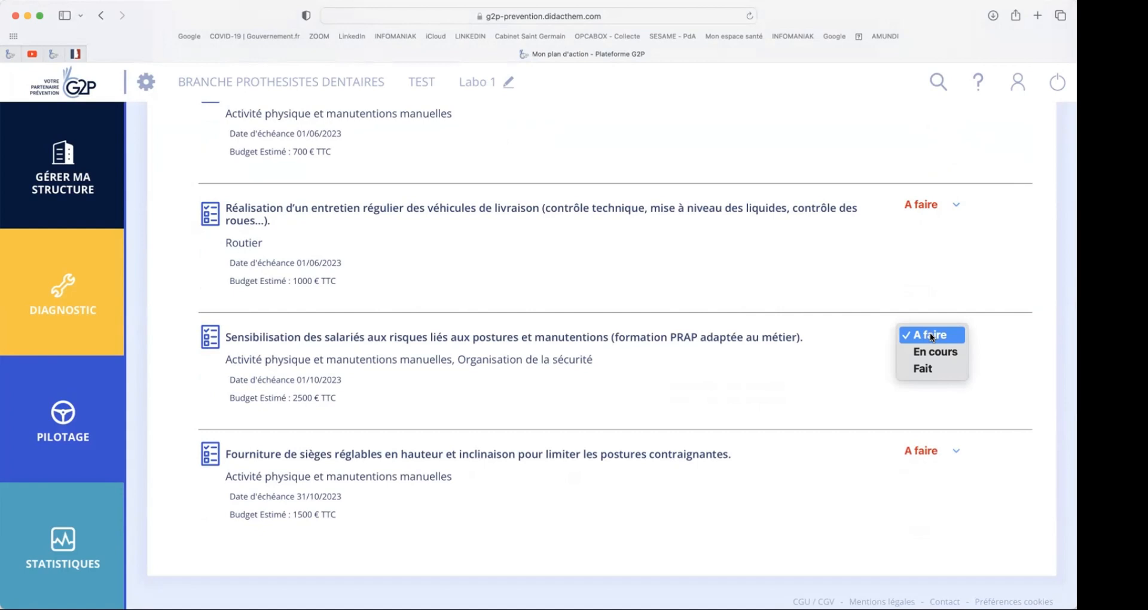
click(928, 370)
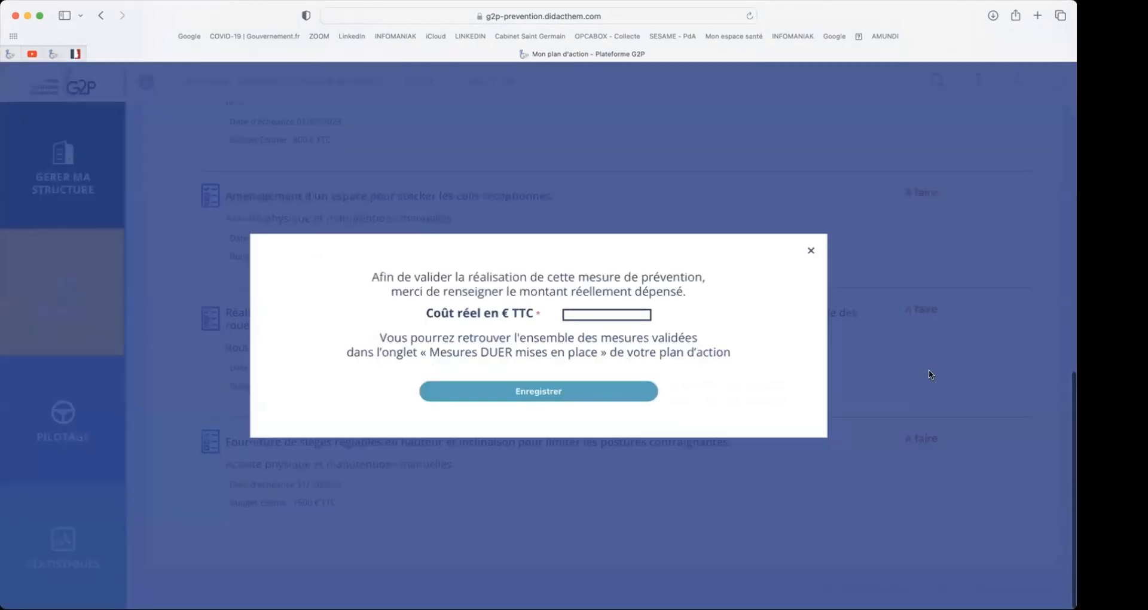
click(570, 316)
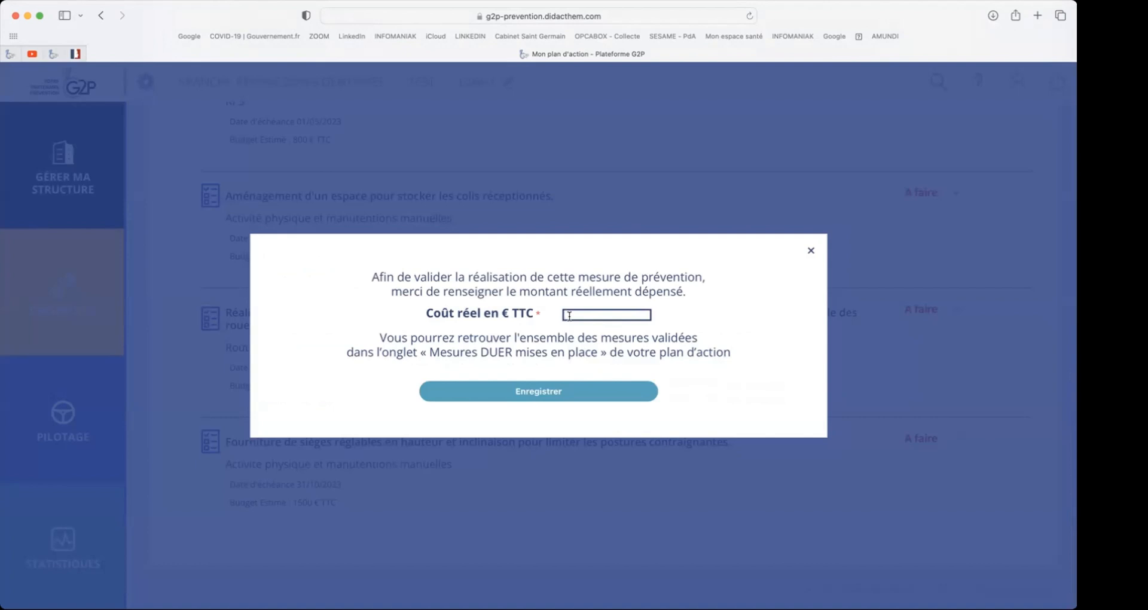
text(800)
click(554, 389)
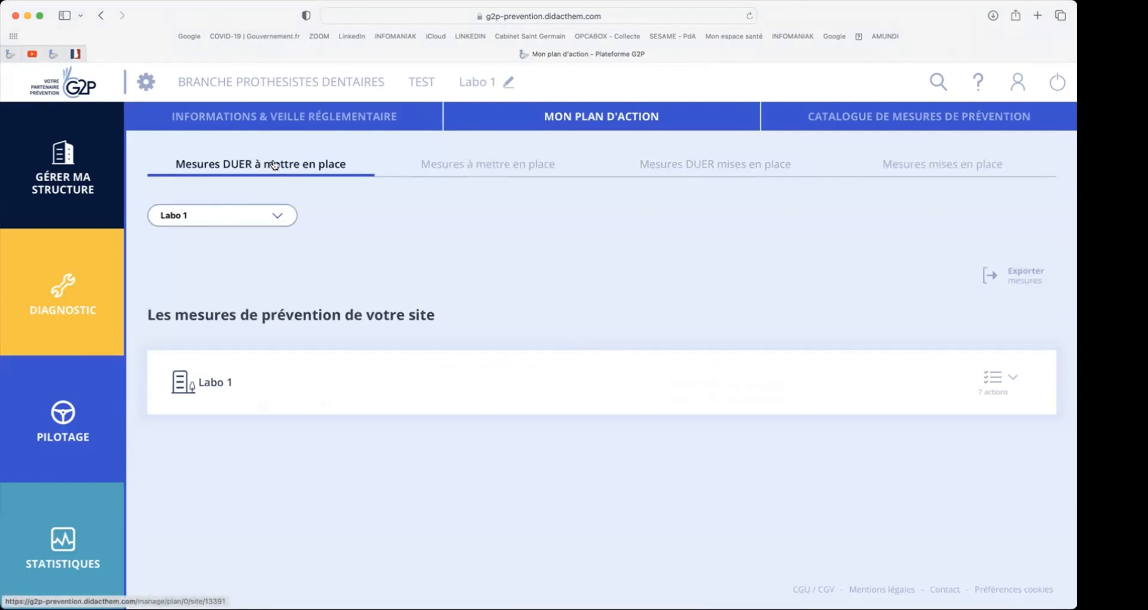
- Review Labo 1's DUER measures still to implement and its DUER measures already in place
click(984, 386)
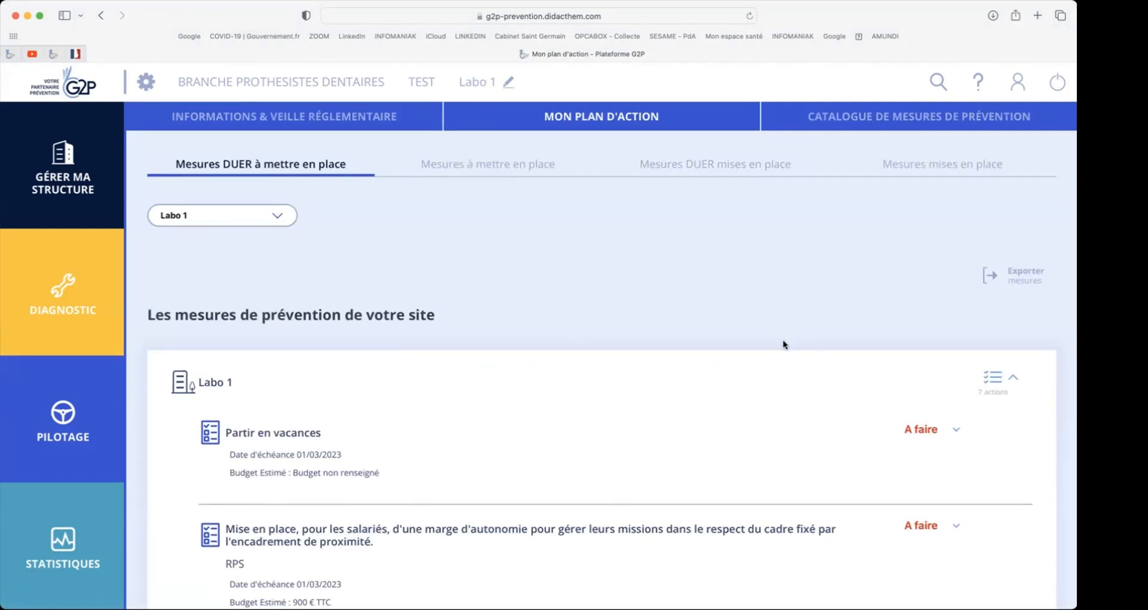
scroll(784, 345, down, 10)
scroll(784, 344, up, 5)
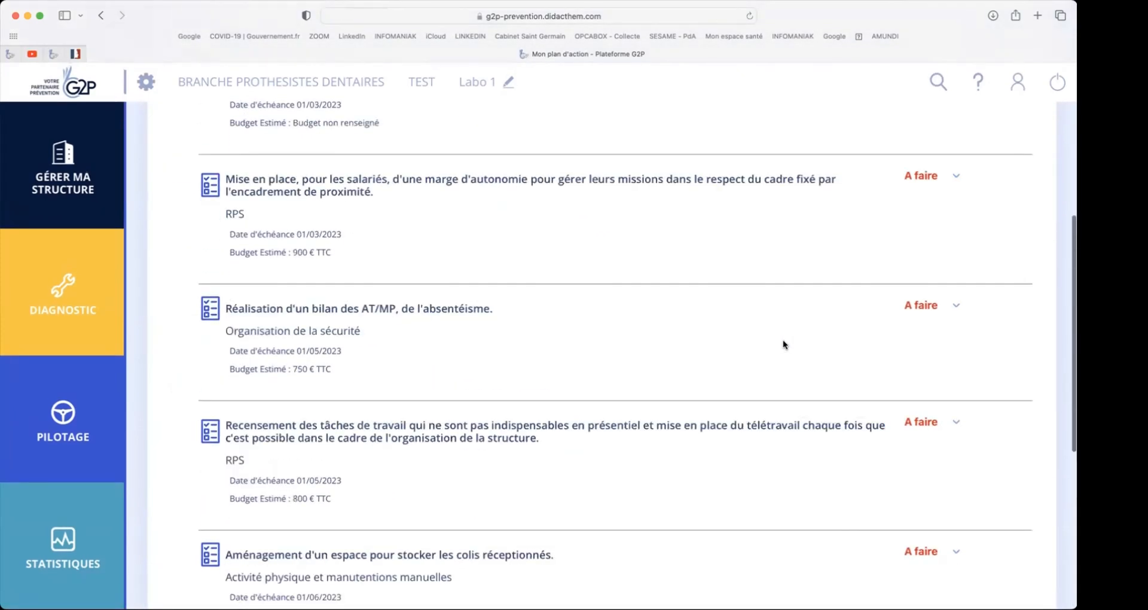
scroll(784, 344, up, 5)
click(712, 166)
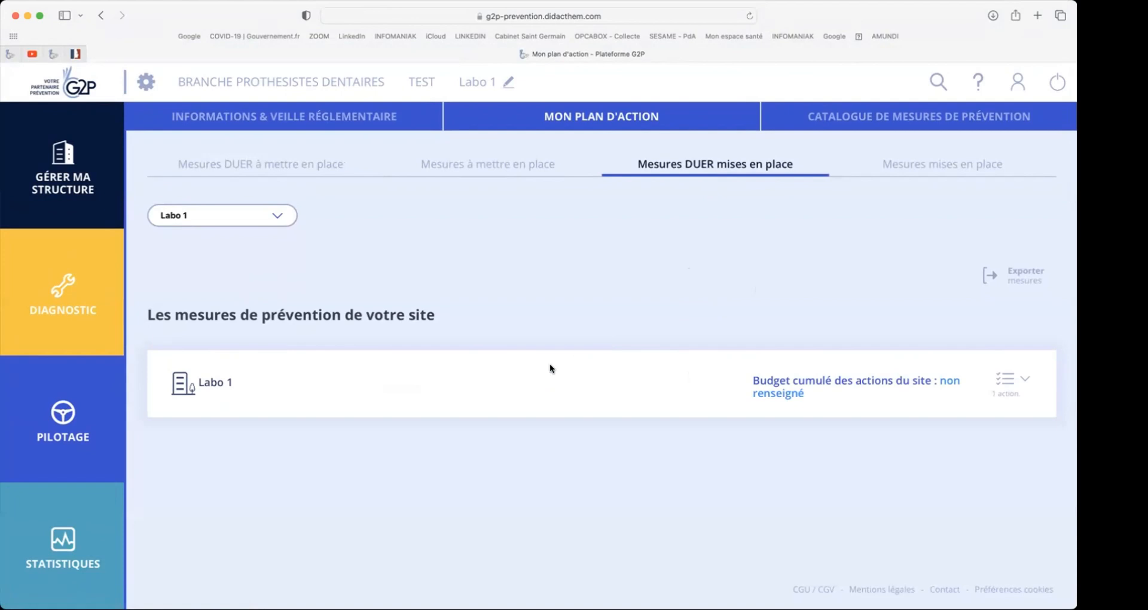
click(970, 390)
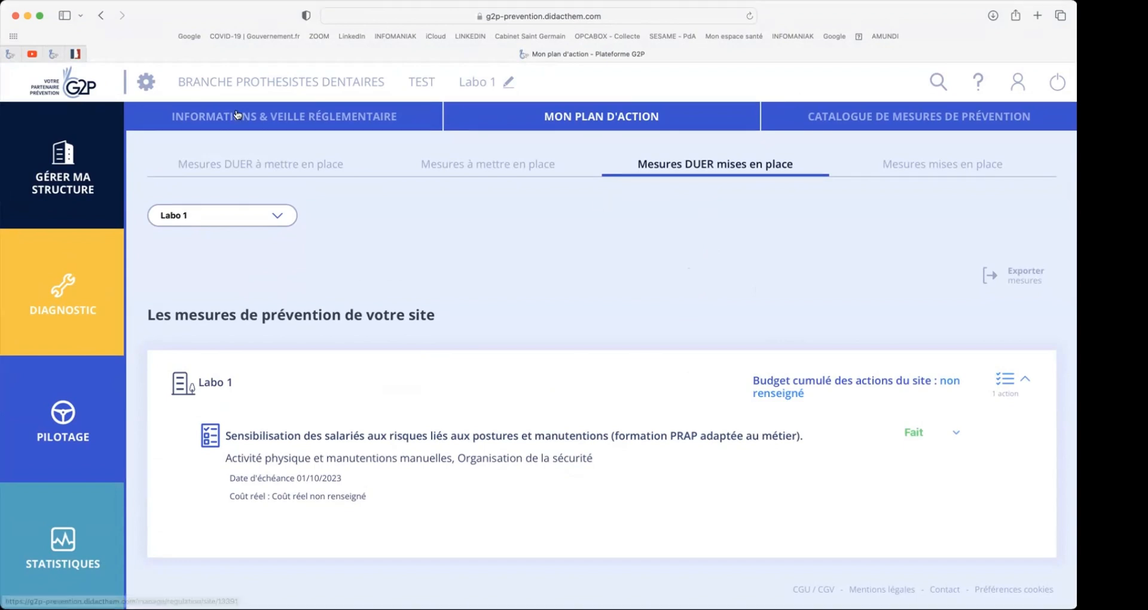
- Return to the DUER measures to implement and read through Labo 1's remaining actions
click(243, 160)
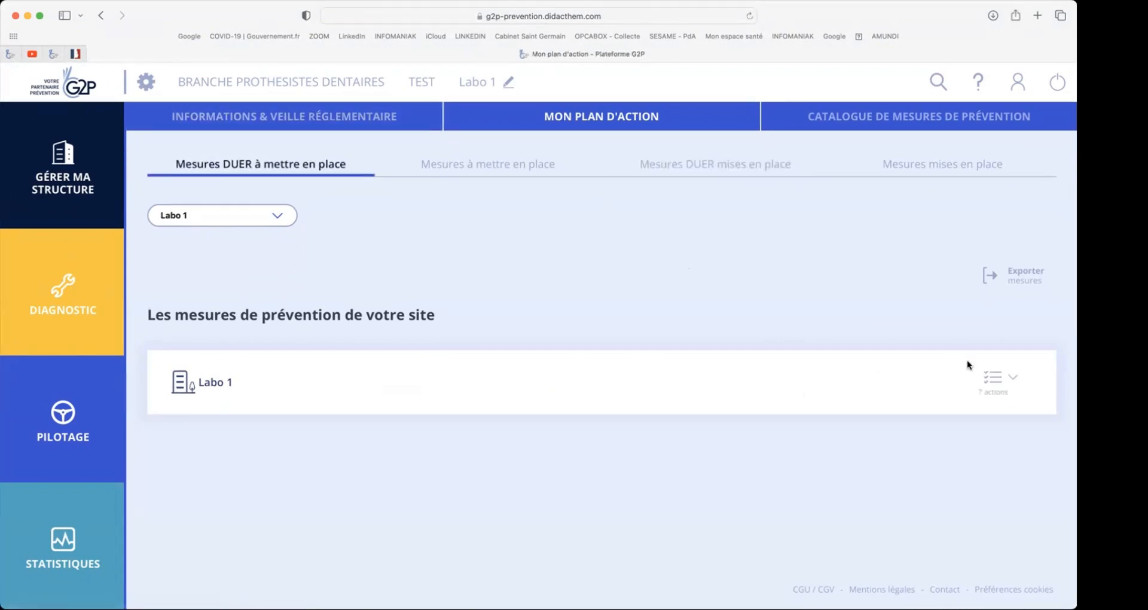
click(994, 380)
scroll(997, 385, down, 5)
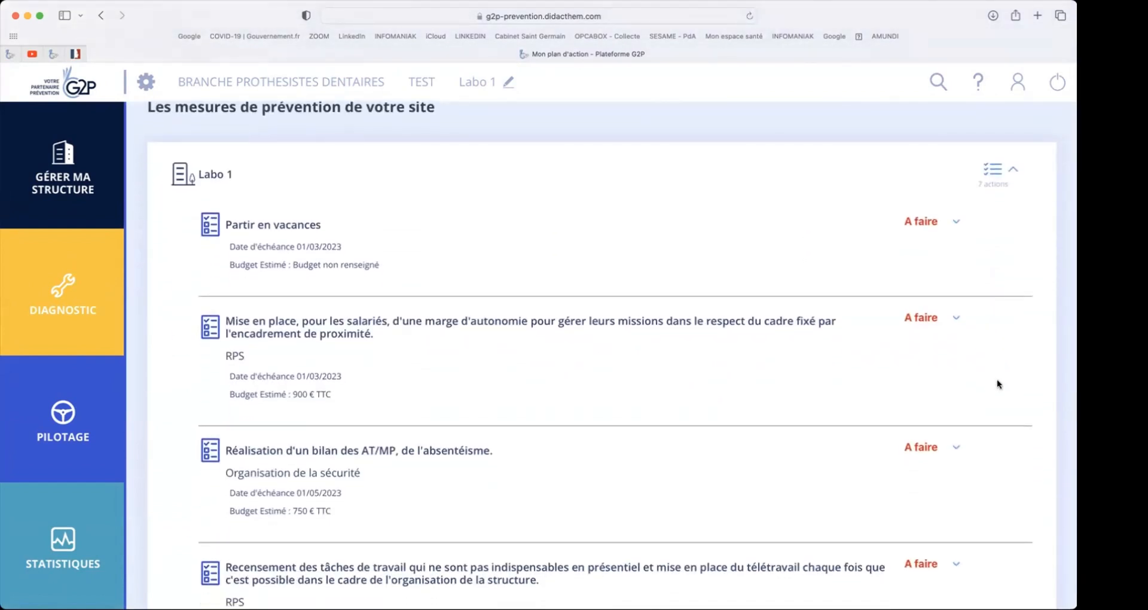
scroll(997, 379, up, 5)
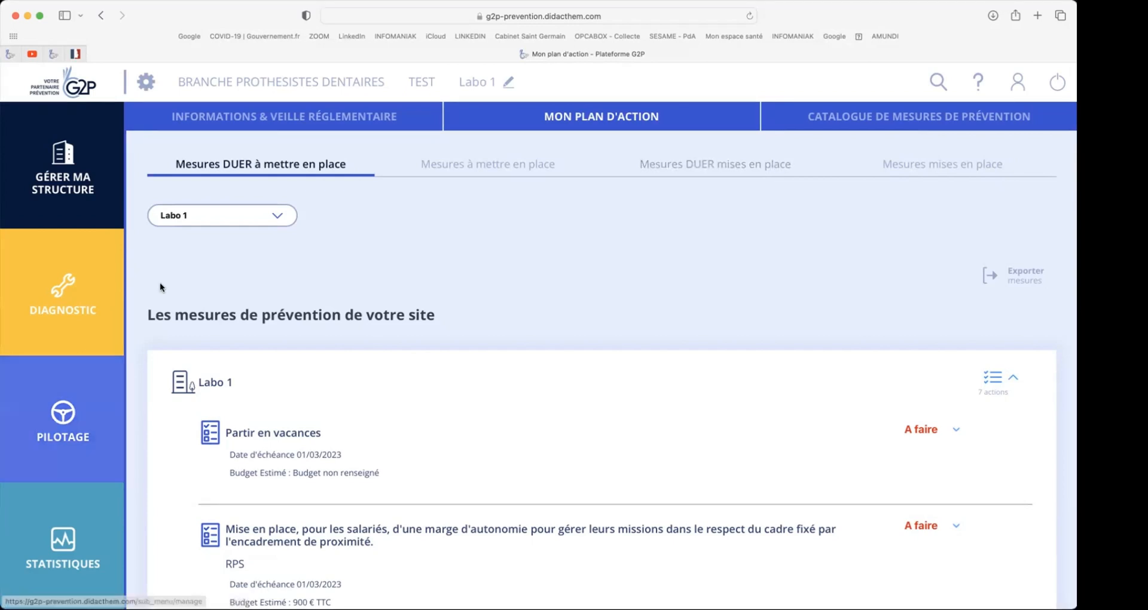
- Open the catalogue of prevention measures and examine the available measures for Labo 1, including their types and risk domains
click(60, 422)
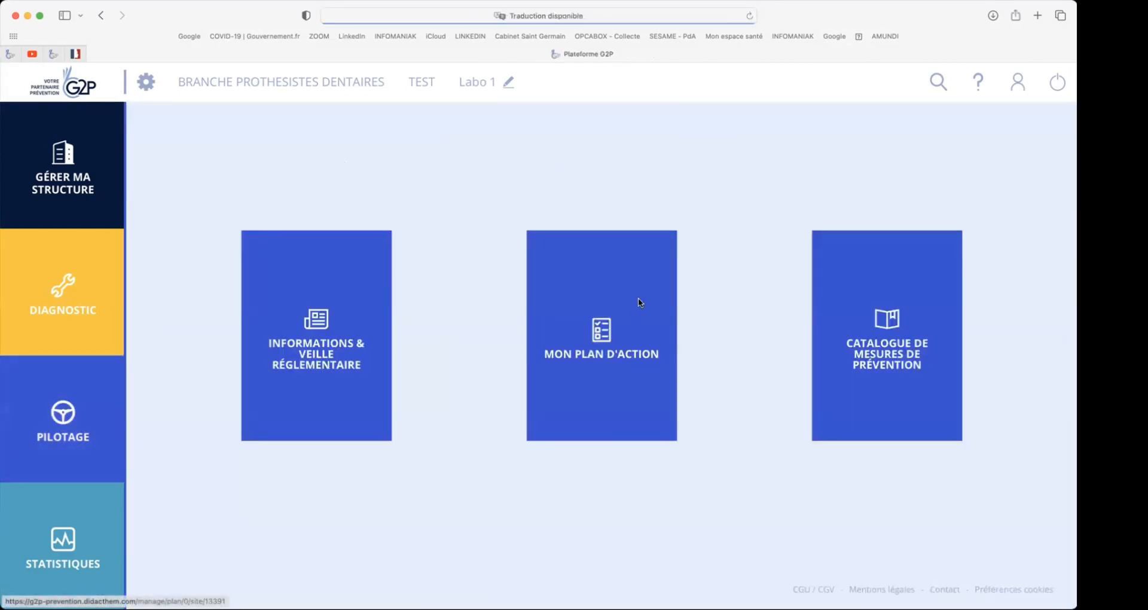
click(883, 315)
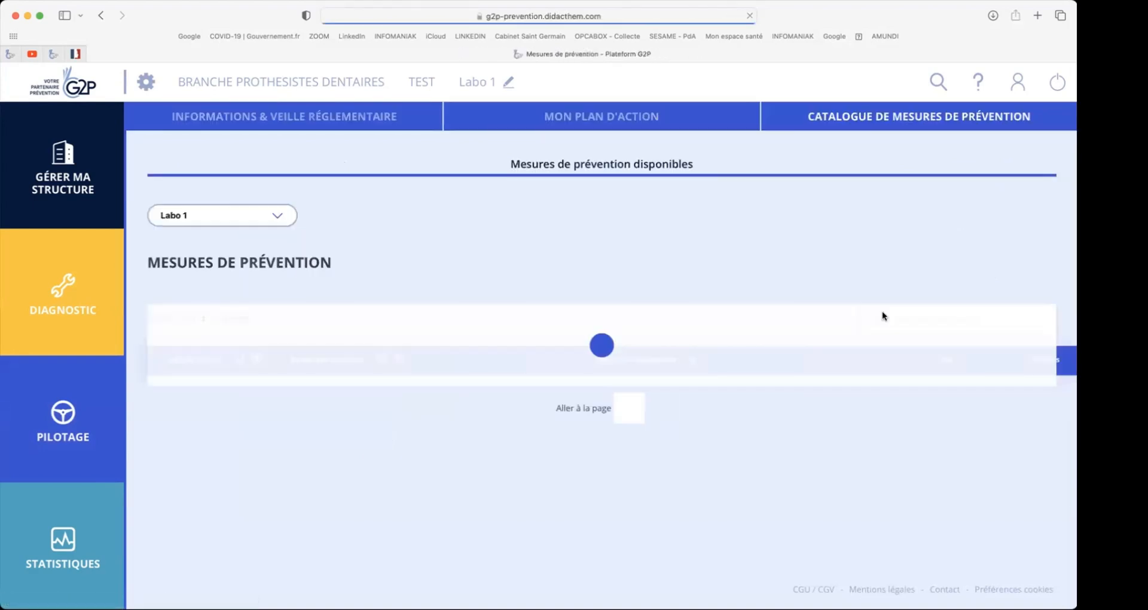
scroll(616, 243, down, 2)
scroll(615, 242, down, 5)
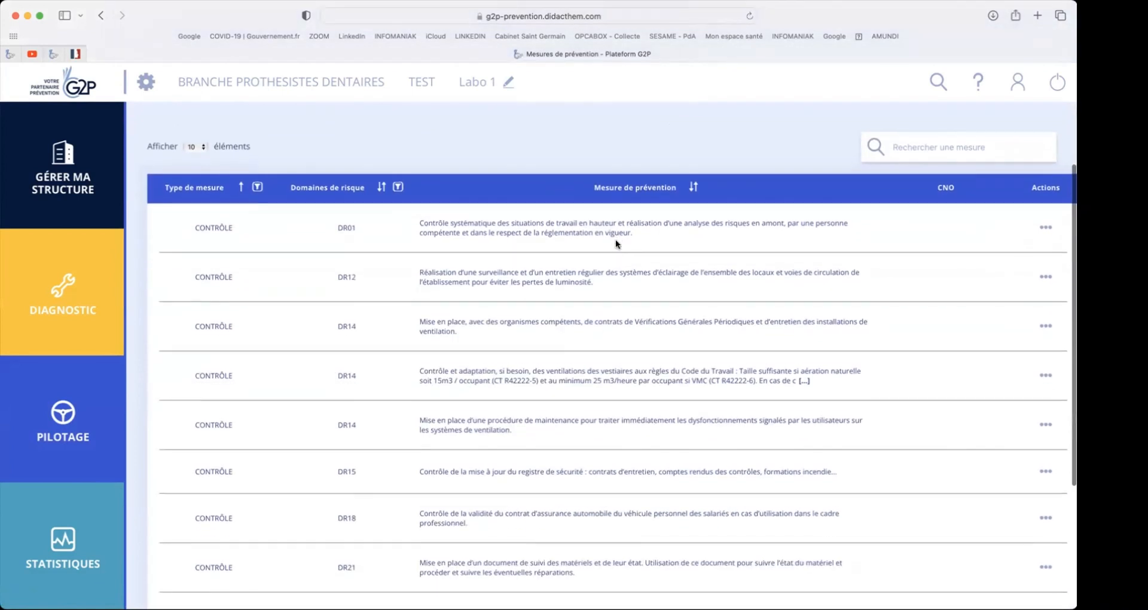
scroll(616, 243, down, 2)
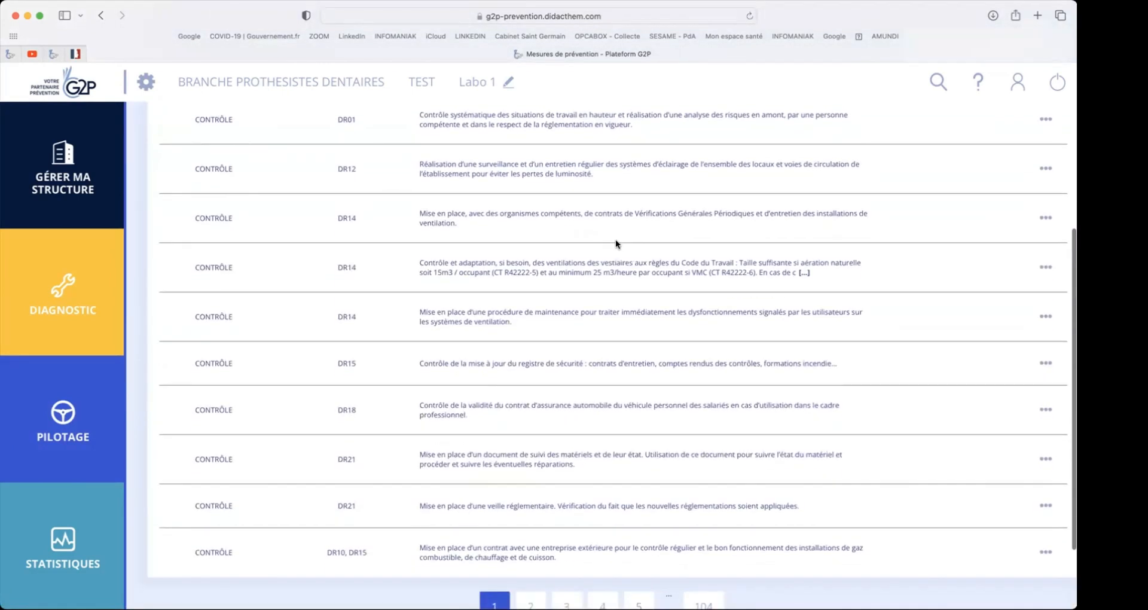
scroll(616, 240, down, 2)
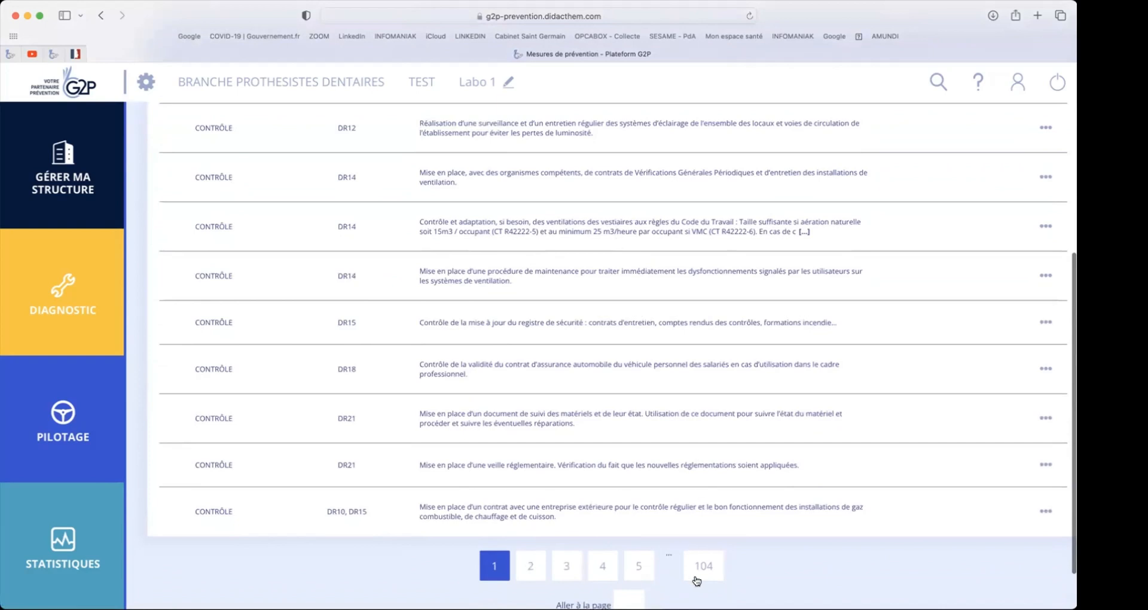
scroll(696, 579, up, 2)
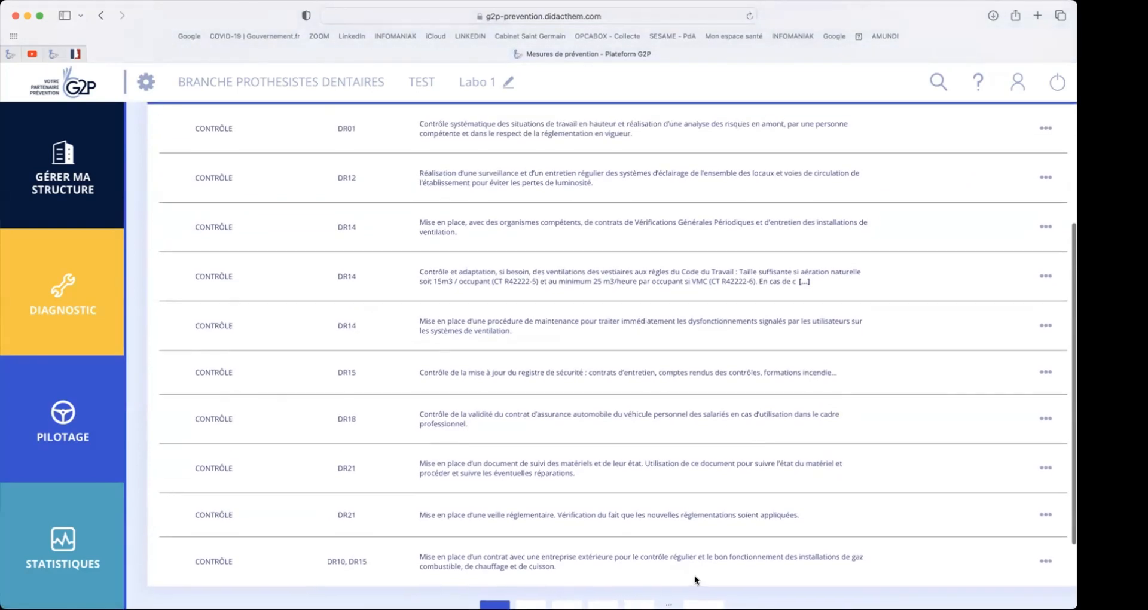
scroll(694, 579, up, 1)
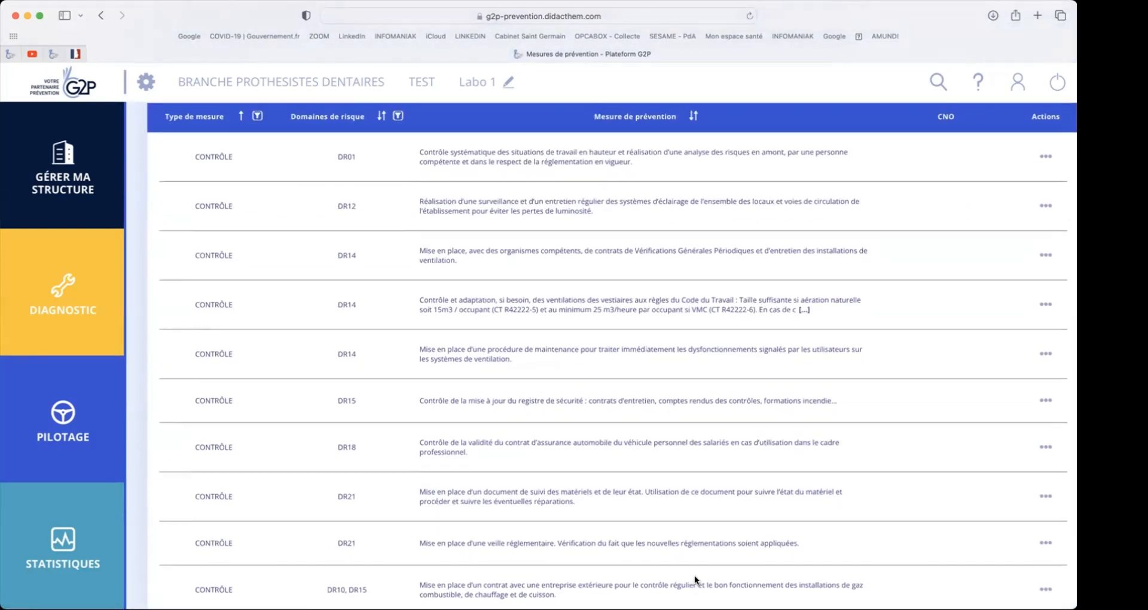
- Filter the prevention measures catalogue by the risk domain Bruit and the measure type EQUIPEMENT
click(398, 116)
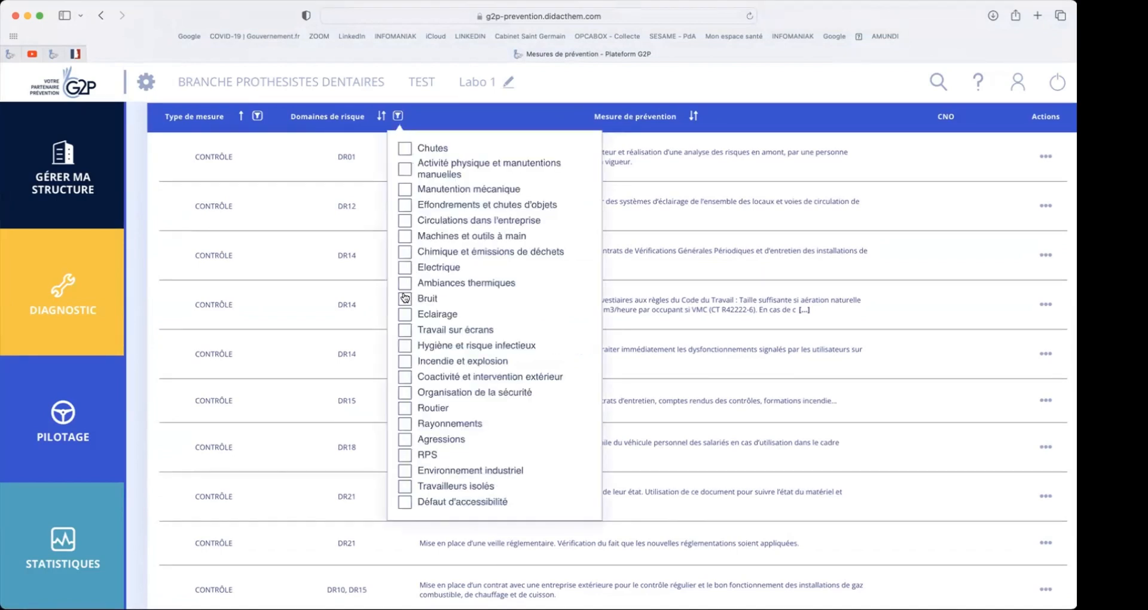
click(405, 297)
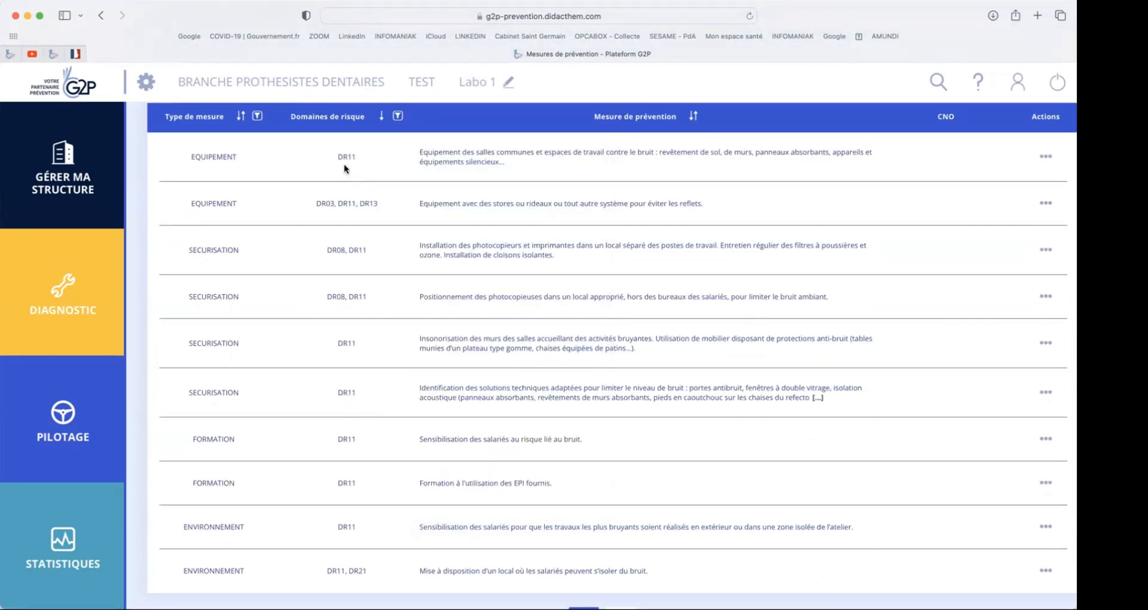
click(257, 116)
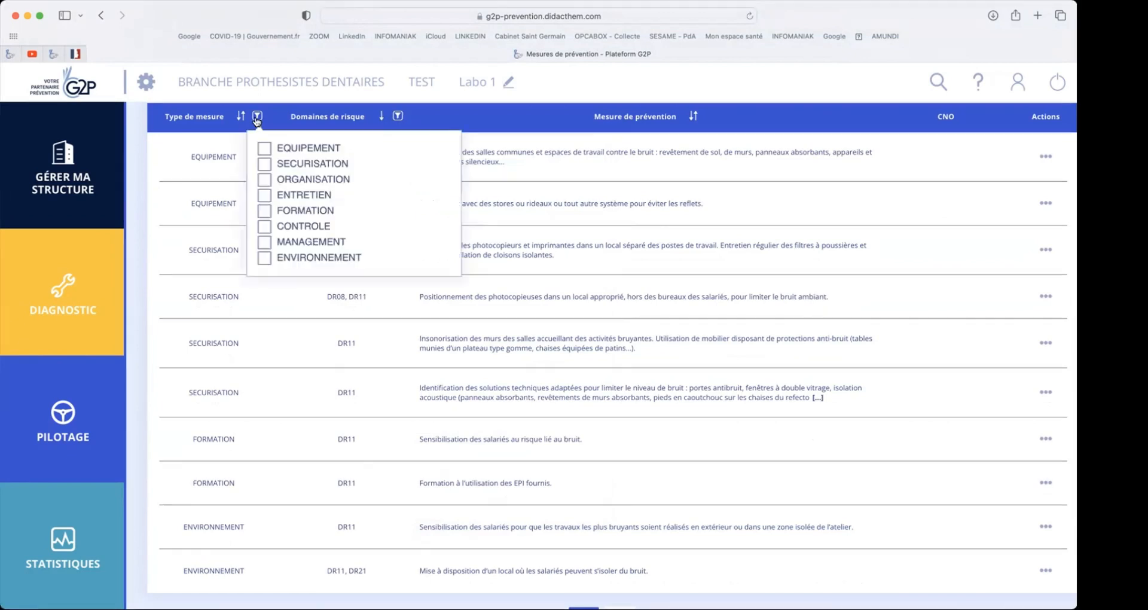
click(263, 148)
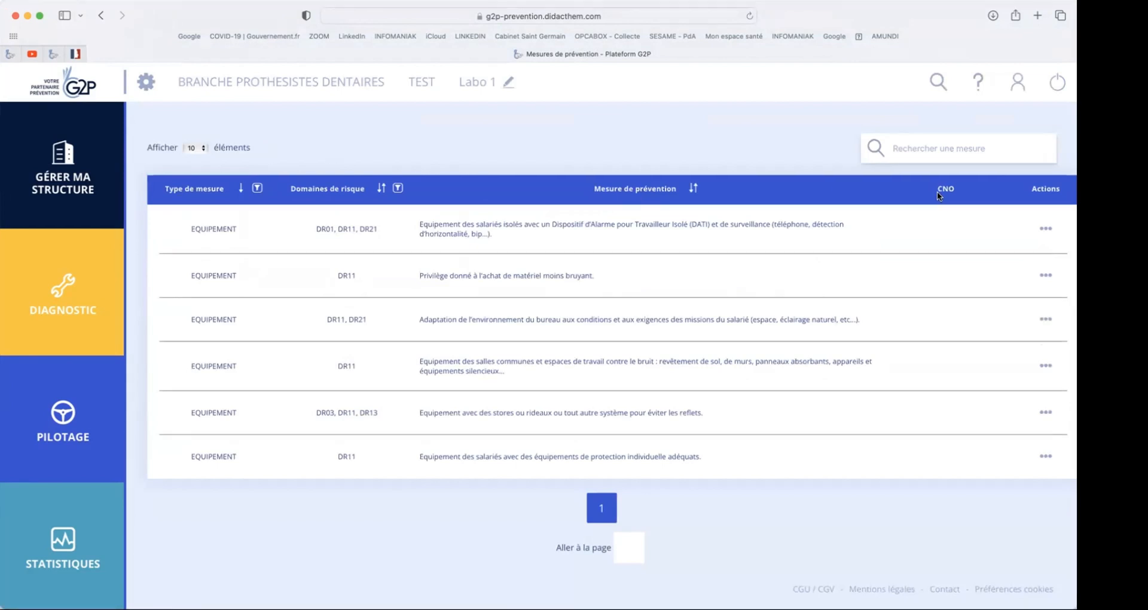
- Add the measure on equipping isolated employees with a Dispositif d'Alarme pour Travailleur Isolé (DATI) to the action plan
click(1043, 228)
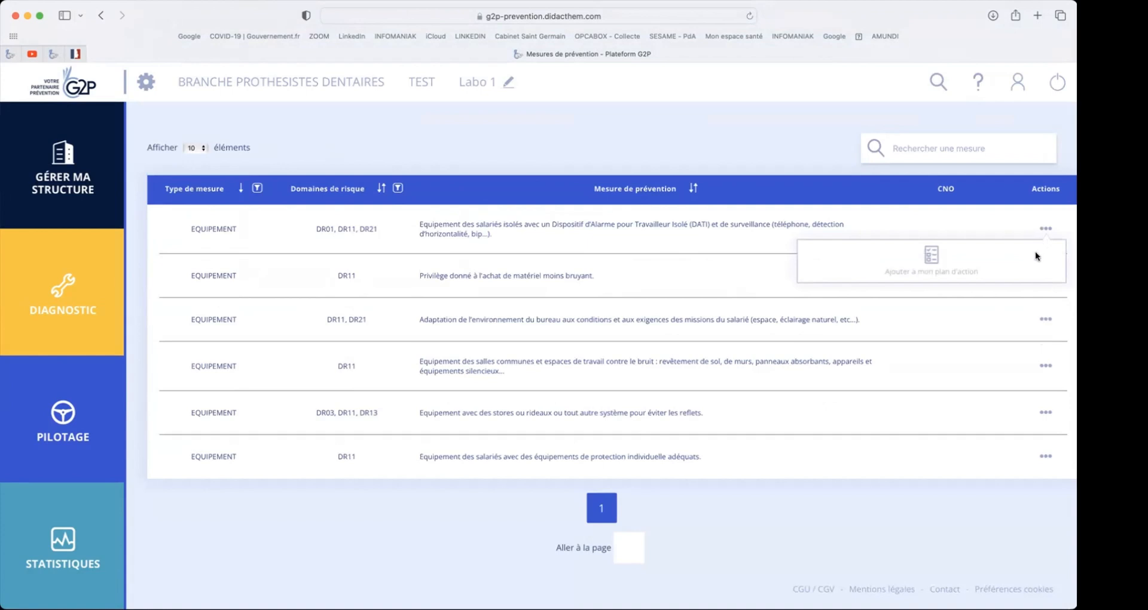
click(924, 258)
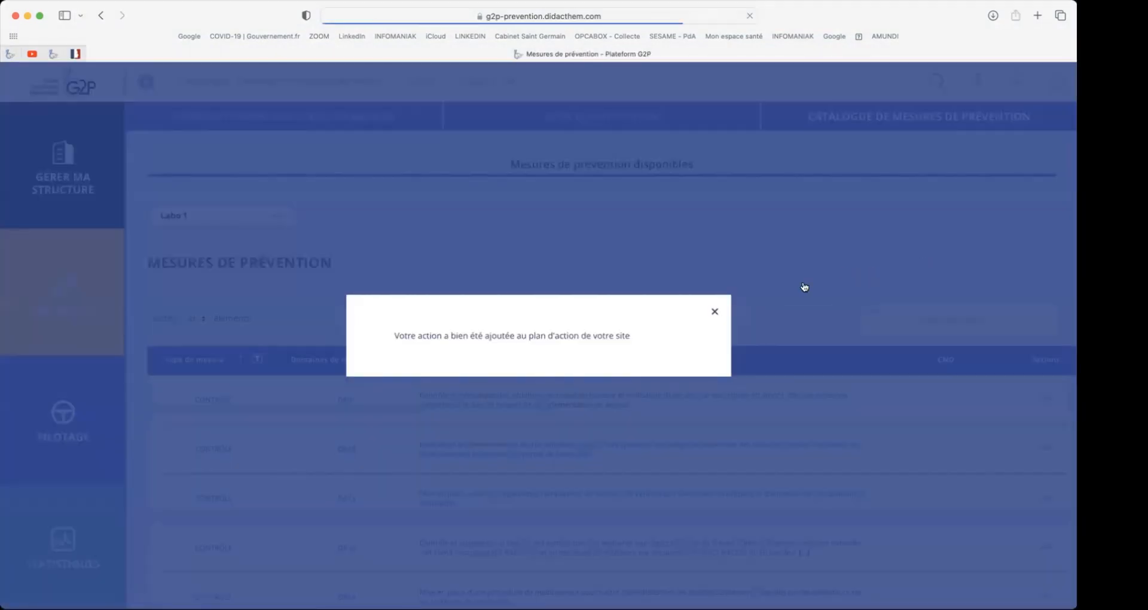
click(714, 311)
- Open the action plan's non-DUER measures to implement and display Labo 1's actions
click(60, 415)
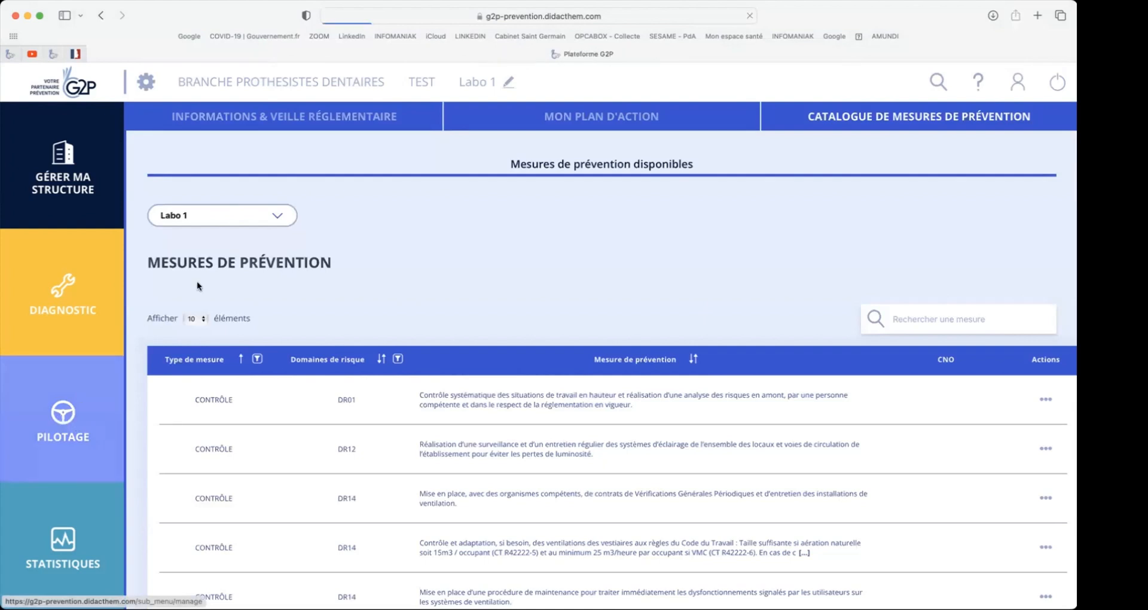
click(592, 337)
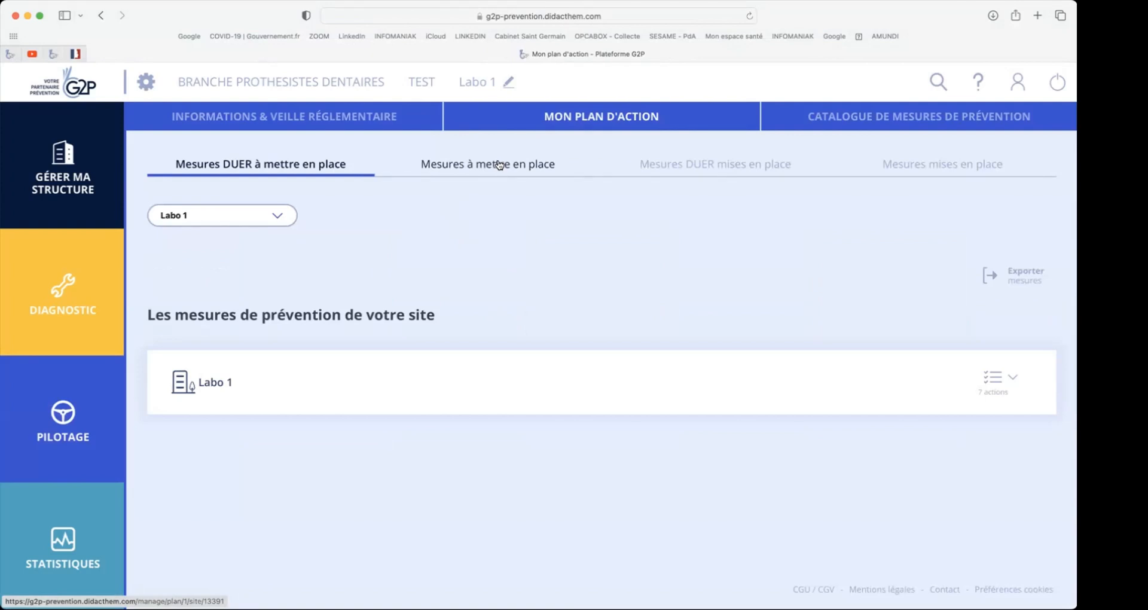
click(500, 165)
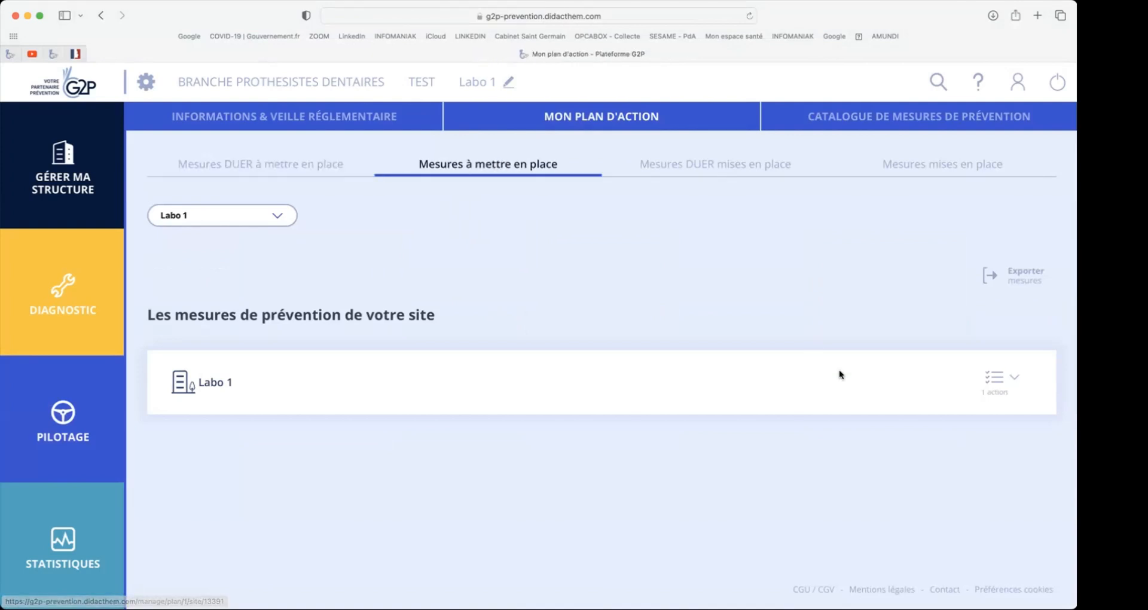
click(1006, 379)
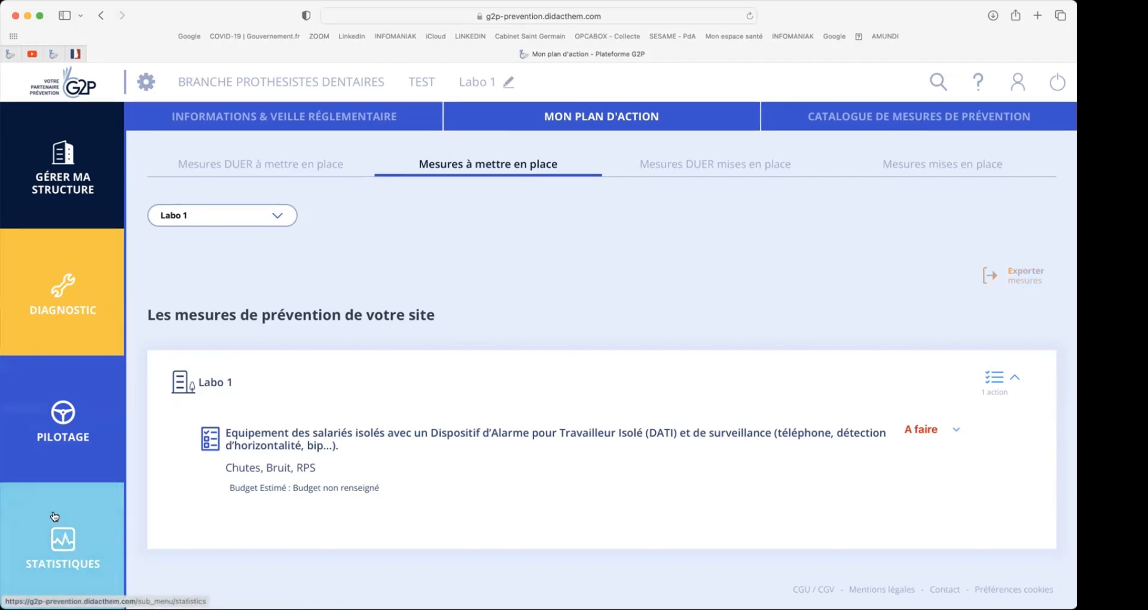
- Open the synthesis of risks and prevention measures in the statistics and examine Labo 1's risk ranking across all work units
click(68, 544)
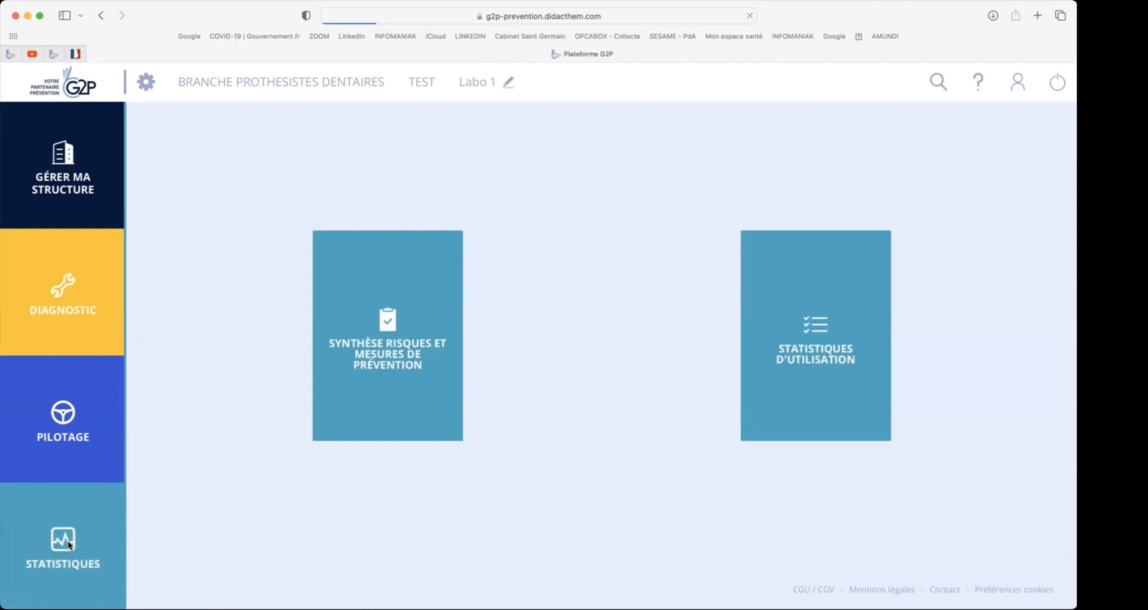
click(386, 325)
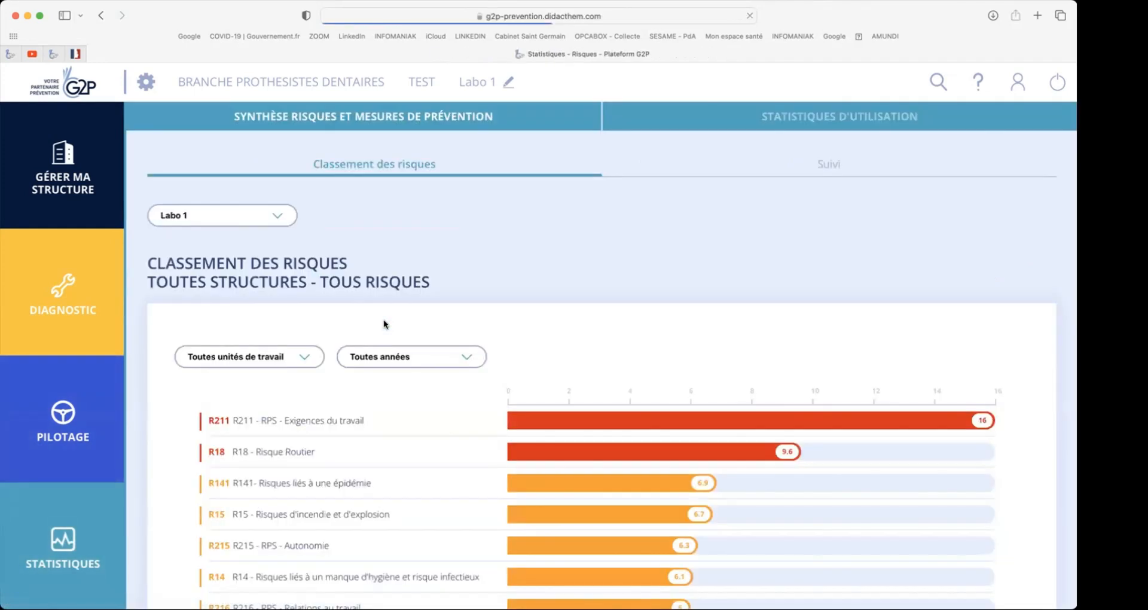
scroll(384, 324, down, 5)
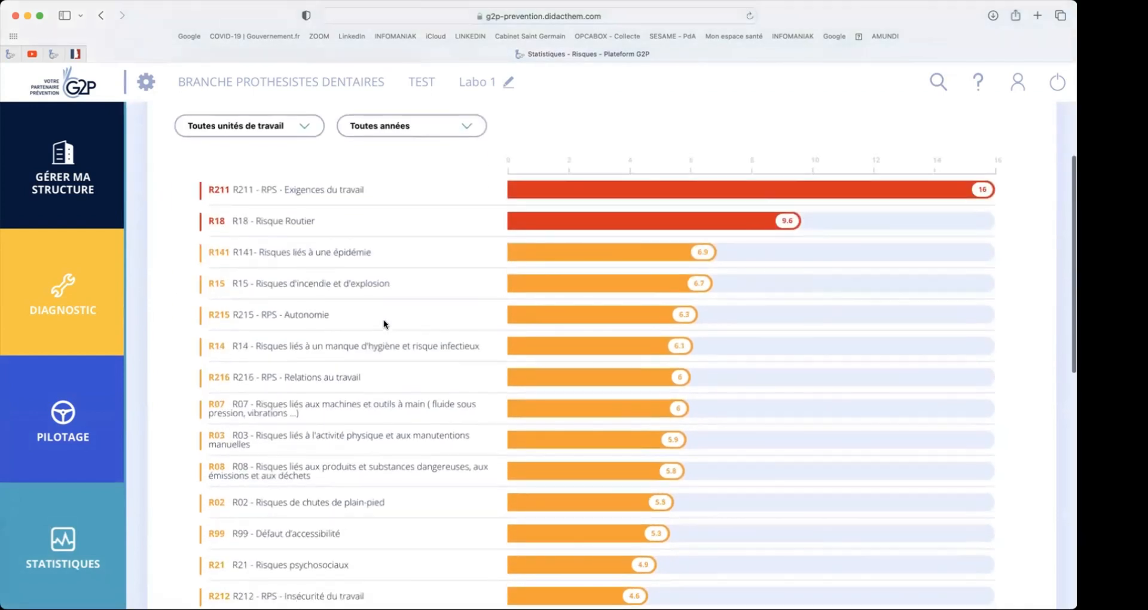
scroll(384, 325, down, 1)
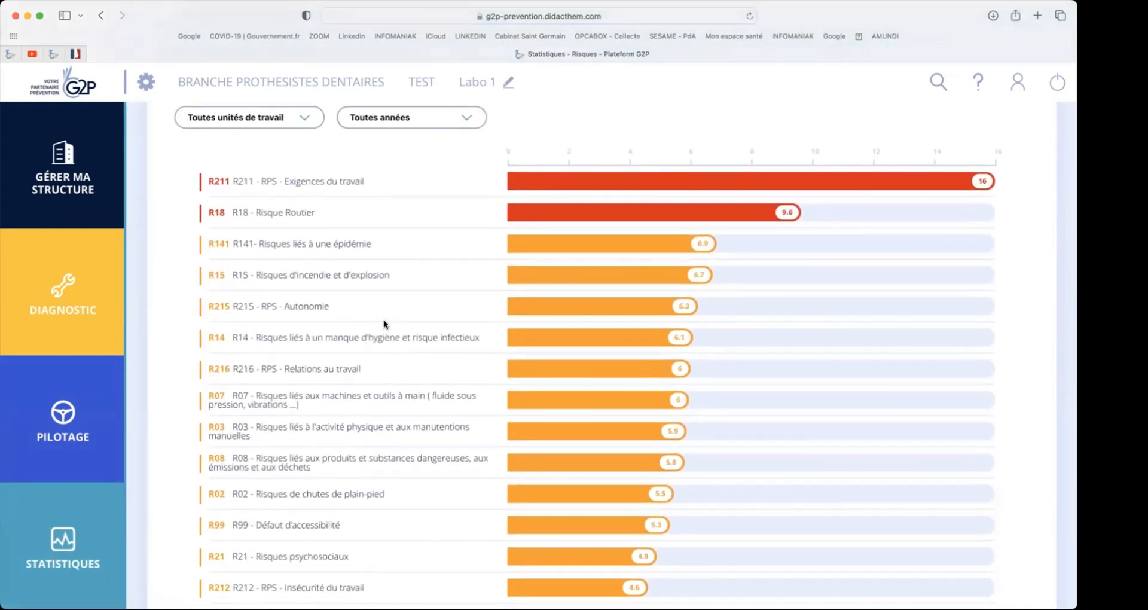
scroll(383, 323, down, 1)
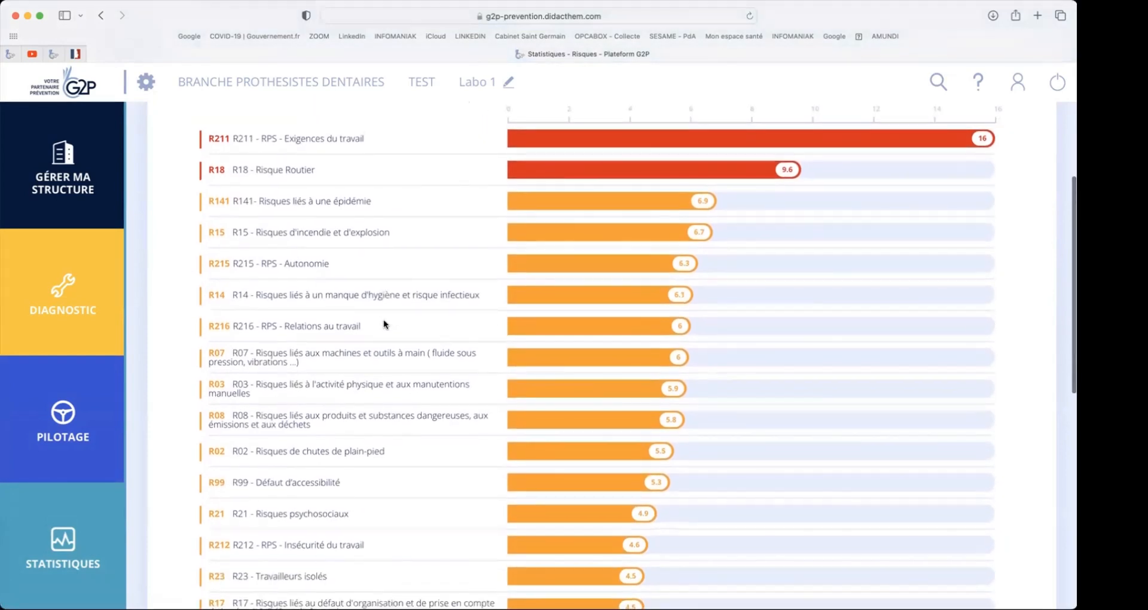
scroll(384, 324, up, 1)
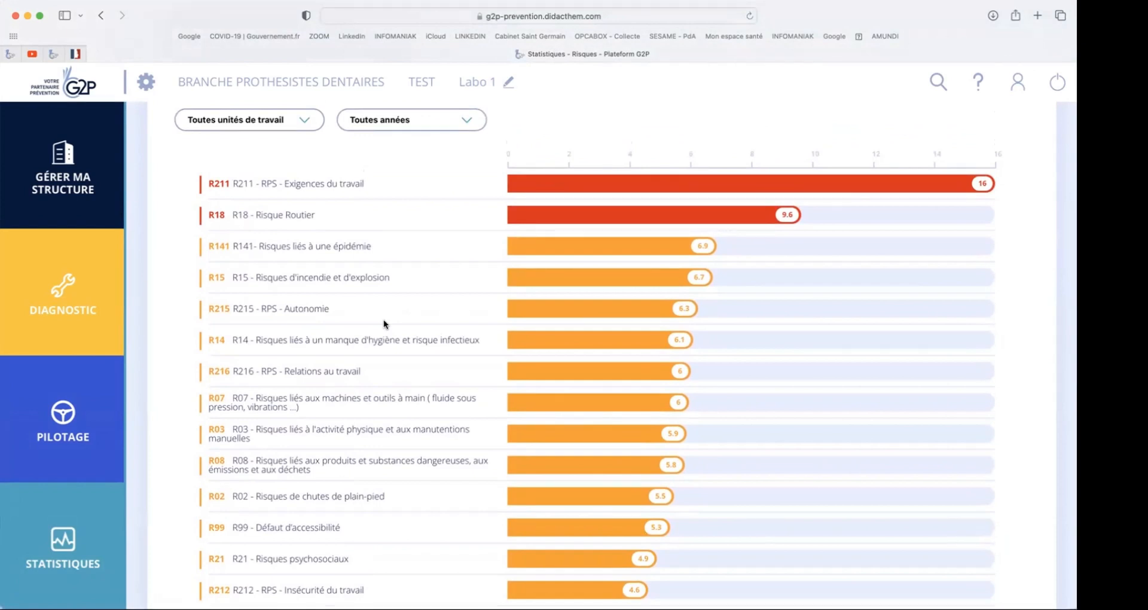
- Filter Labo 1's risk ranking by the work unit Activité de prothésiste dentaire, examine it and view the selectable years
click(306, 121)
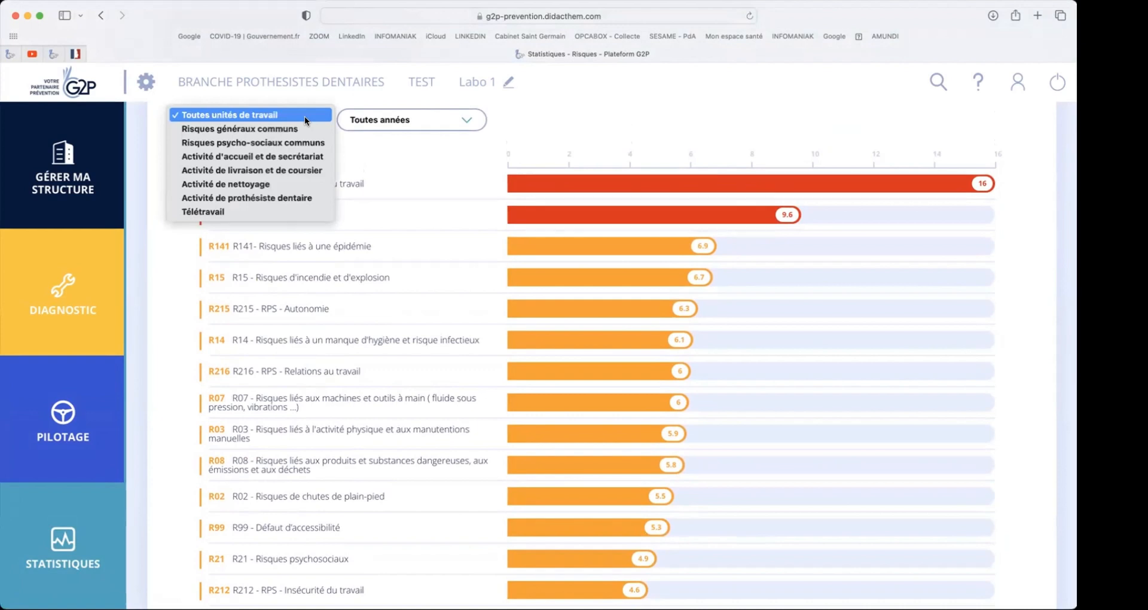
click(284, 201)
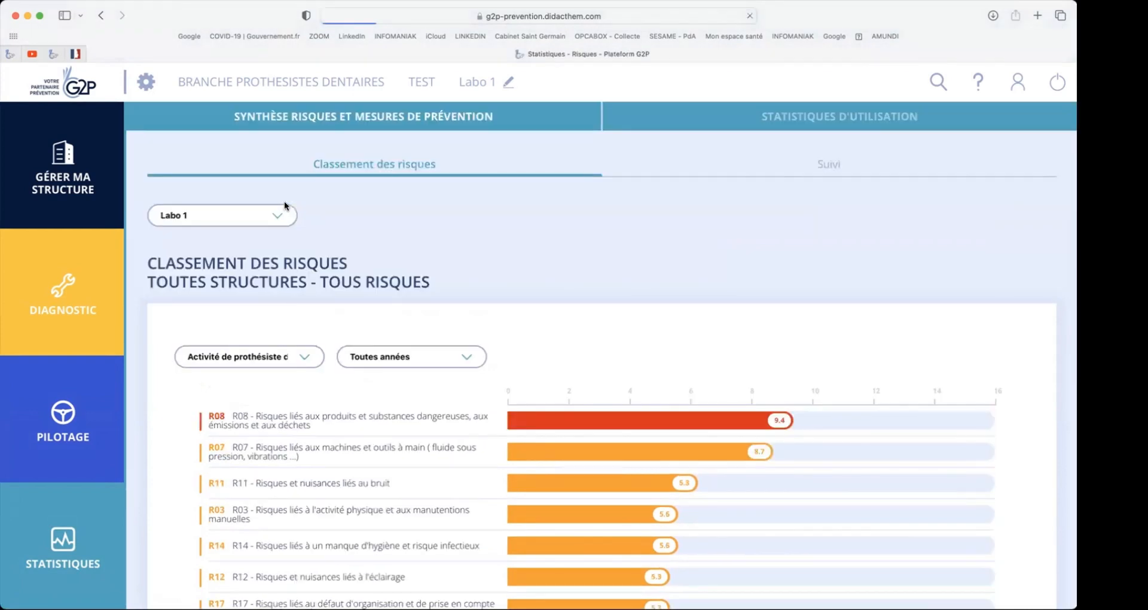
scroll(285, 201, down, 5)
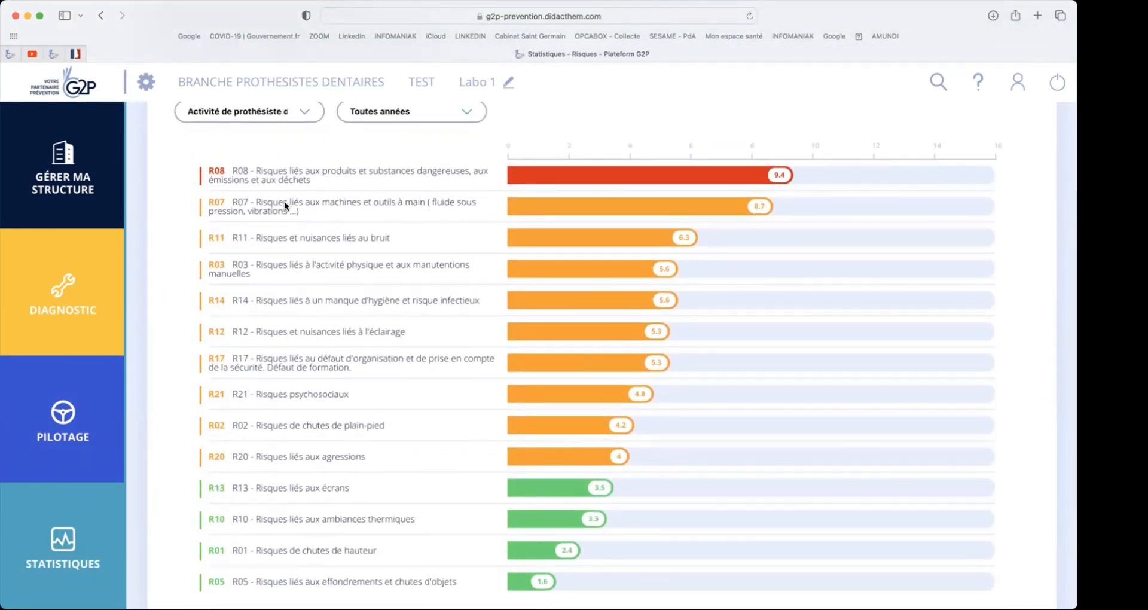
scroll(284, 201, up, 1)
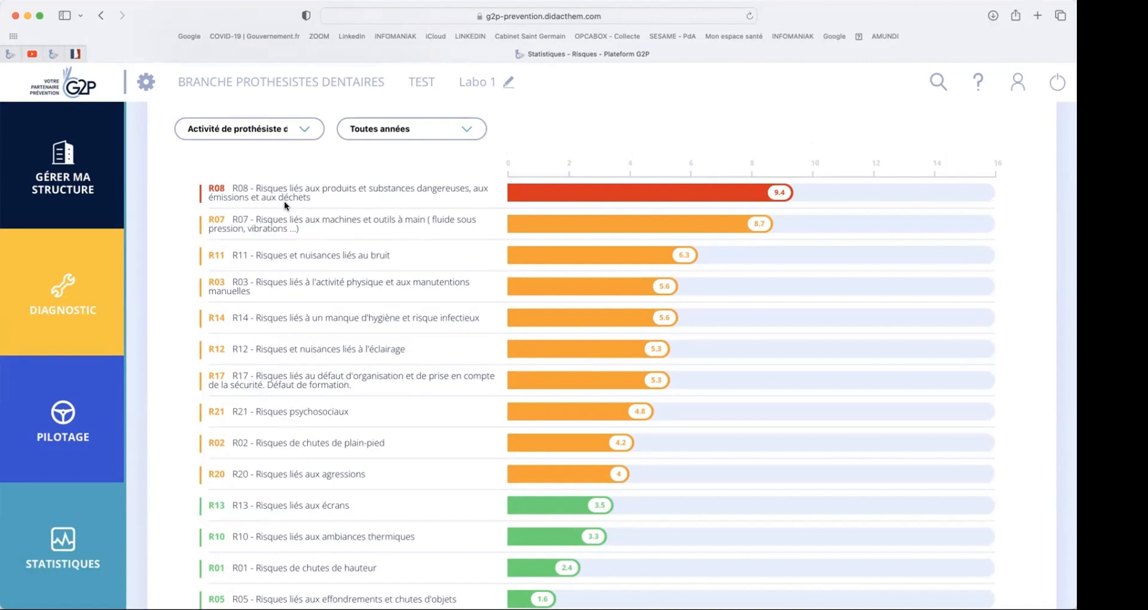
click(466, 131)
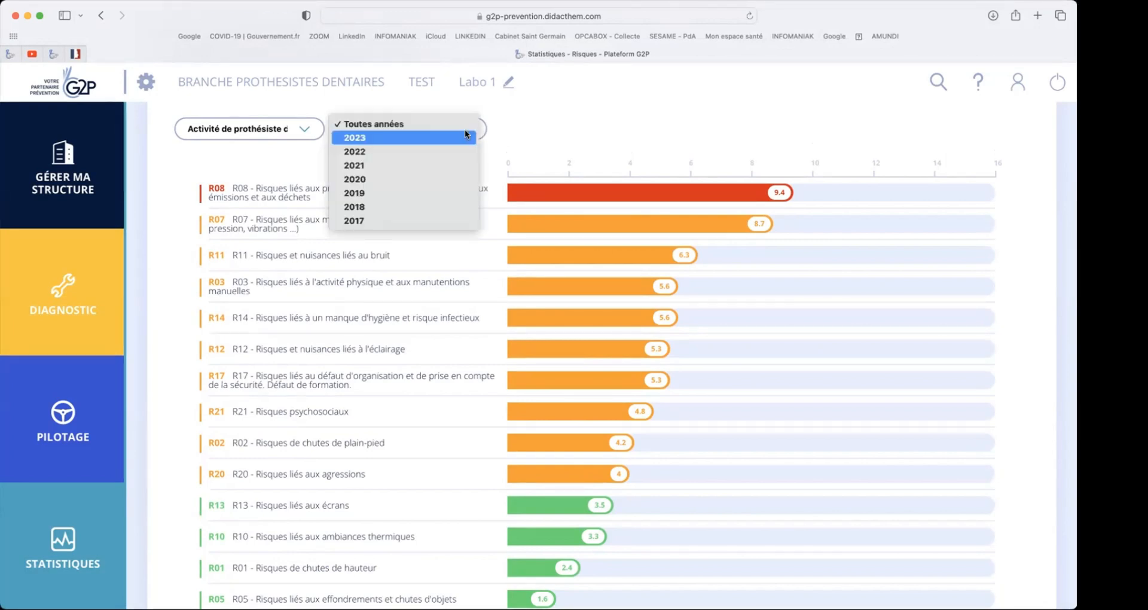
click(525, 131)
scroll(525, 131, up, 1)
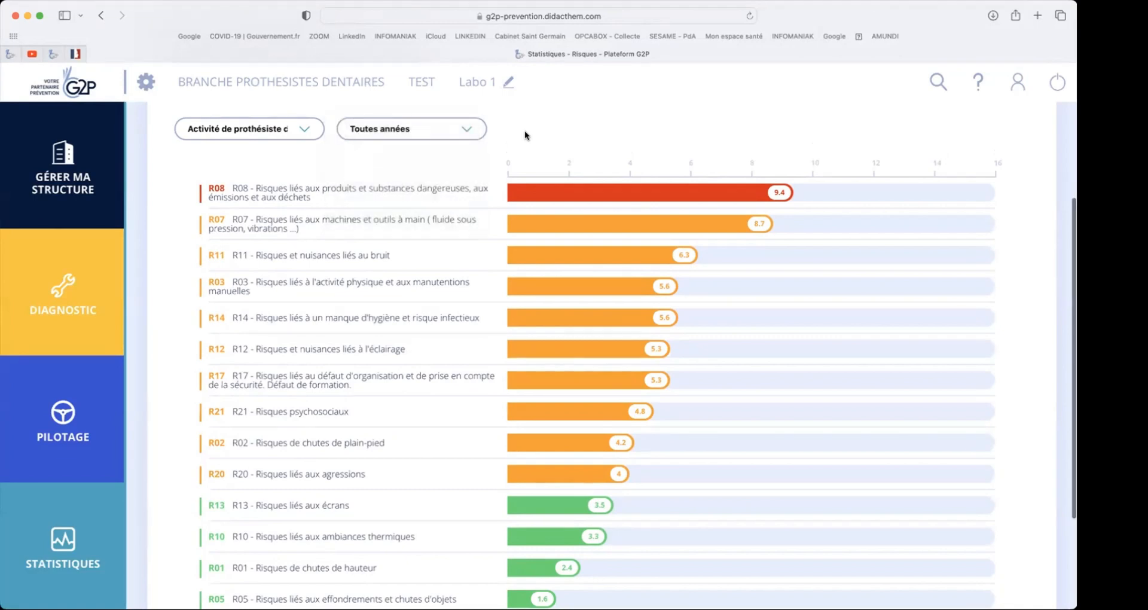
- Open the platform's help page containing the link to the online guide and support
scroll(525, 135, up, 3)
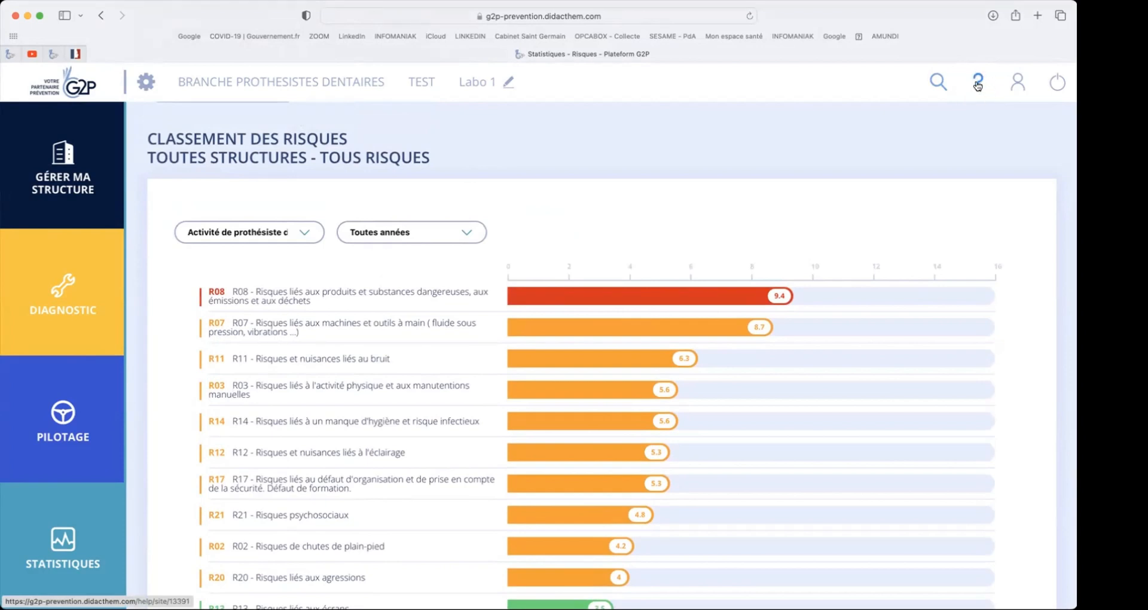
click(977, 81)
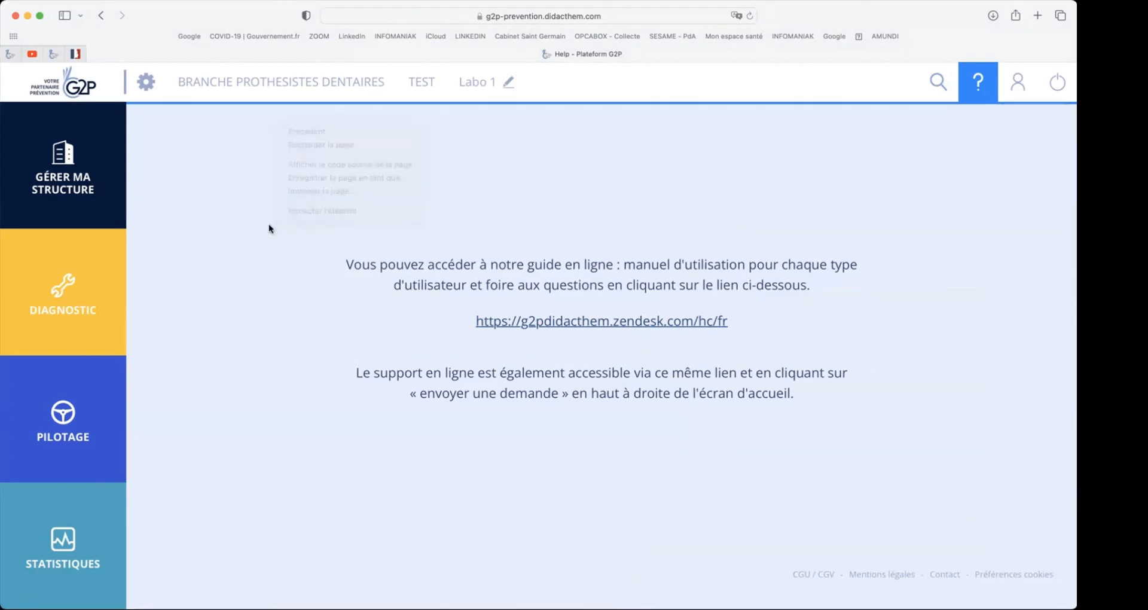
- Return to the current year's documents uniques in the diagnostic and expand Labo 1's list of work units
click(59, 294)
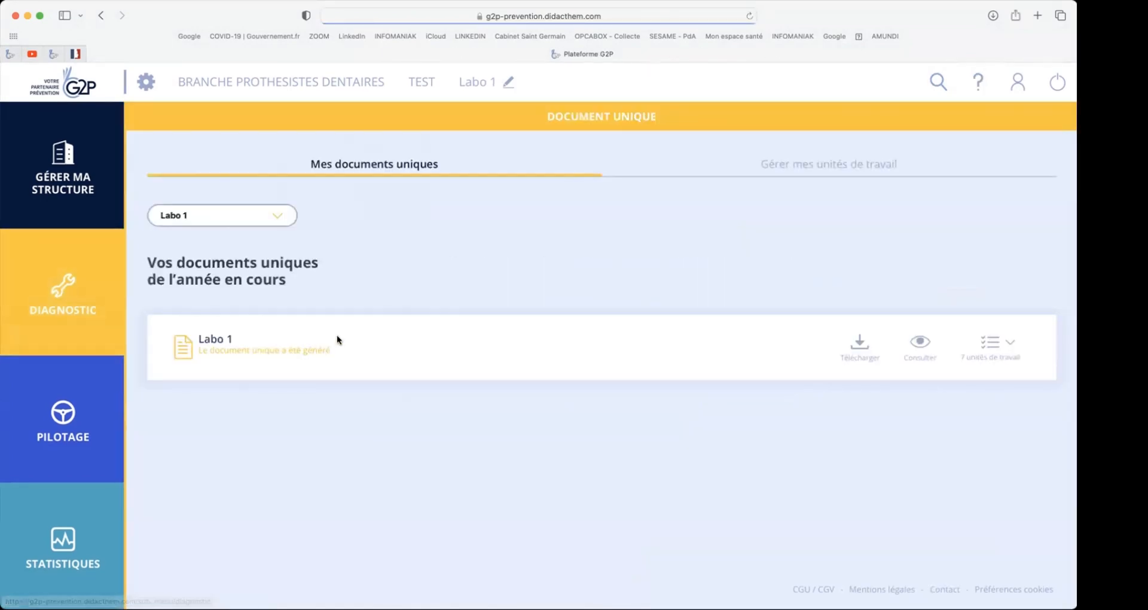
click(986, 343)
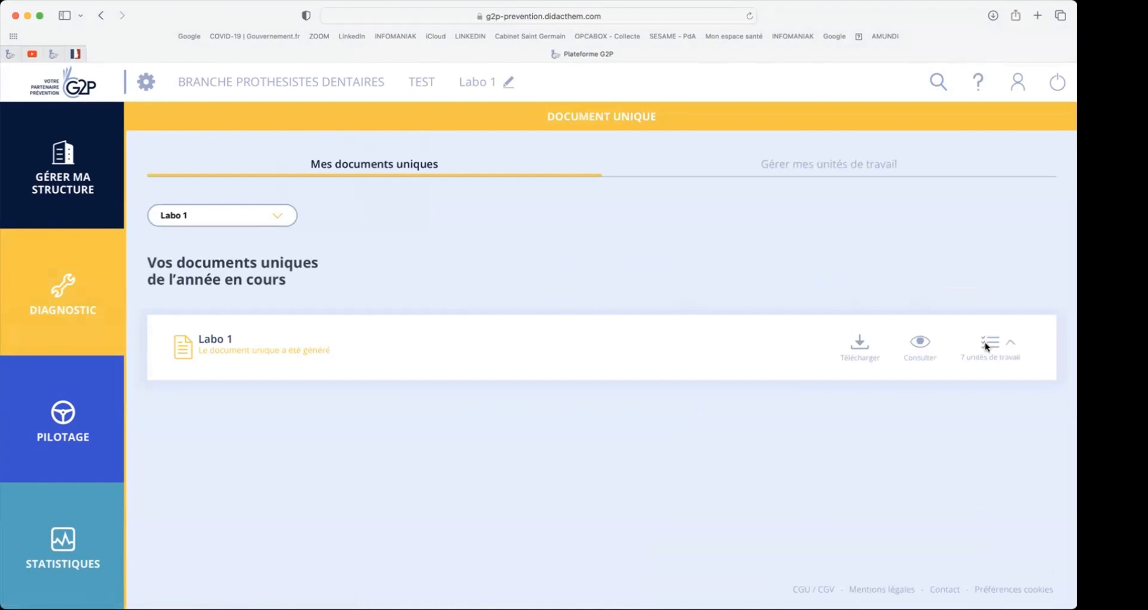
scroll(813, 240, down, 3)
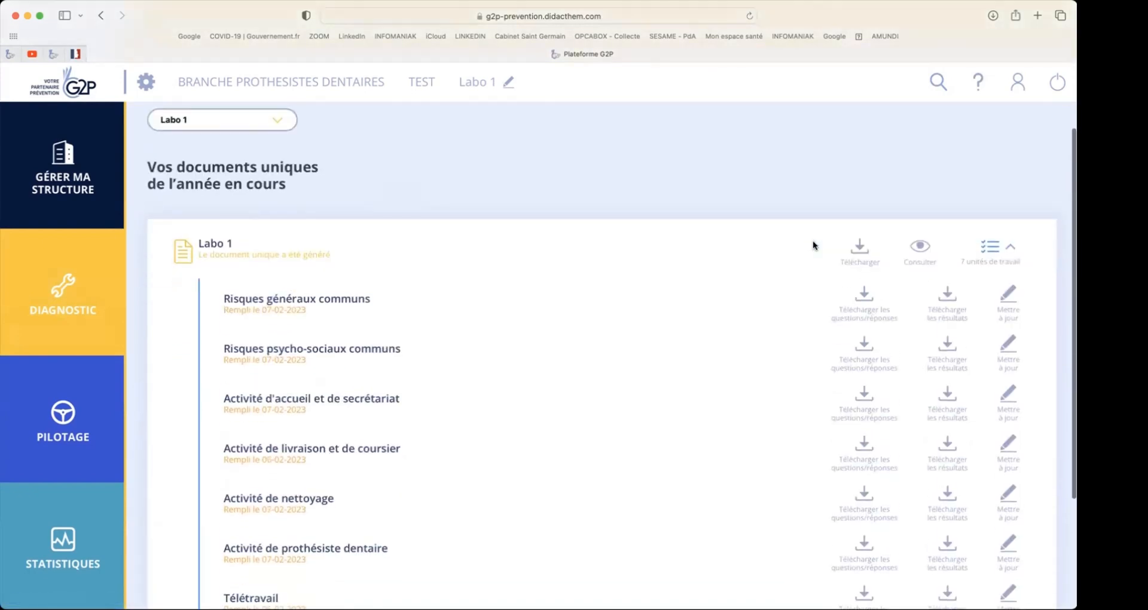
scroll(812, 240, down, 3)
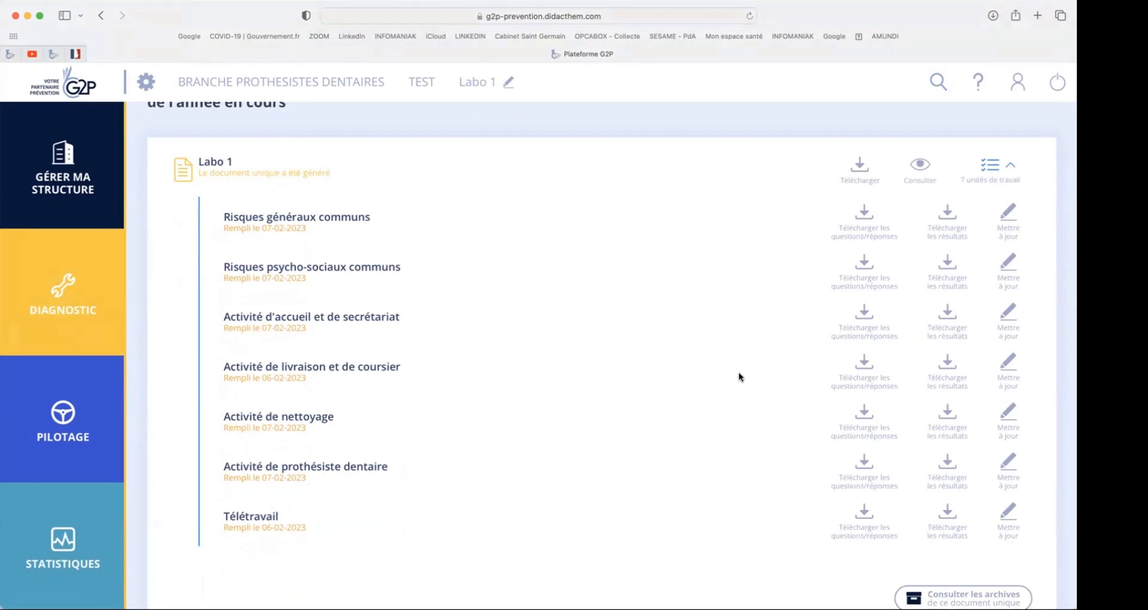
- Update the Activité de nettoyage questionnaire by answering NON to question 4 on PRAP training, and validate the answers
click(1005, 412)
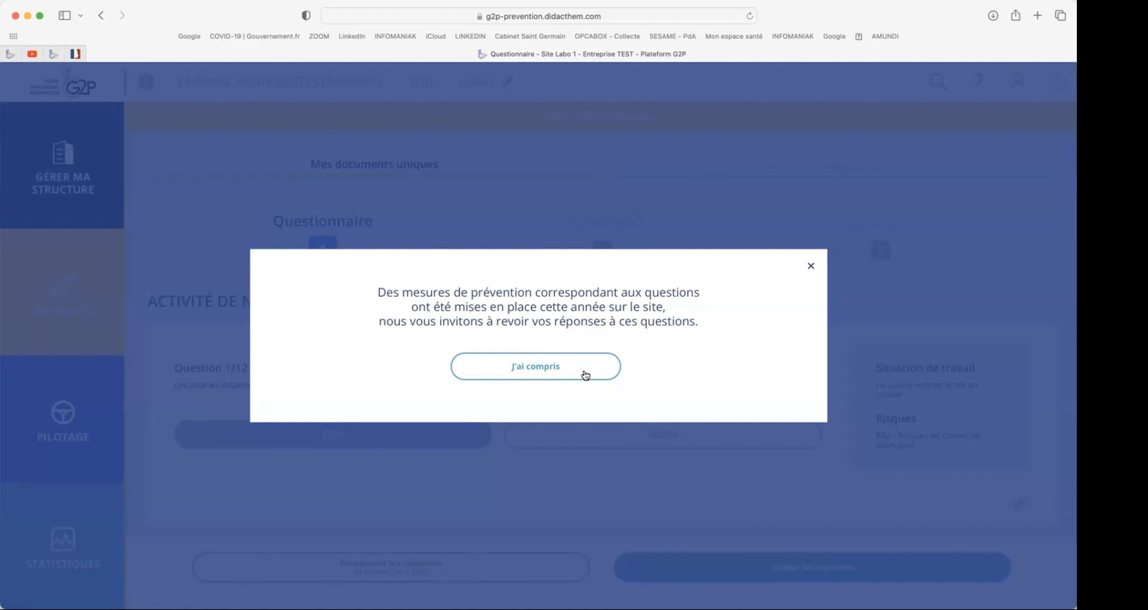
click(586, 375)
scroll(504, 373, down, 5)
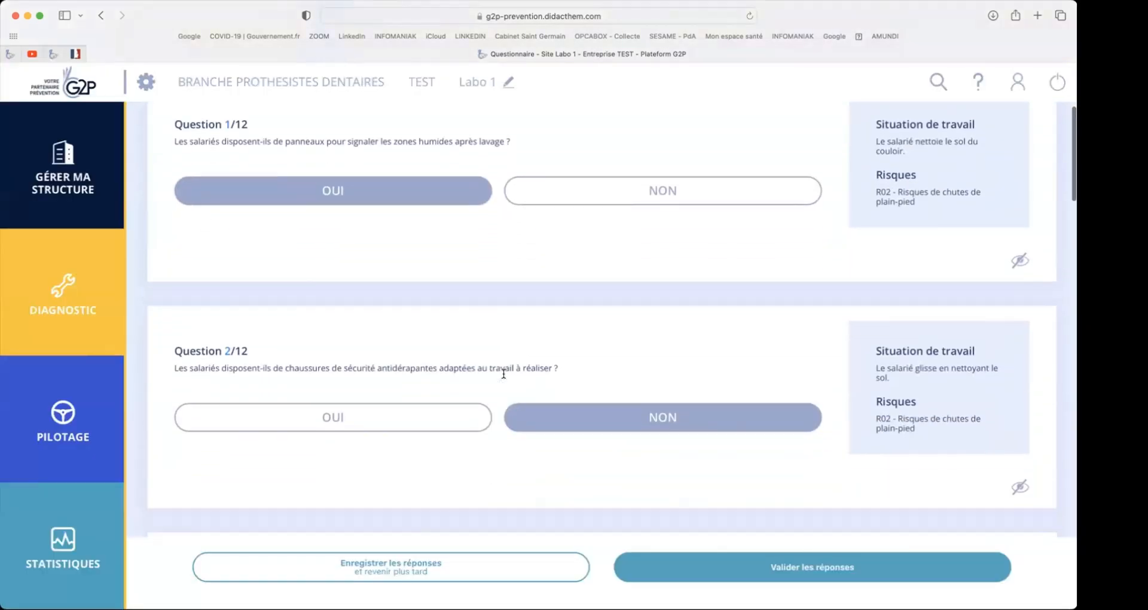
scroll(504, 374, down, 8)
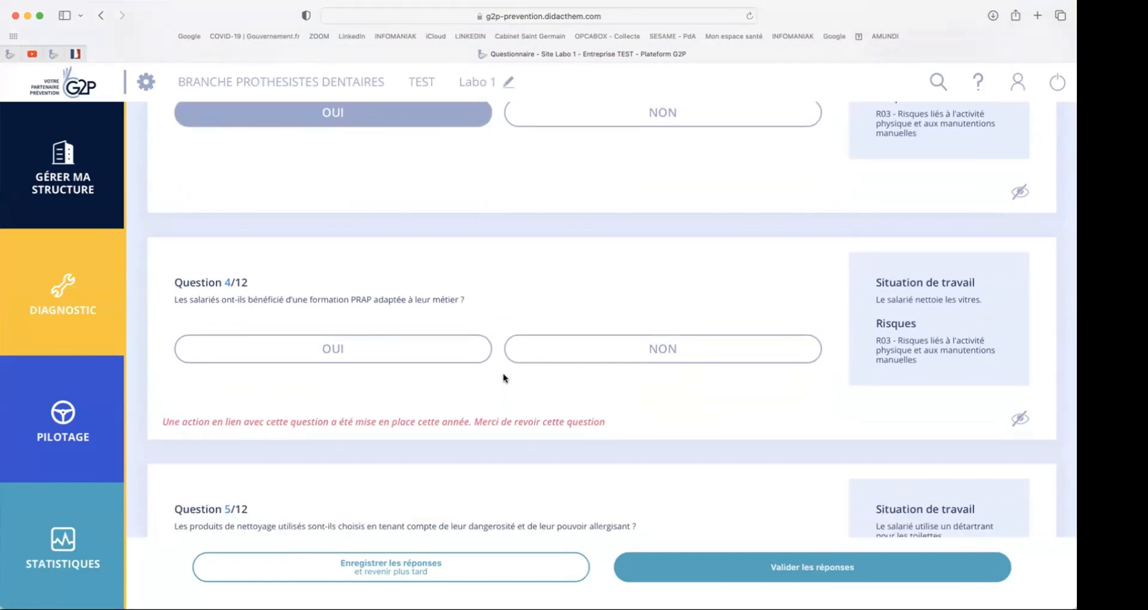
click(584, 351)
click(568, 343)
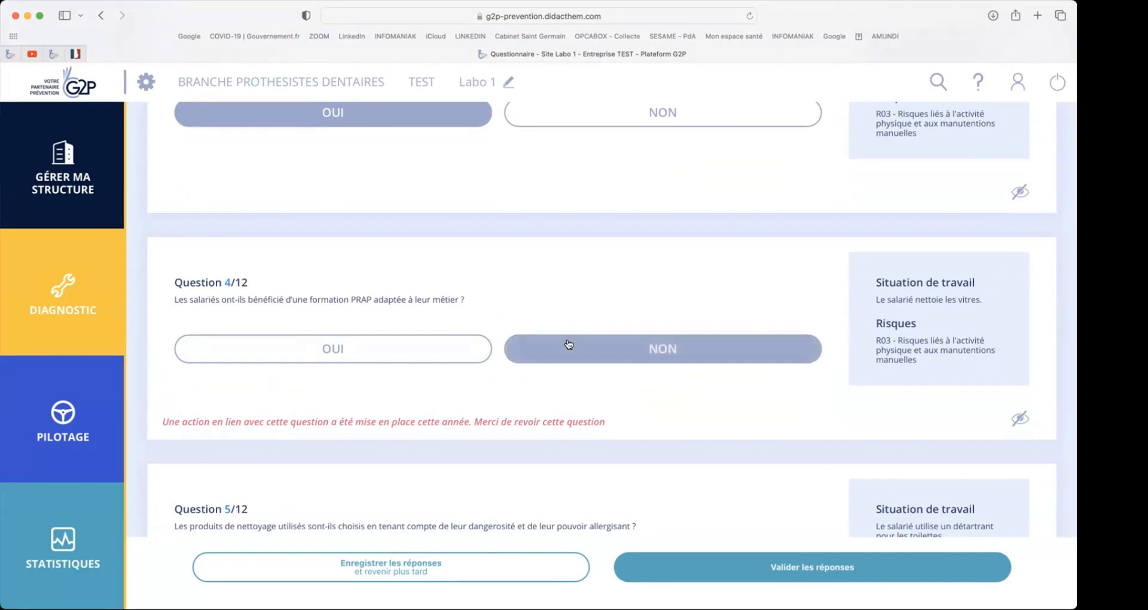
click(781, 571)
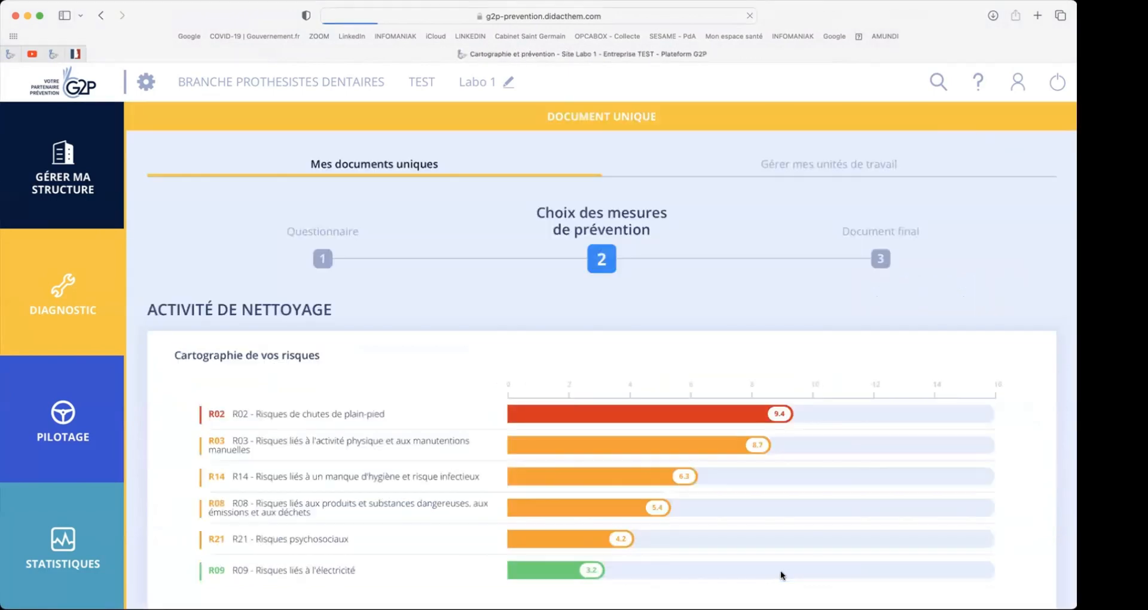
- Validate the R03 prevention measure for Activité de nettoyage, and validate the resulting final document for the document unique
scroll(776, 444, down, 15)
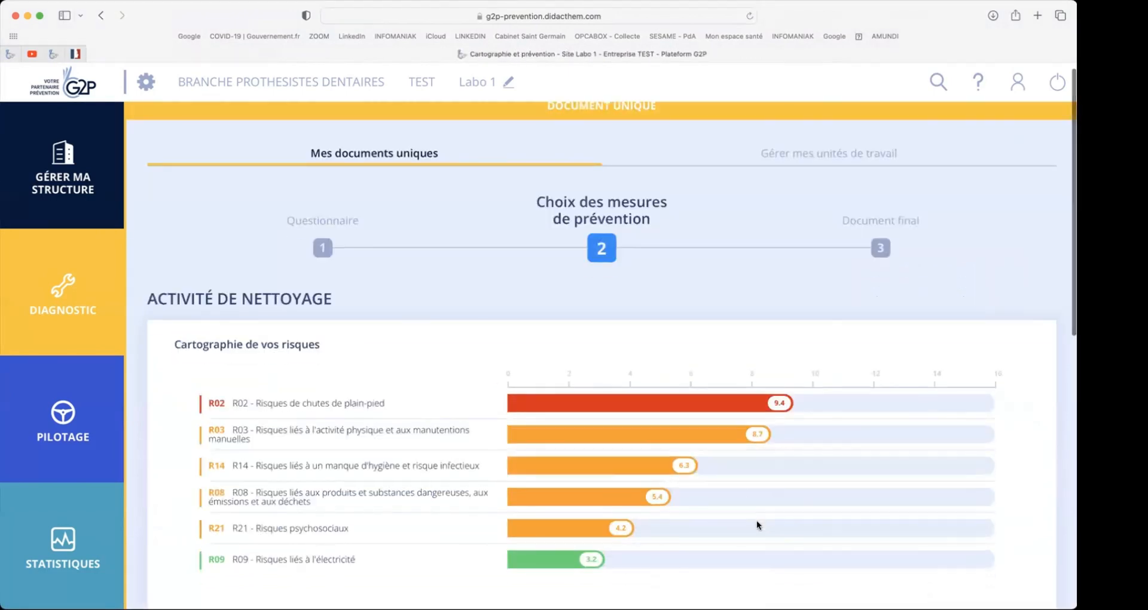
click(664, 466)
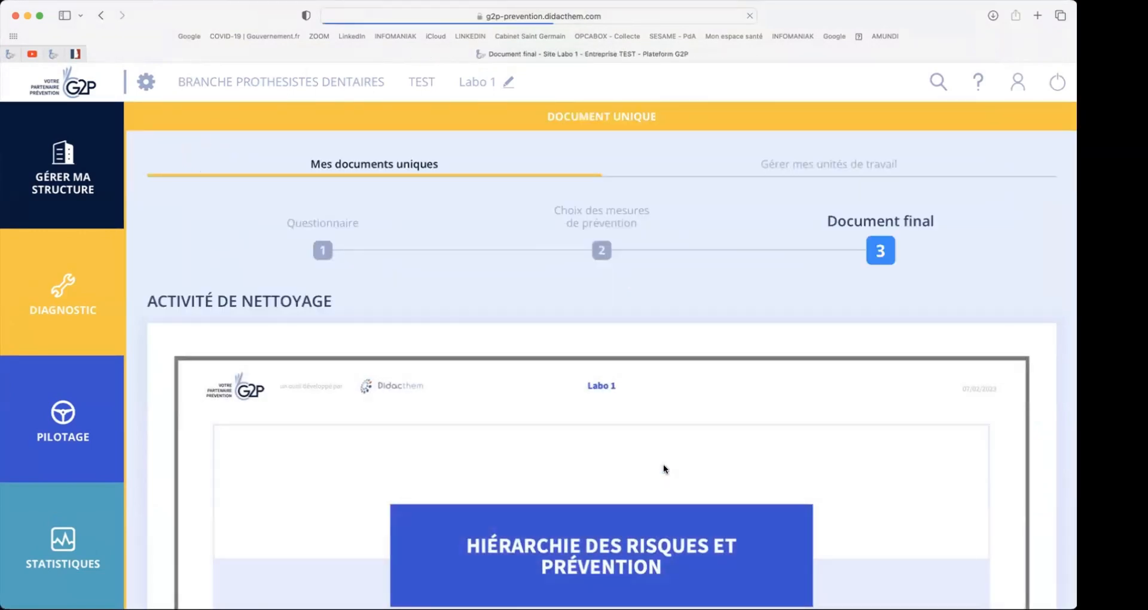
right_click(663, 468)
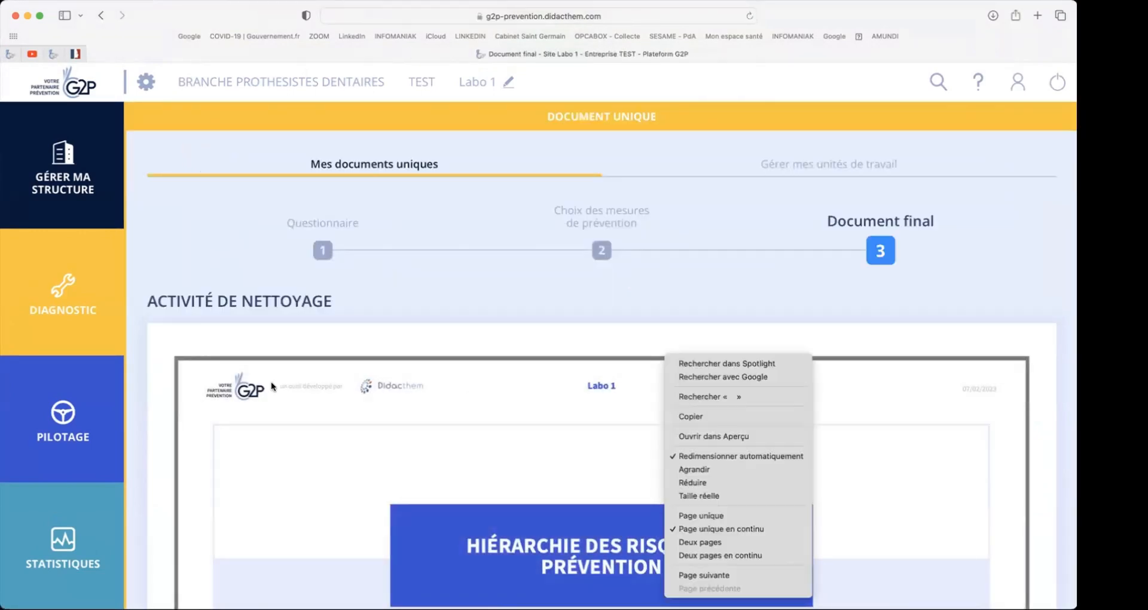
click(131, 427)
scroll(131, 427, down, 7)
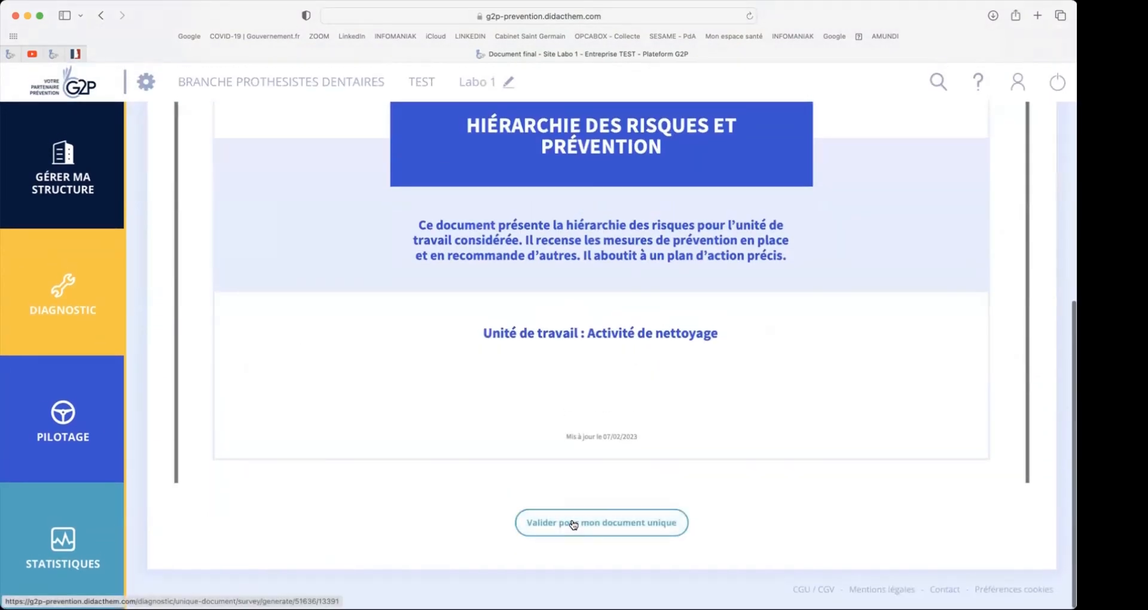
click(573, 524)
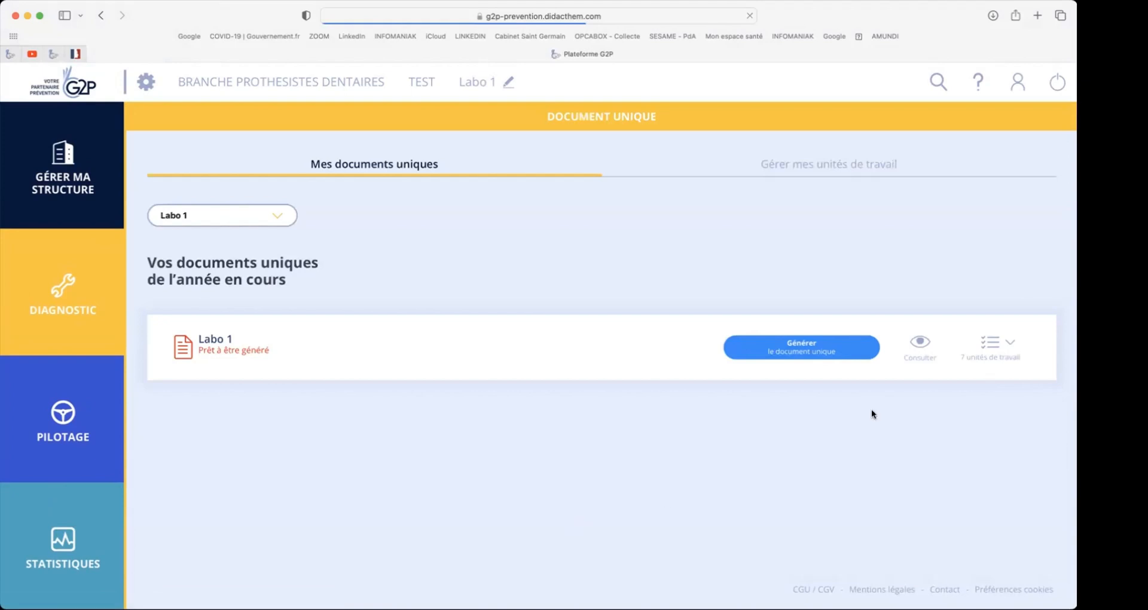
- Expand Labo 1's work units and open the archives of its document unique
click(1009, 341)
scroll(802, 285, down, 2)
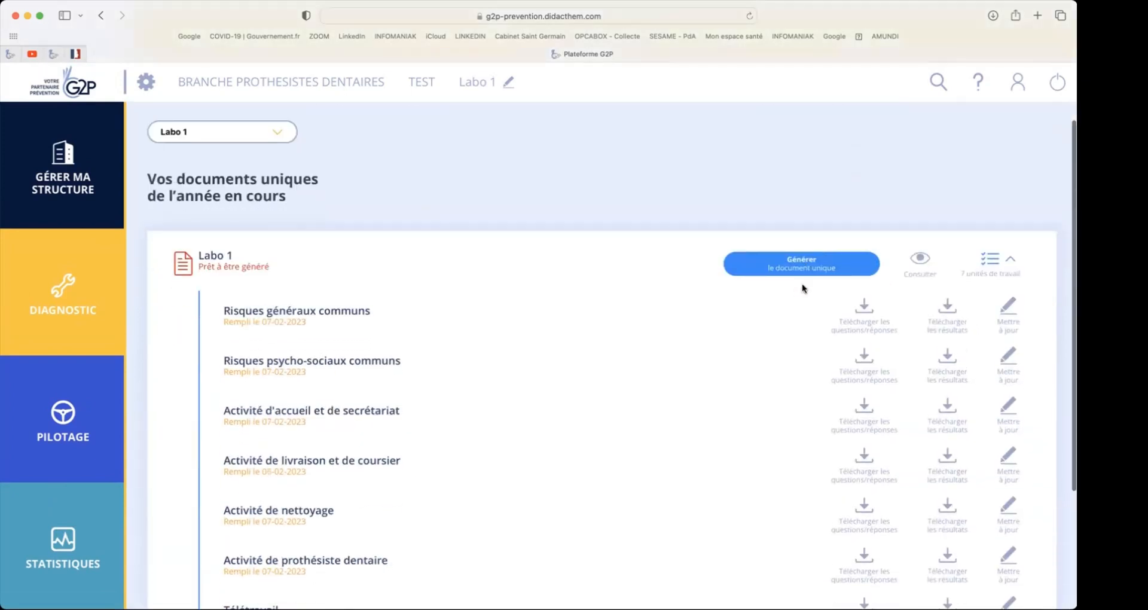
scroll(803, 288, down, 3)
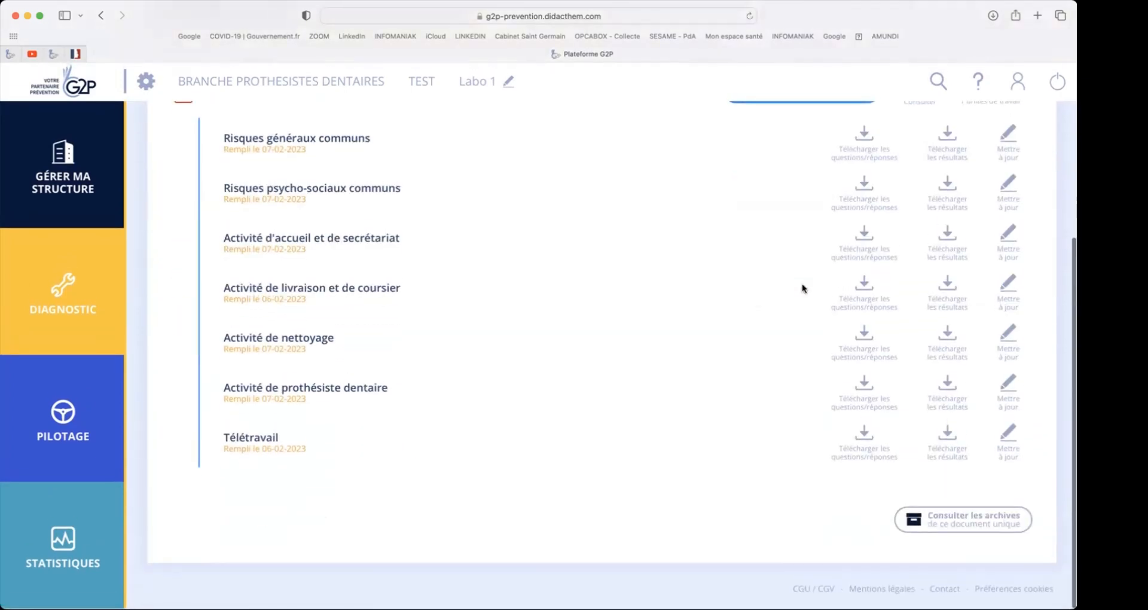
click(955, 521)
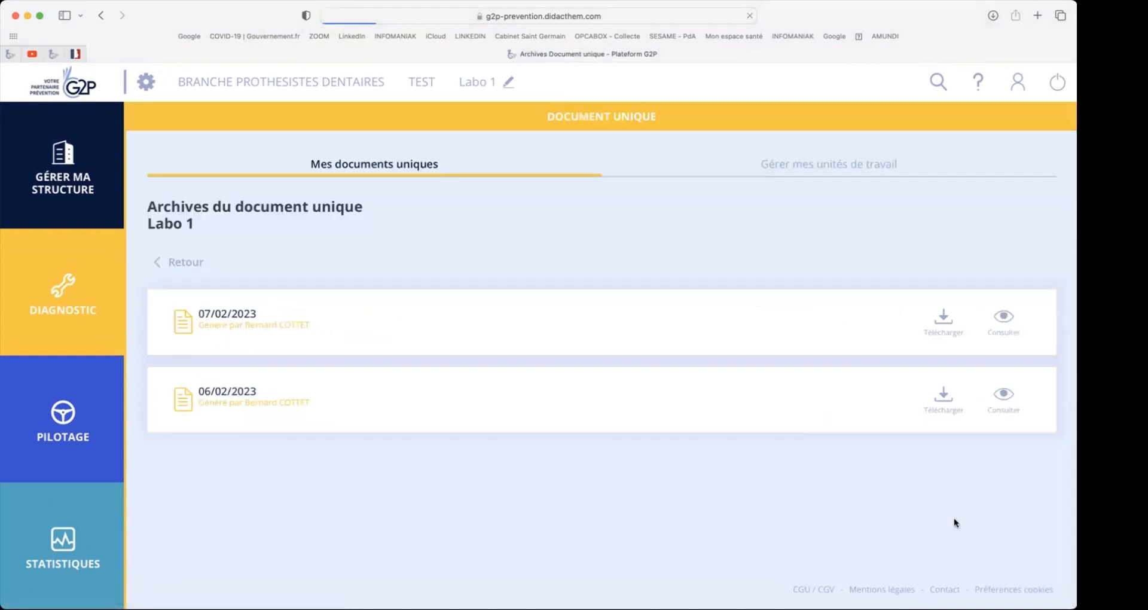